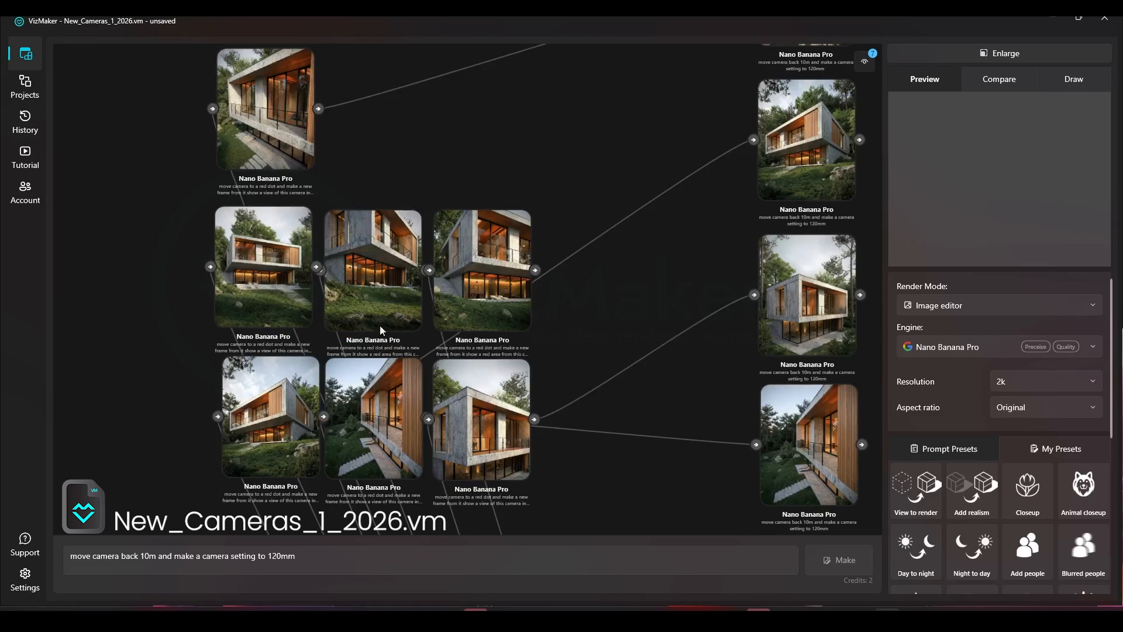
Step: Set one house render as Compare A and the close-up balcony render as Compare B
scroll(406, 281, down, 8)
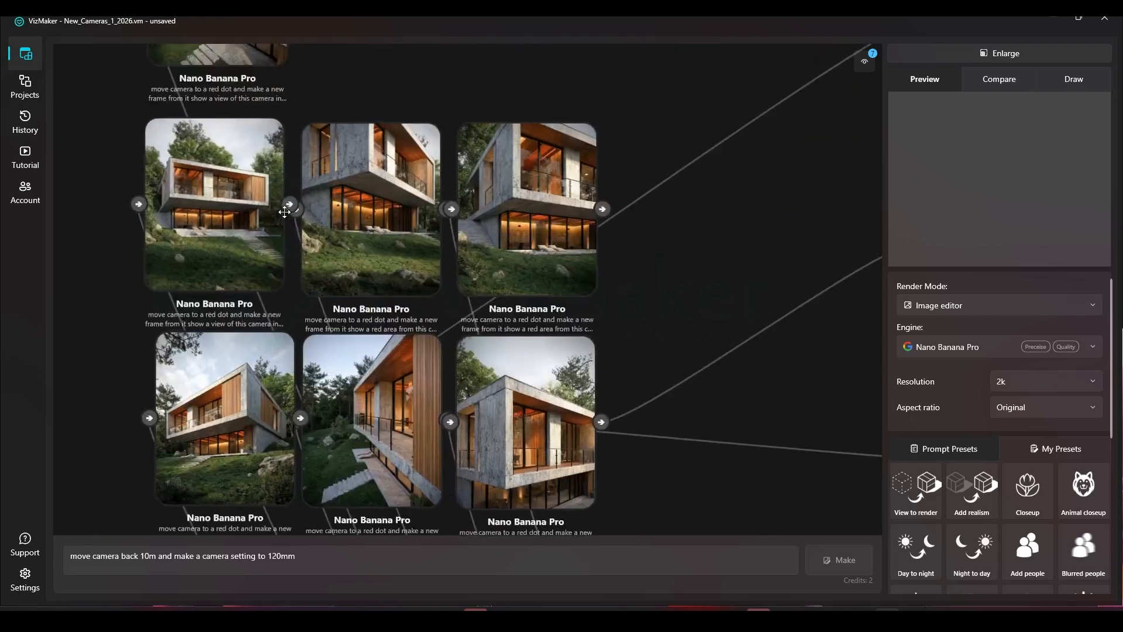
right_click(425, 414)
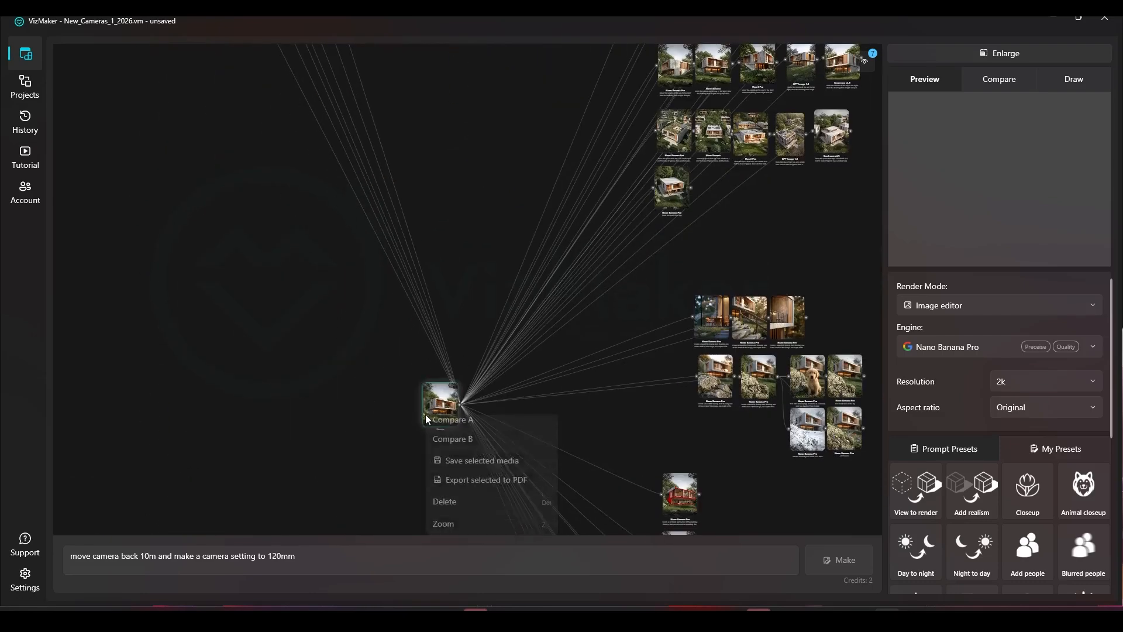
click(440, 427)
scroll(444, 490, down, 5)
scroll(413, 369, up, 8)
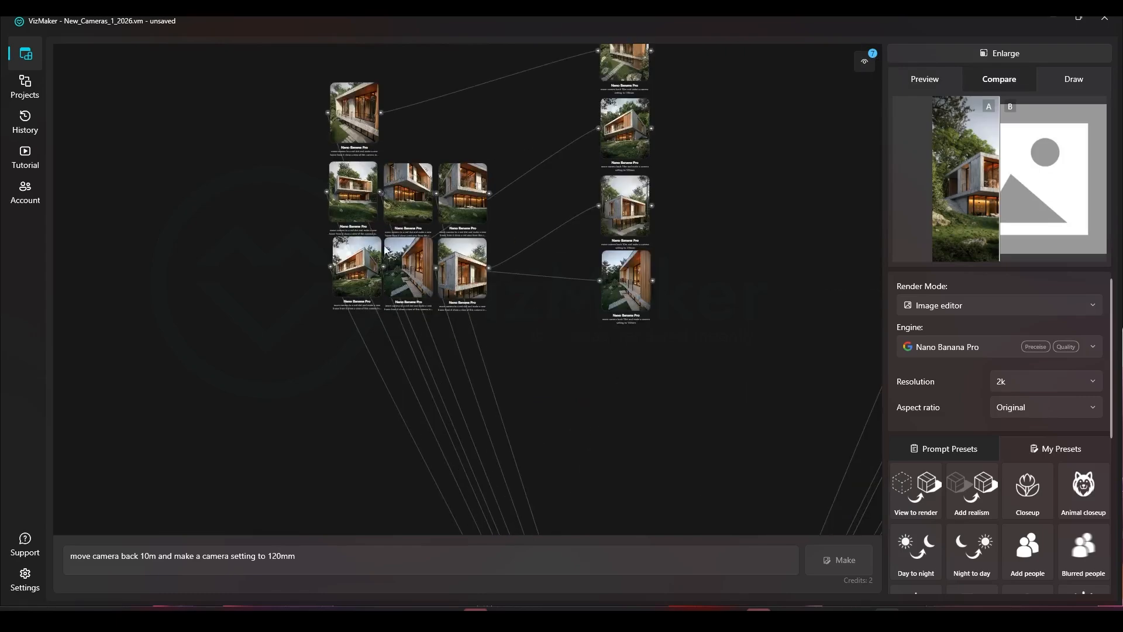
right_click(372, 171)
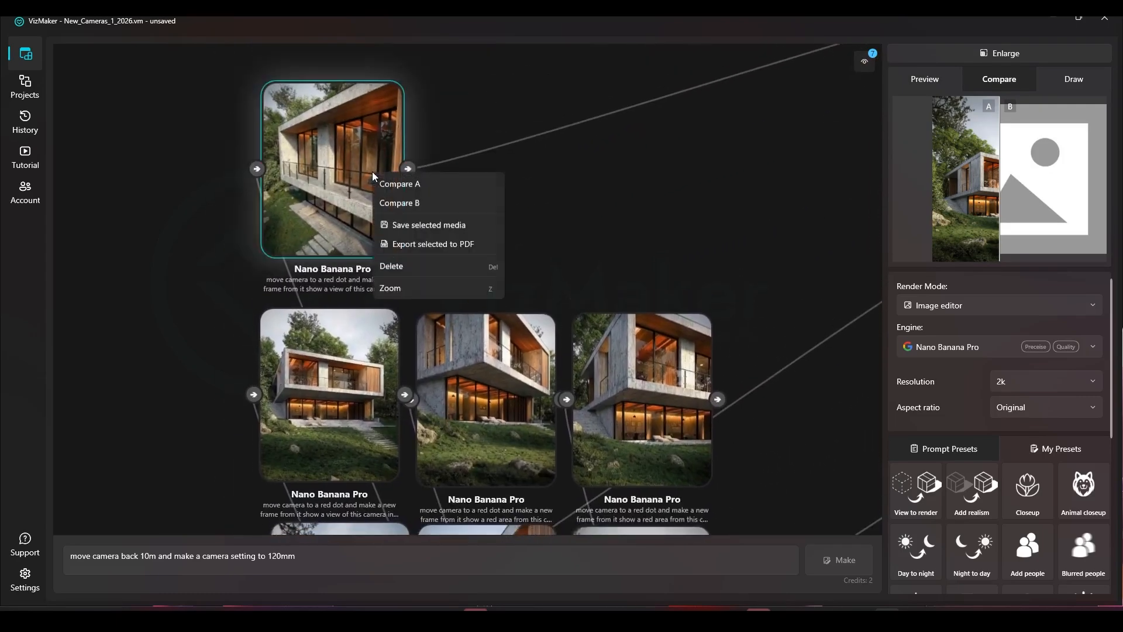
click(389, 202)
Step: Enlarge the comparison and sweep the divider across both images to inspect them
click(1023, 53)
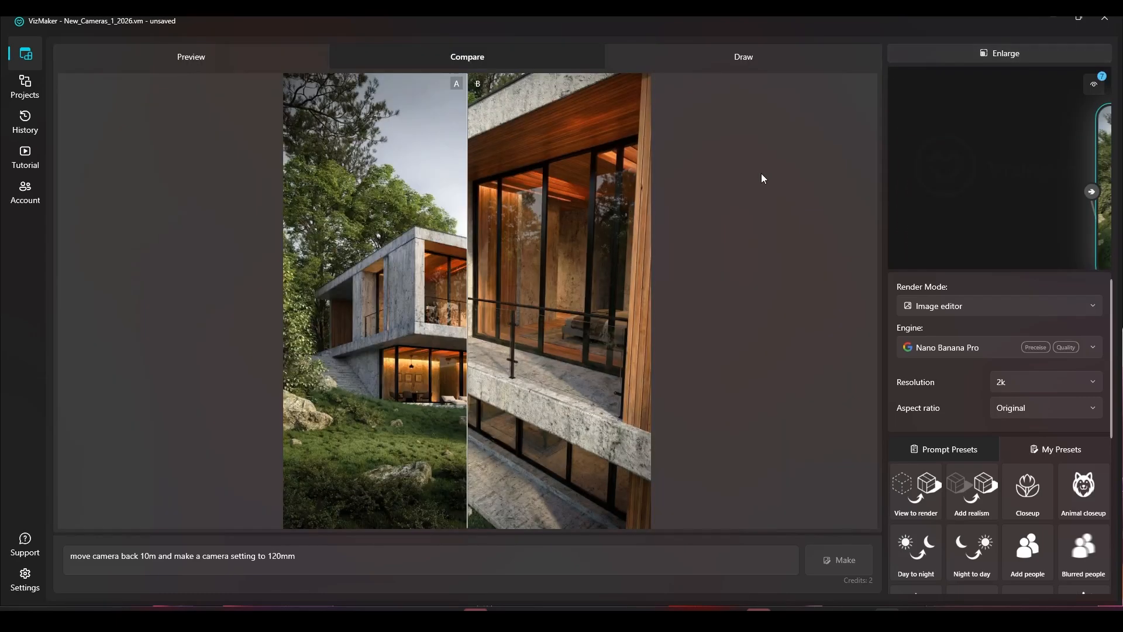
drag(464, 295, 680, 319)
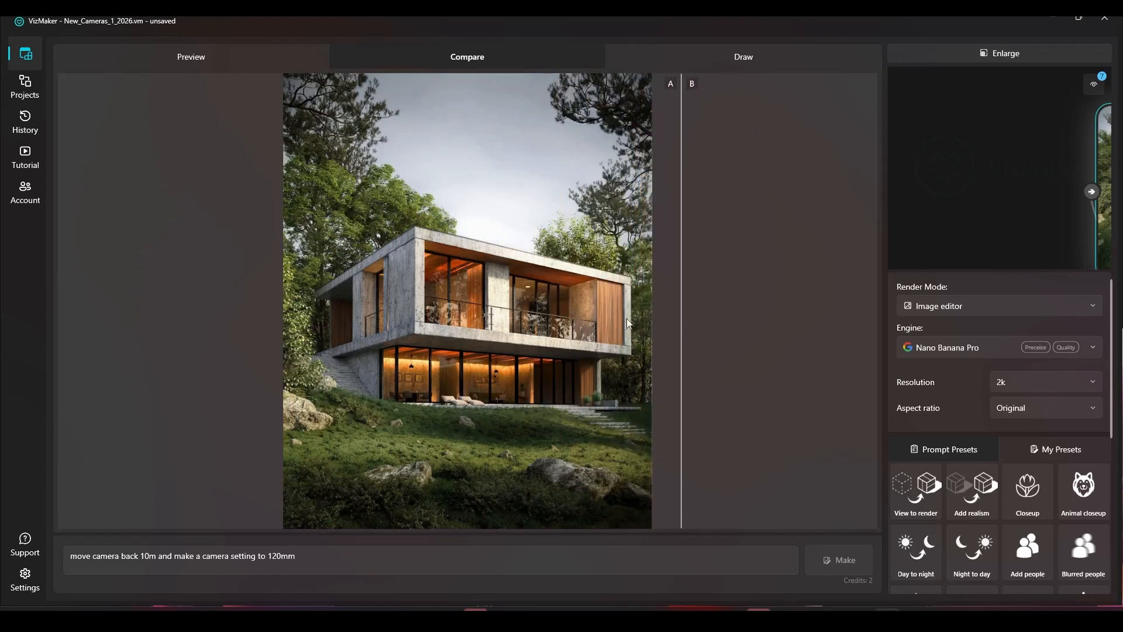
drag(625, 263, 251, 280)
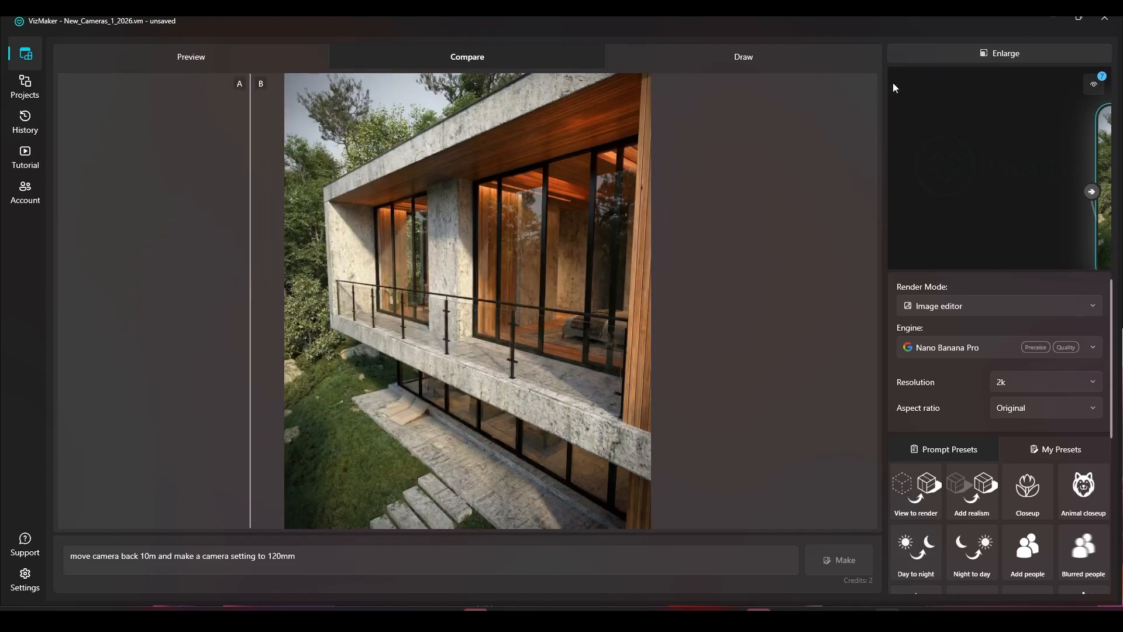
click(991, 52)
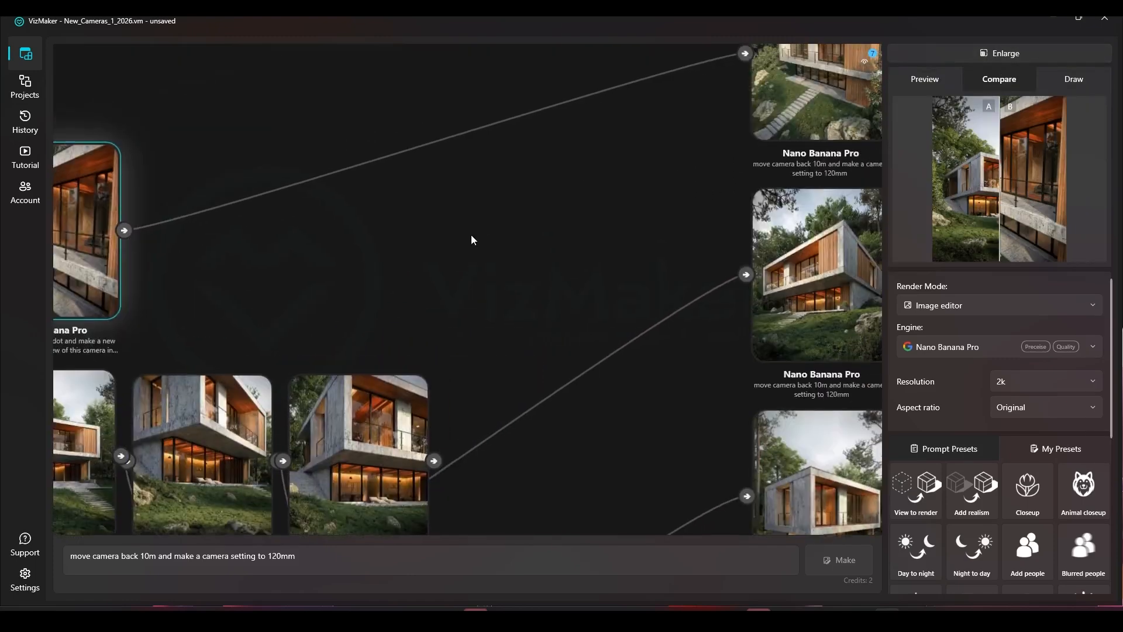
Step: Set the balcony close-up as Compare A and the top-right generated view as Compare B
right_click(245, 231)
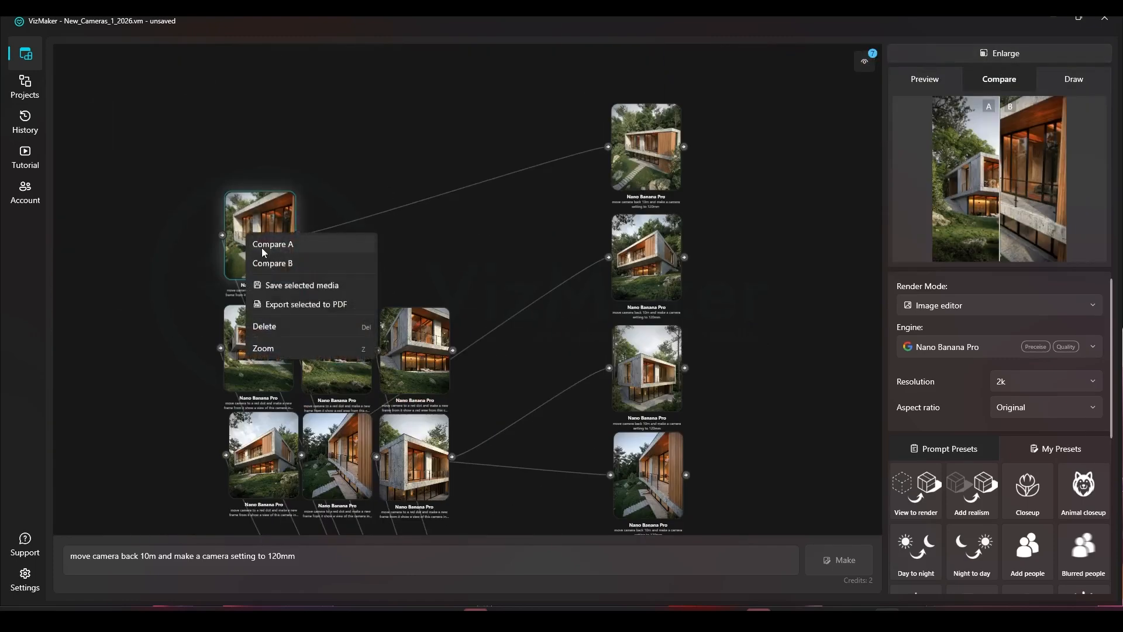
click(263, 240)
right_click(650, 150)
click(654, 170)
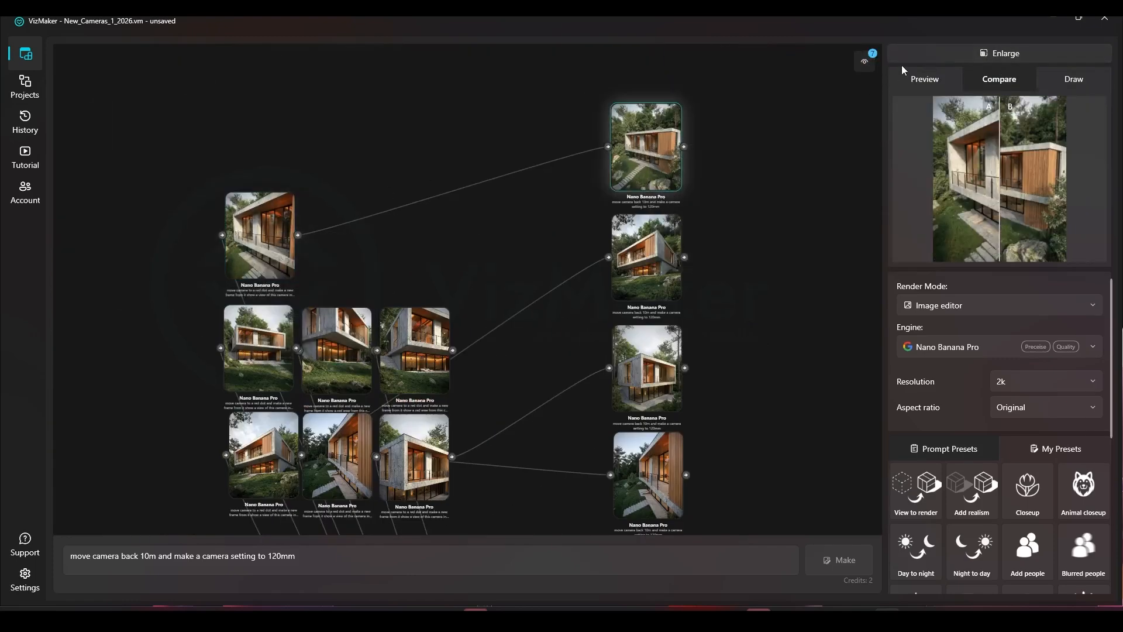
Step: Enlarge this new comparison and sweep the divider across the two camera views
double_click(260, 236)
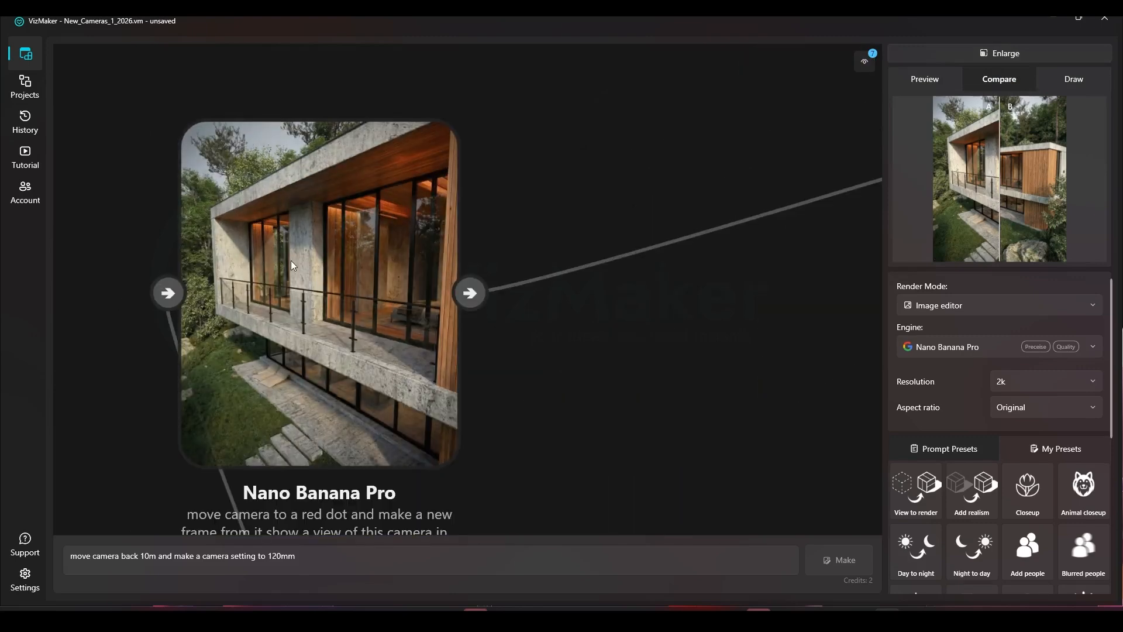
click(973, 53)
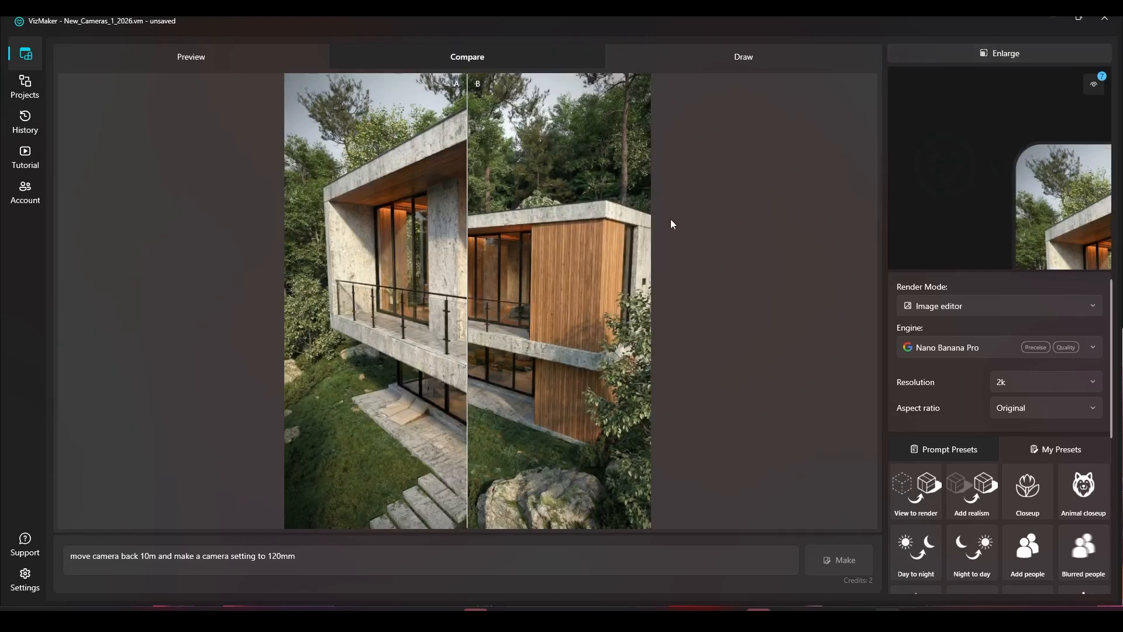
drag(473, 291, 205, 276)
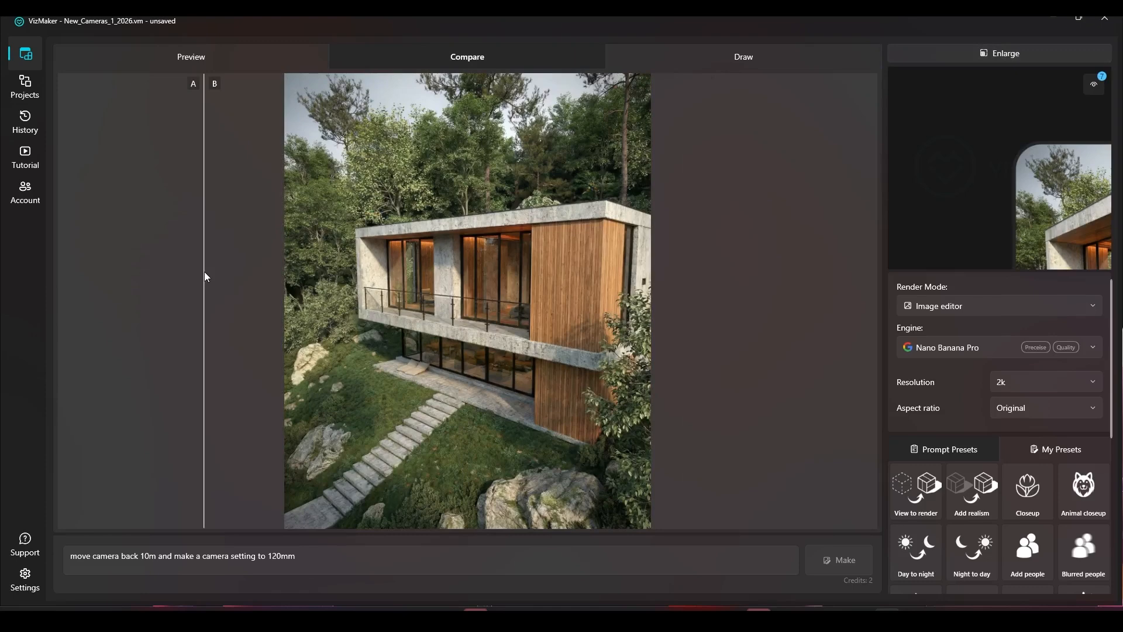
drag(205, 272, 199, 261)
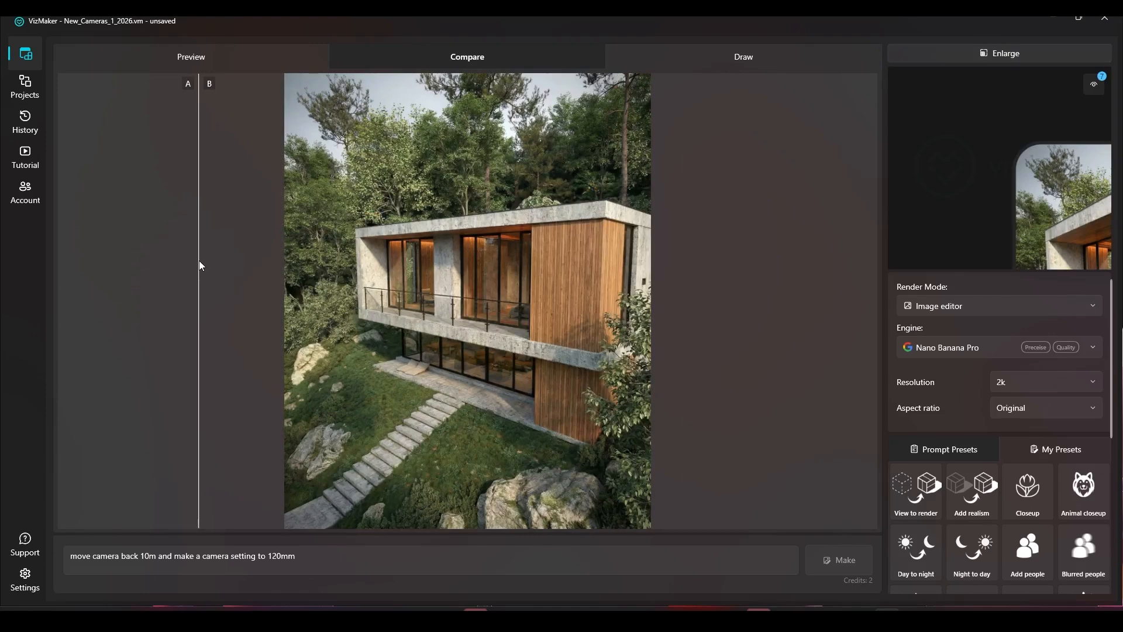
click(1000, 53)
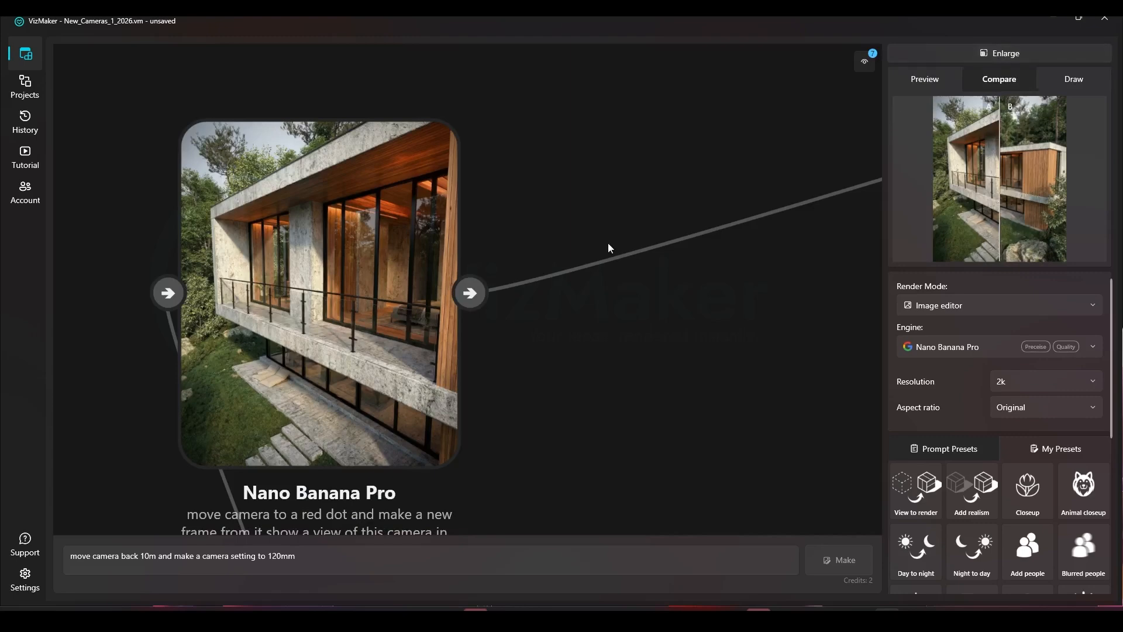
scroll(597, 310, down, 2)
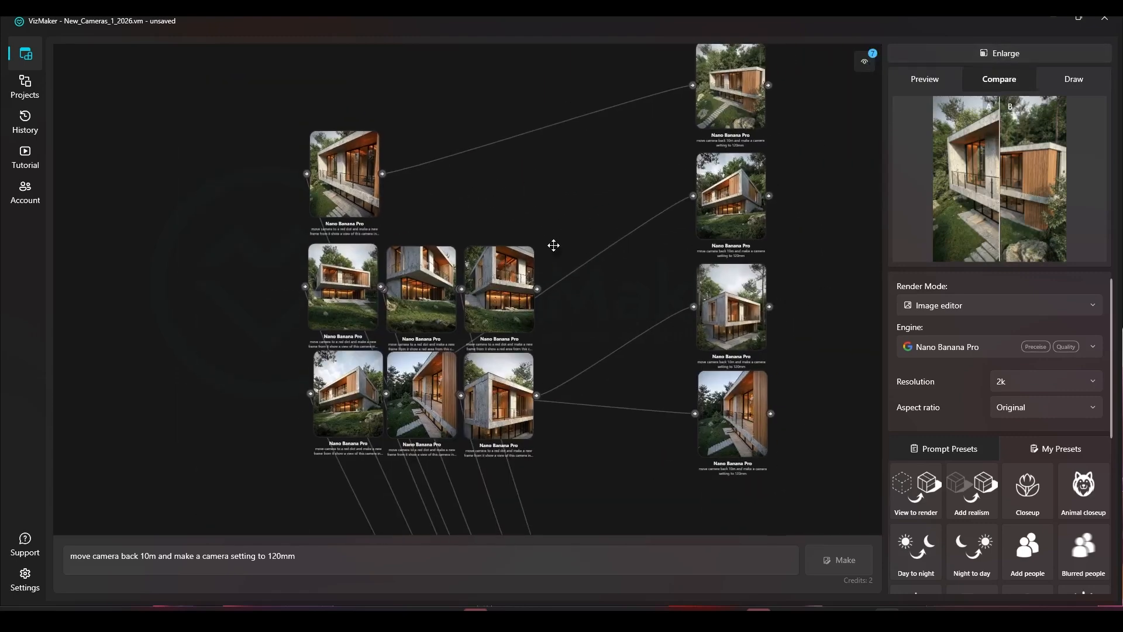
right_click(560, 212)
click(582, 243)
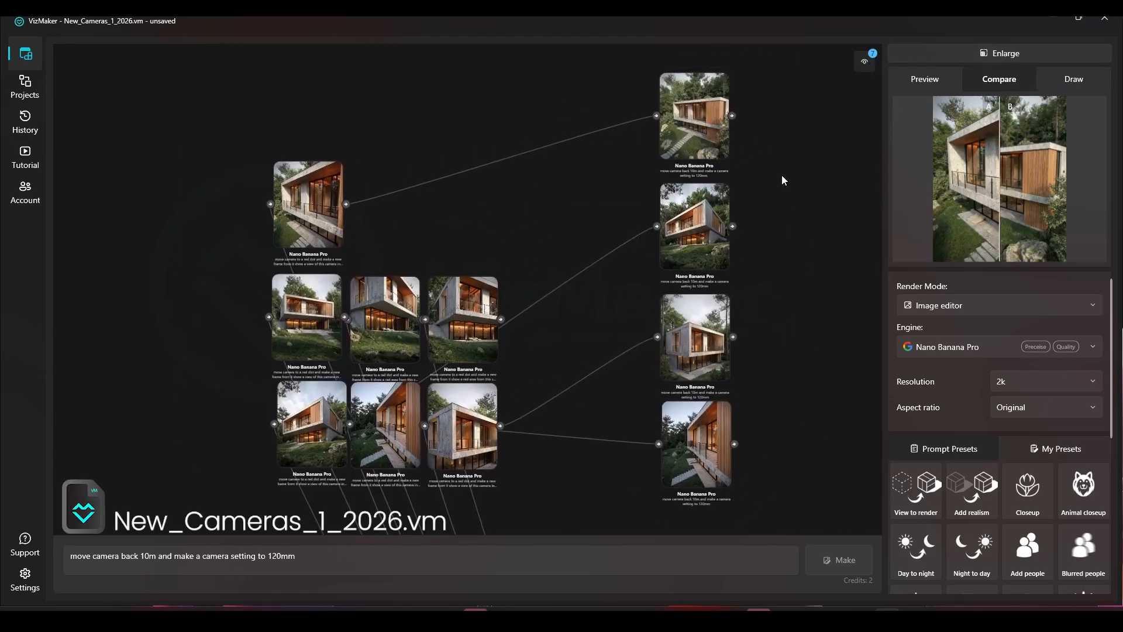
scroll(401, 158, down, 2)
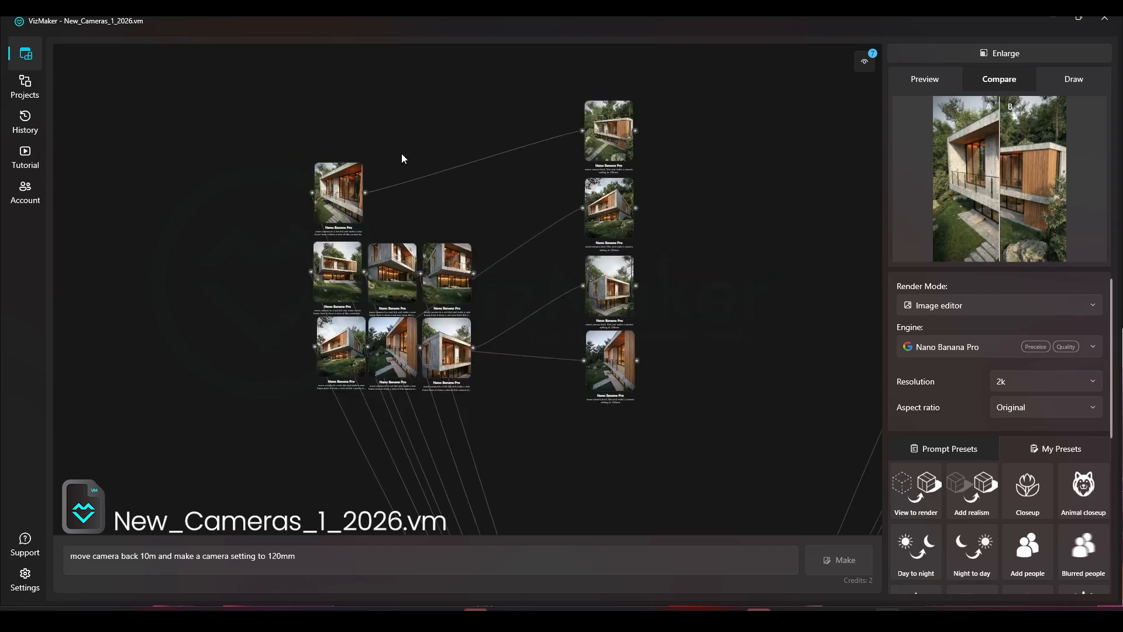
mouse_move(583, 393)
mouse_down()
mouse_move(574, 222)
mouse_move(576, 376)
mouse_up()
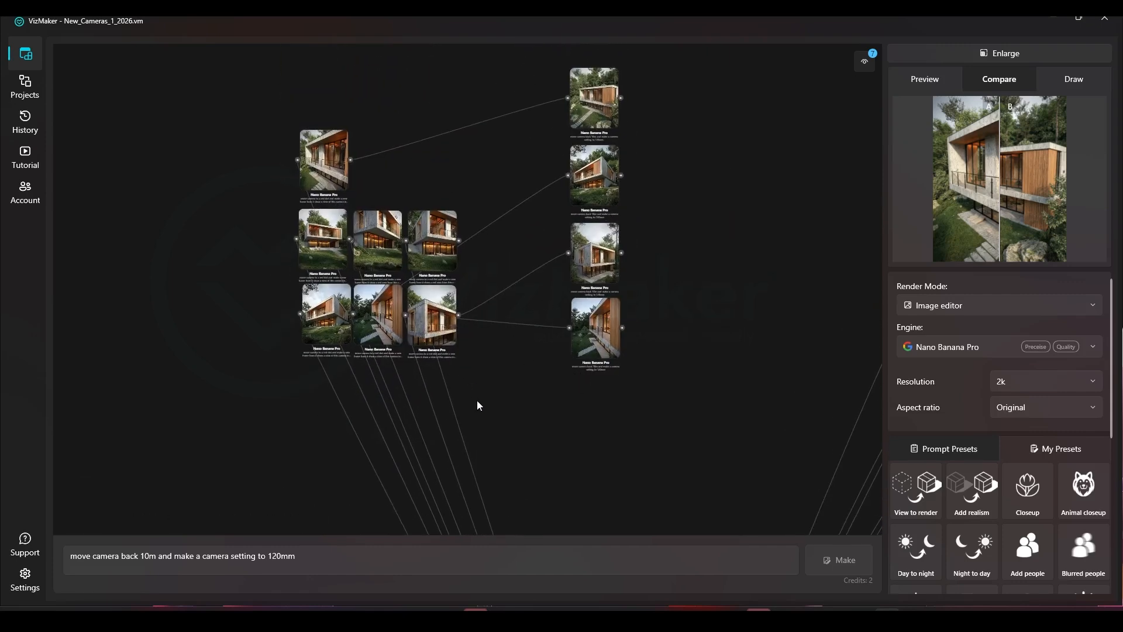
drag(474, 396, 485, 110)
scroll(485, 110, down, 2)
click(567, 500)
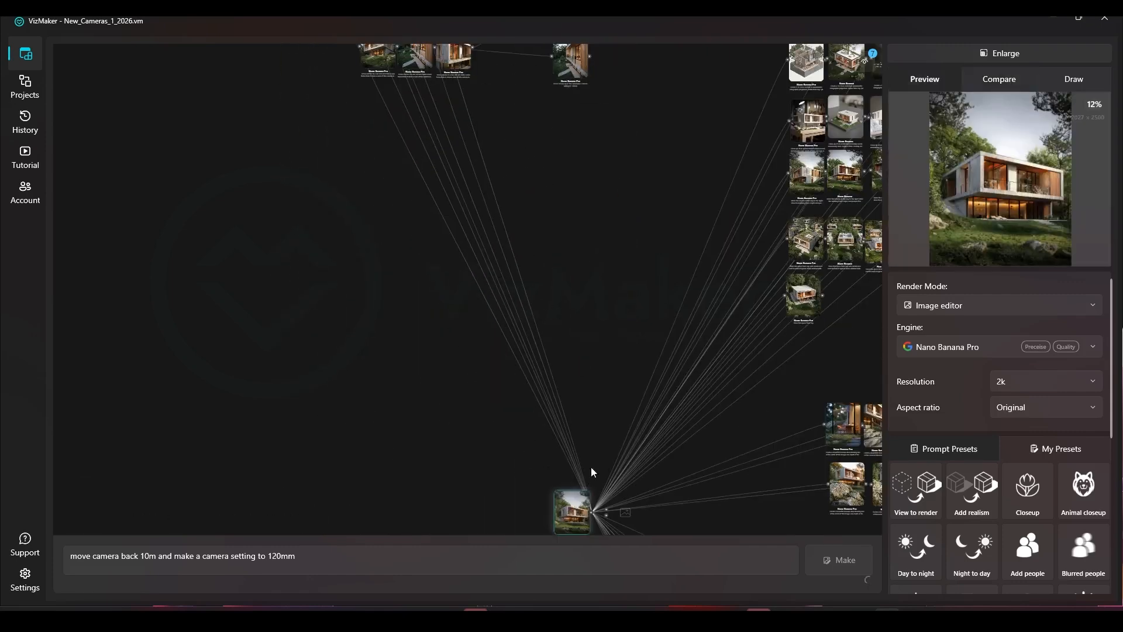
scroll(428, 355, up, 5)
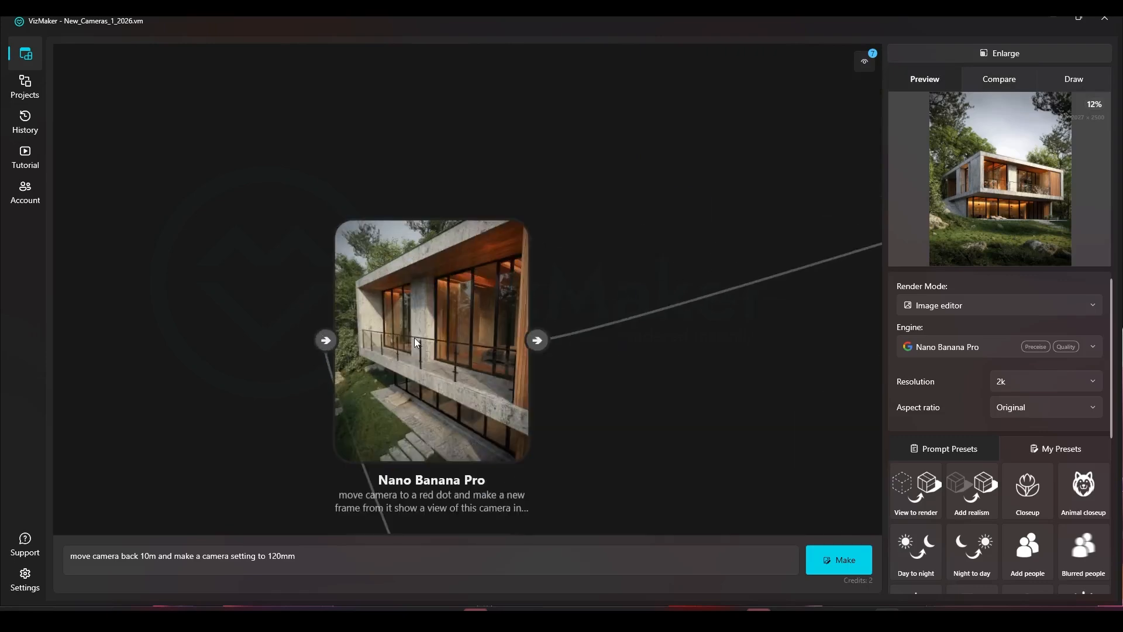
Step: Open the balcony render's red-dot camera prompt in the prompt box and select its full text
click(428, 355)
click(103, 566)
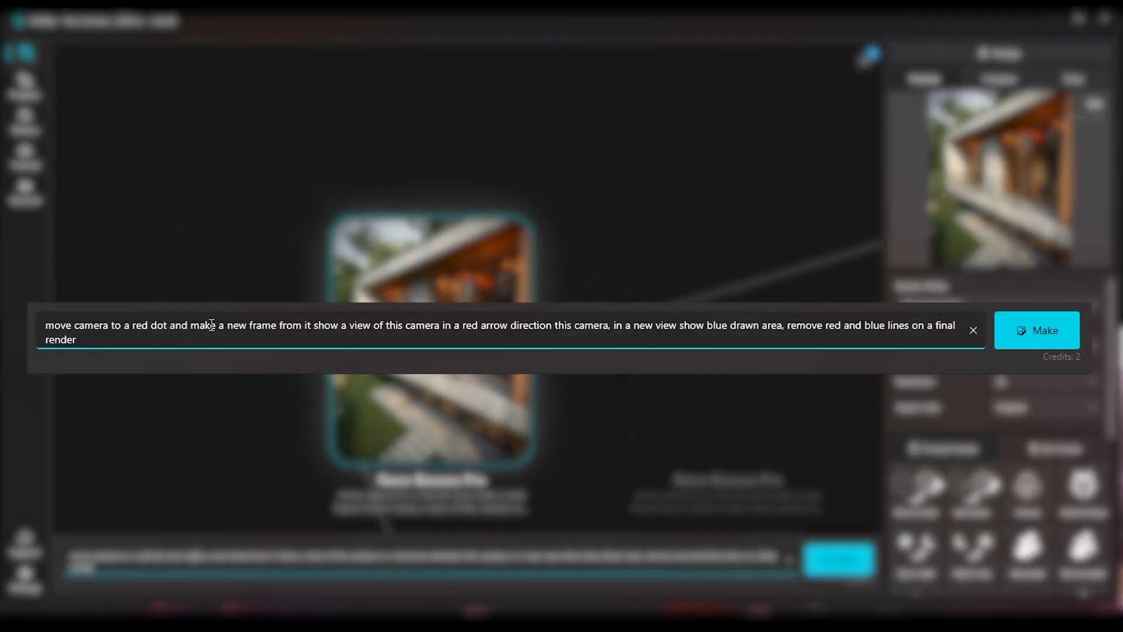
drag(238, 326, 312, 326)
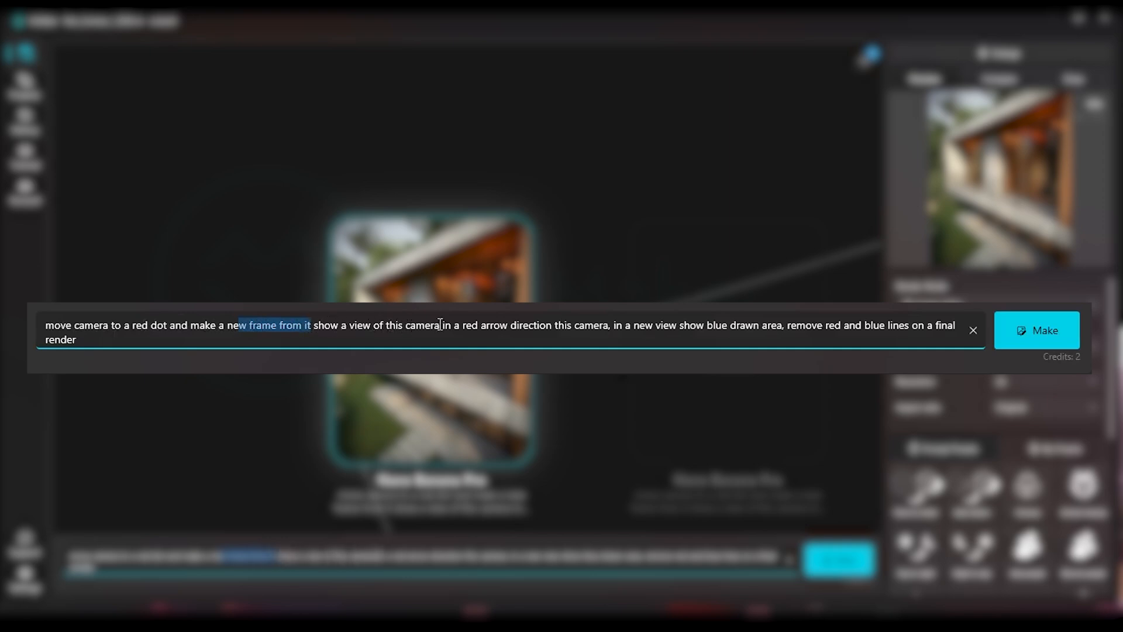
drag(529, 556, 576, 555)
drag(646, 556, 688, 556)
key(ctrl+a)
key(ctrl+c)
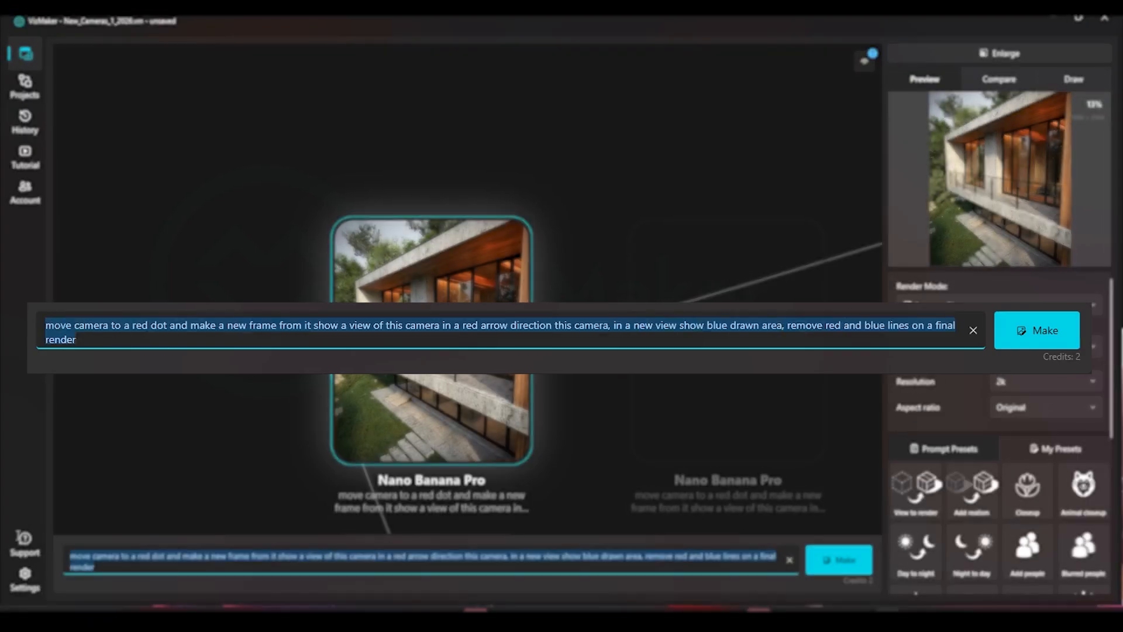
Step: Select the source house render, enlarge it and open it in Draw mode with drawings cleared
scroll(512, 327, down, 5)
scroll(512, 328, up, 10)
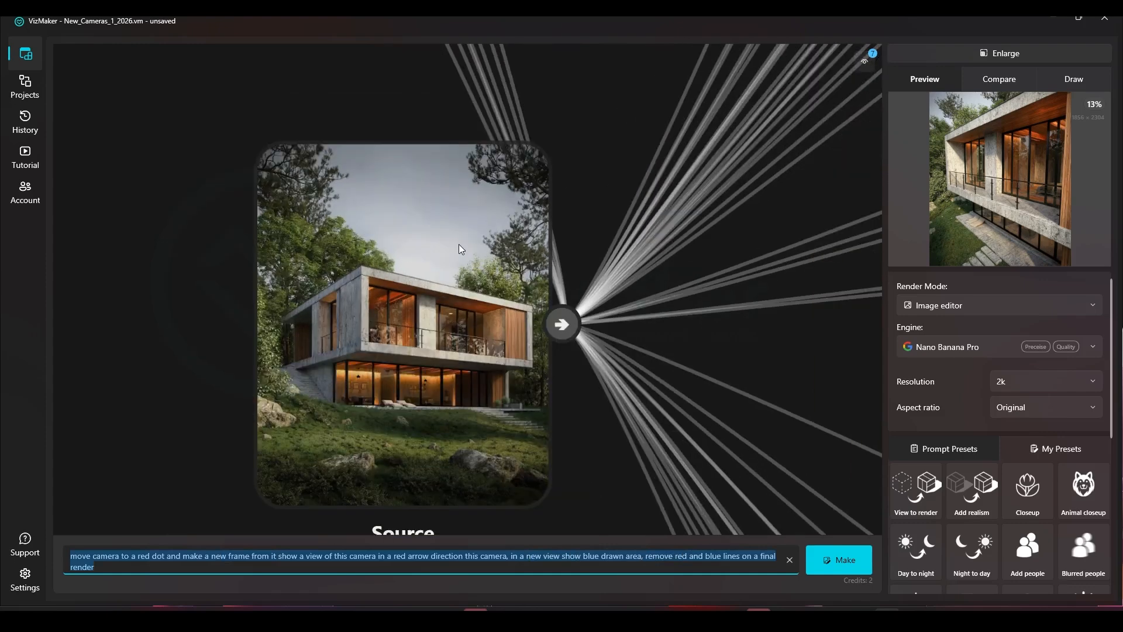
click(447, 257)
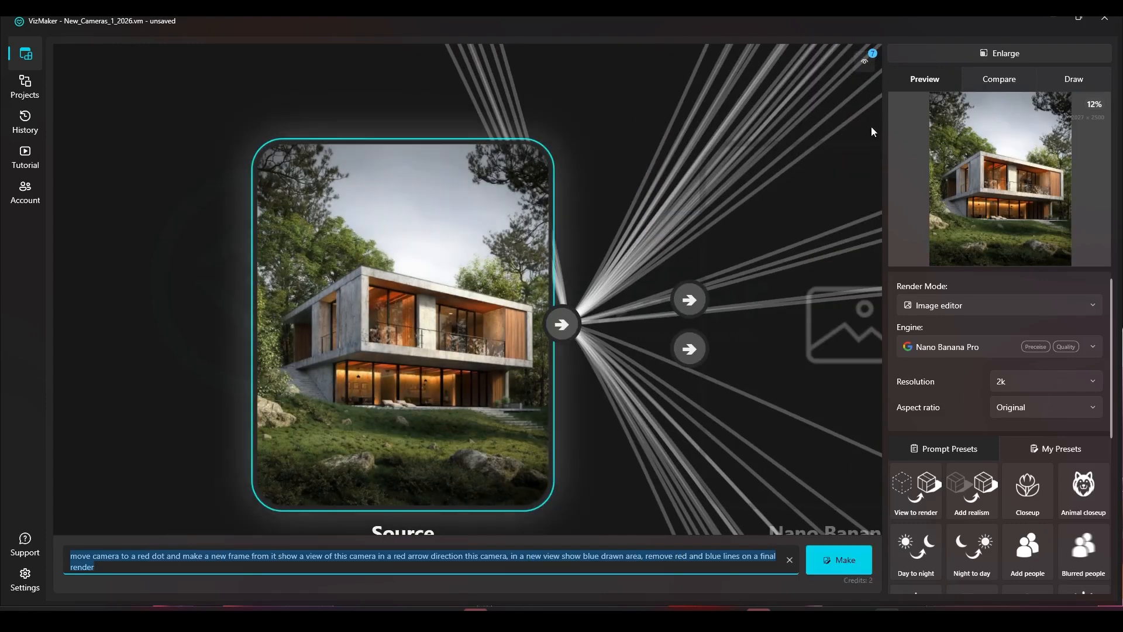
click(974, 58)
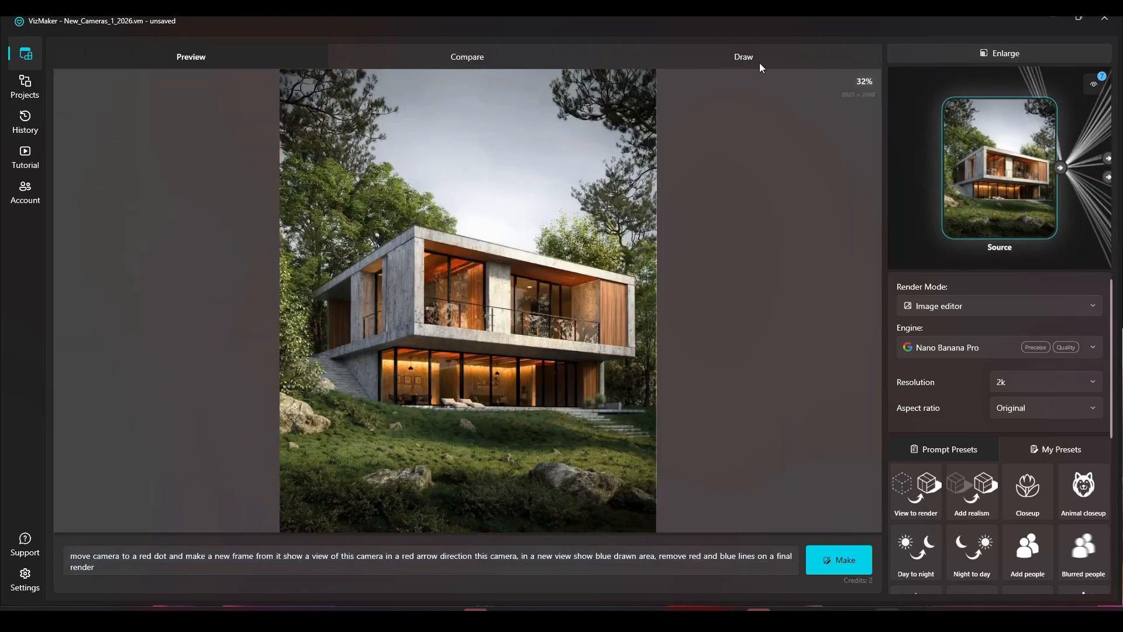
click(759, 62)
click(146, 85)
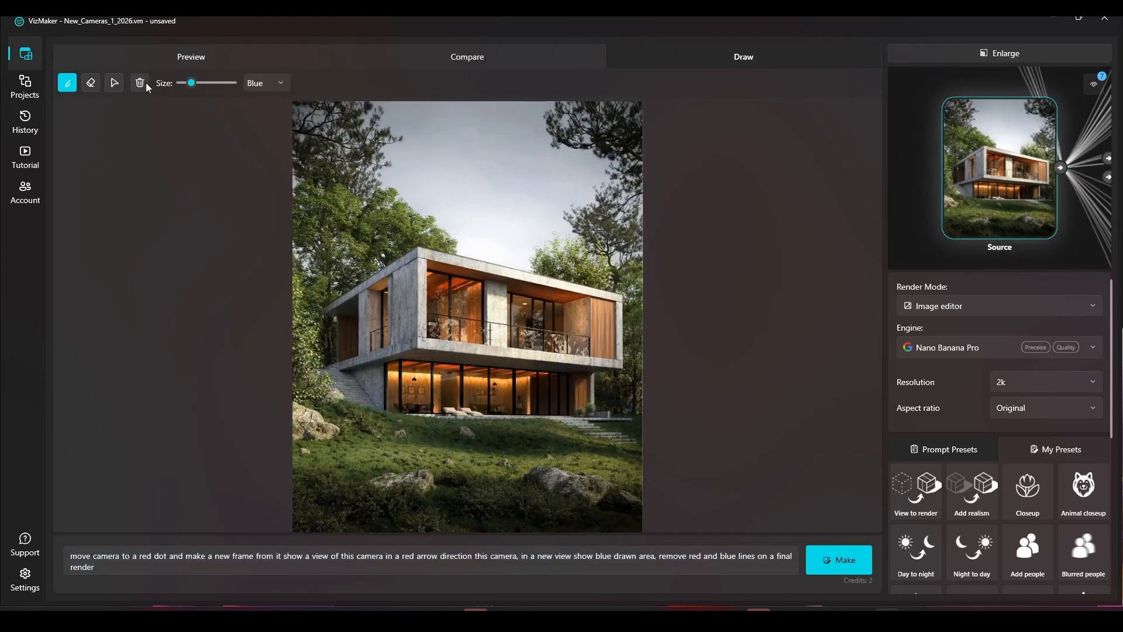
Step: Paste the copied red-dot camera prompt into the prompt box
drag(103, 568, 29, 466)
key(ctrl+v)
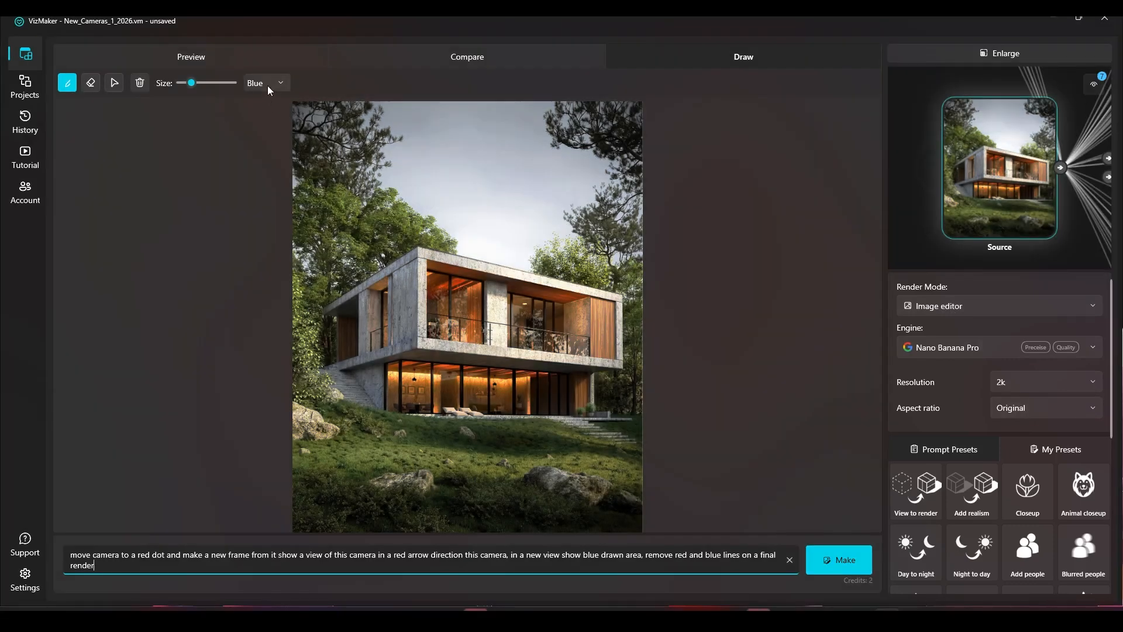
Step: Switch the brush to Red, place a dot at the house's right end and draw an arrow pointing left
click(268, 85)
click(263, 107)
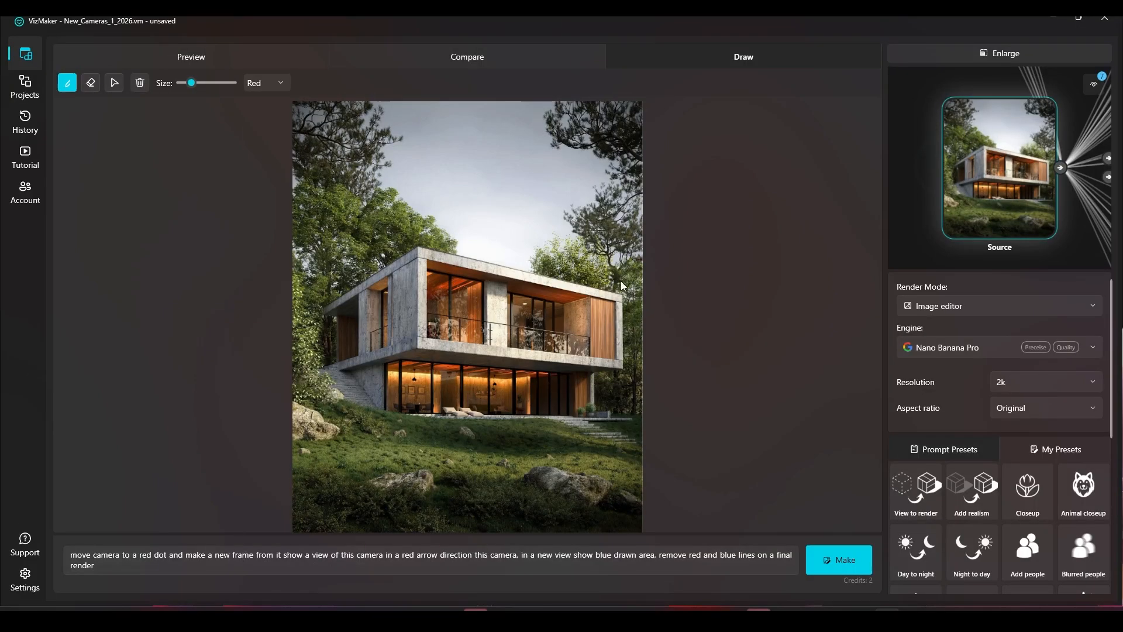
click(618, 312)
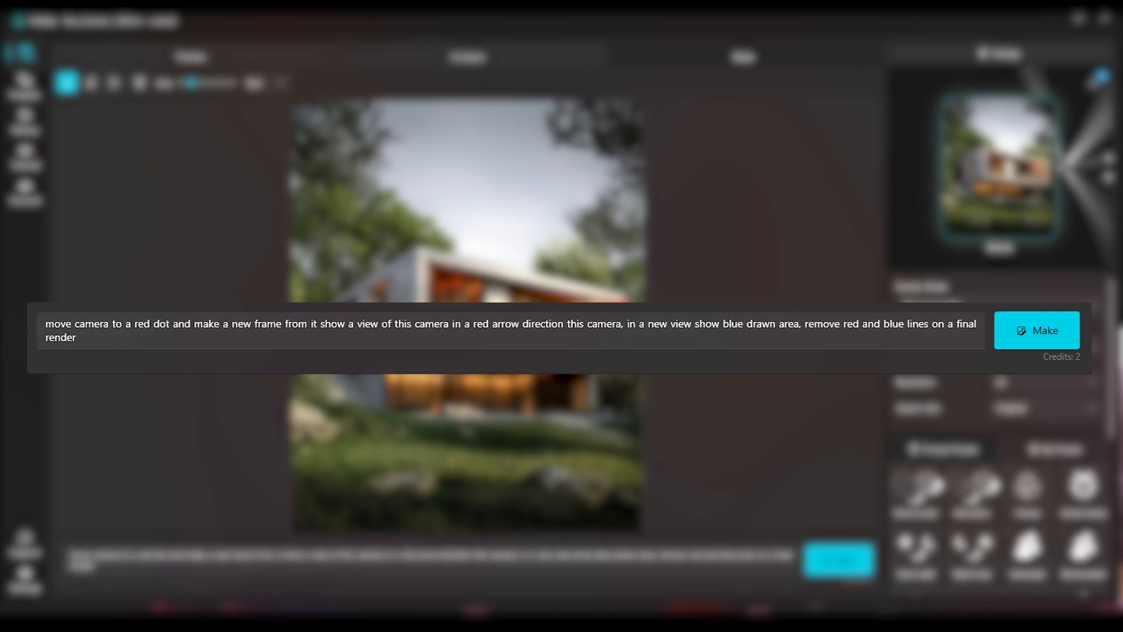
drag(614, 314, 531, 316)
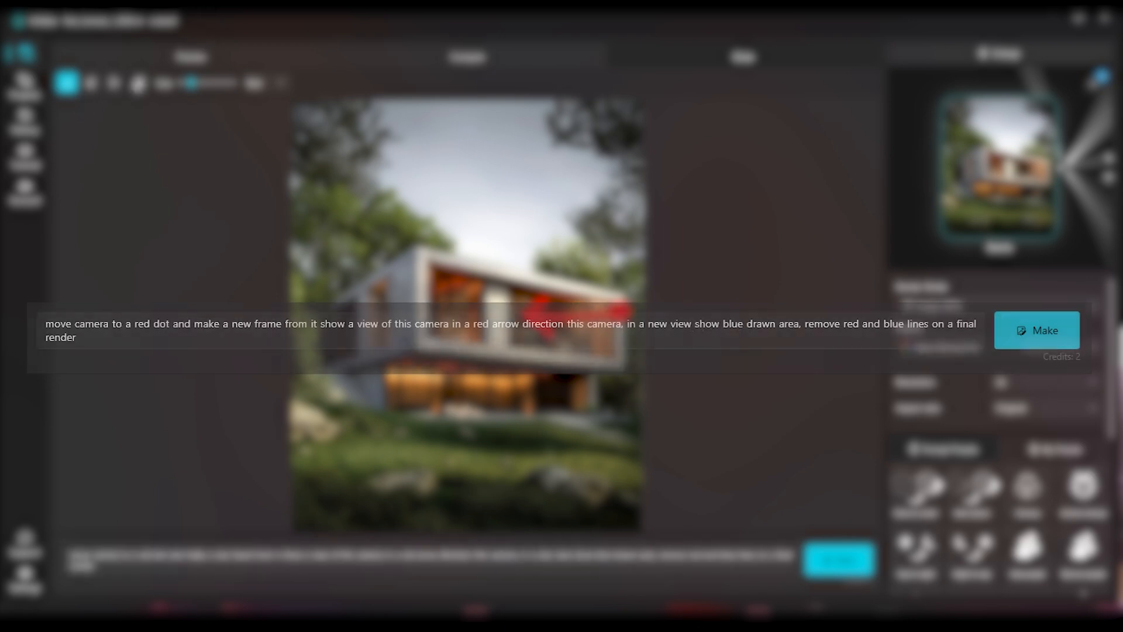
Step: Switch the brush to Blue, outline a tall area over the house's left half, and generate the render
click(273, 83)
click(267, 147)
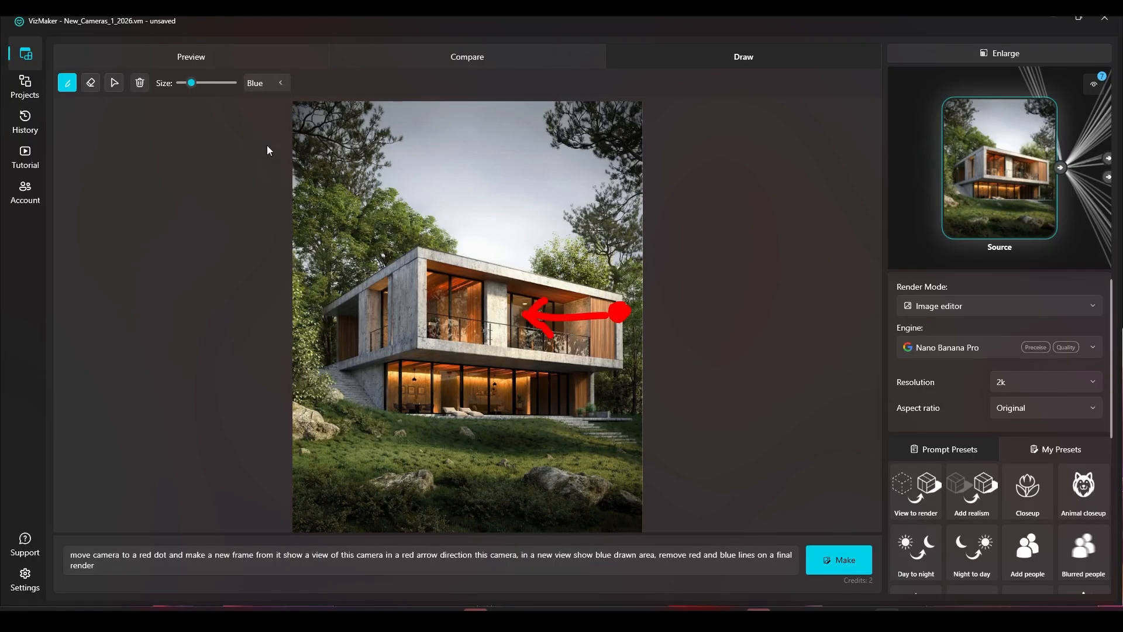
mouse_move(517, 214)
mouse_down()
mouse_move(517, 447)
mouse_move(396, 453)
mouse_move(380, 451)
mouse_move(346, 296)
mouse_move(342, 200)
mouse_up()
mouse_move(510, 191)
mouse_down()
mouse_move(368, 156)
mouse_move(337, 189)
mouse_move(344, 208)
mouse_up()
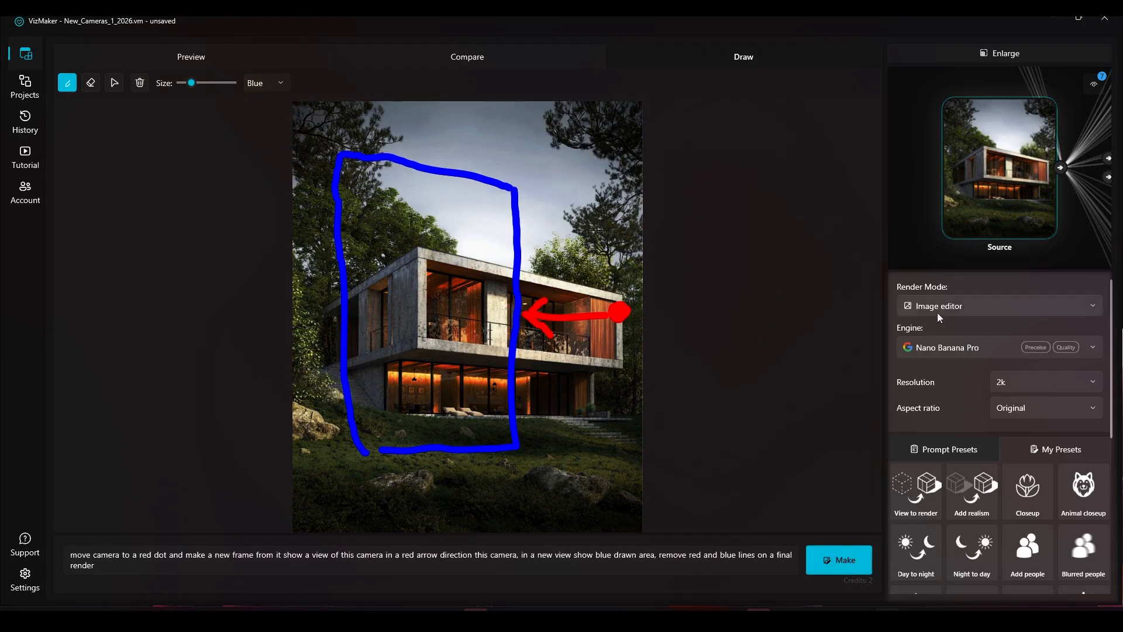
click(823, 561)
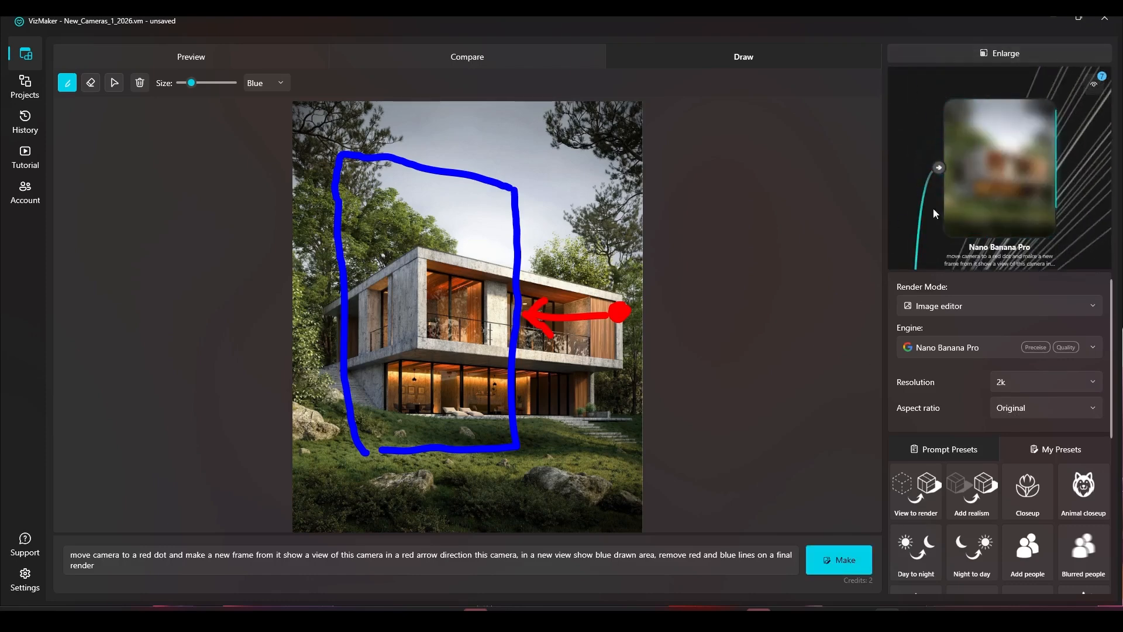
Step: Return to the node graph and preview several earlier camera-view results
click(1002, 53)
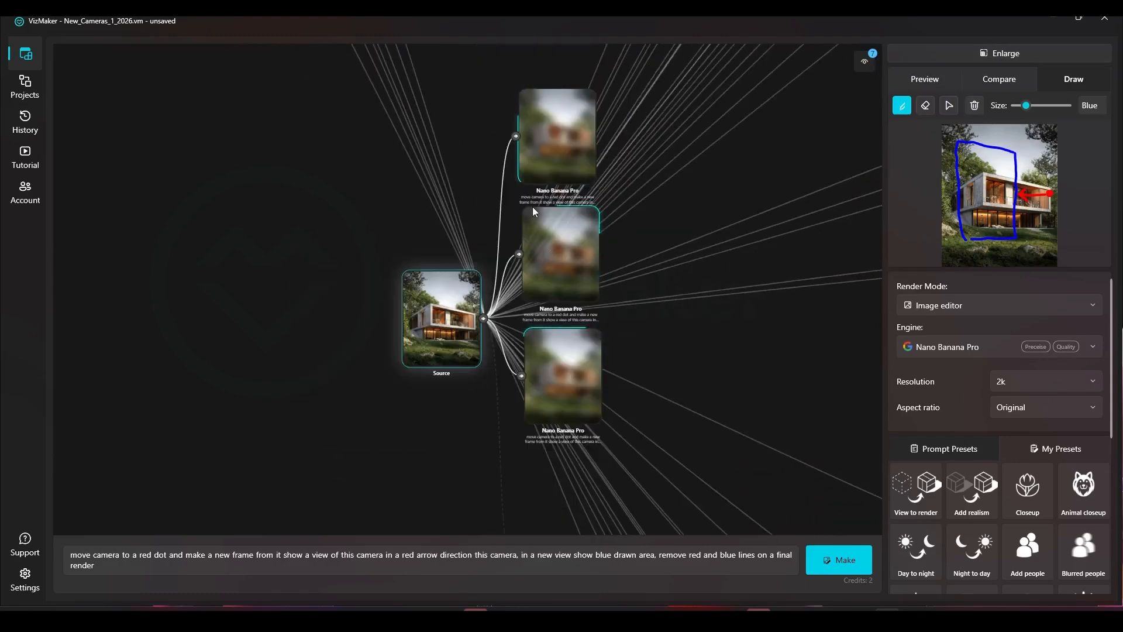
scroll(385, 214, up, 5)
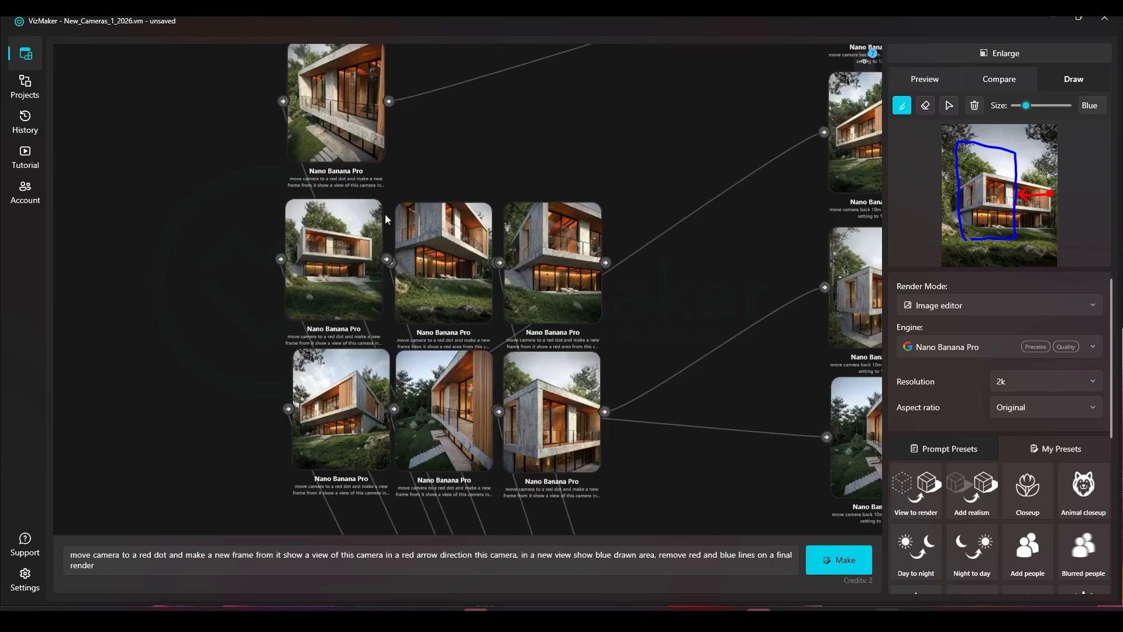
click(346, 88)
click(316, 263)
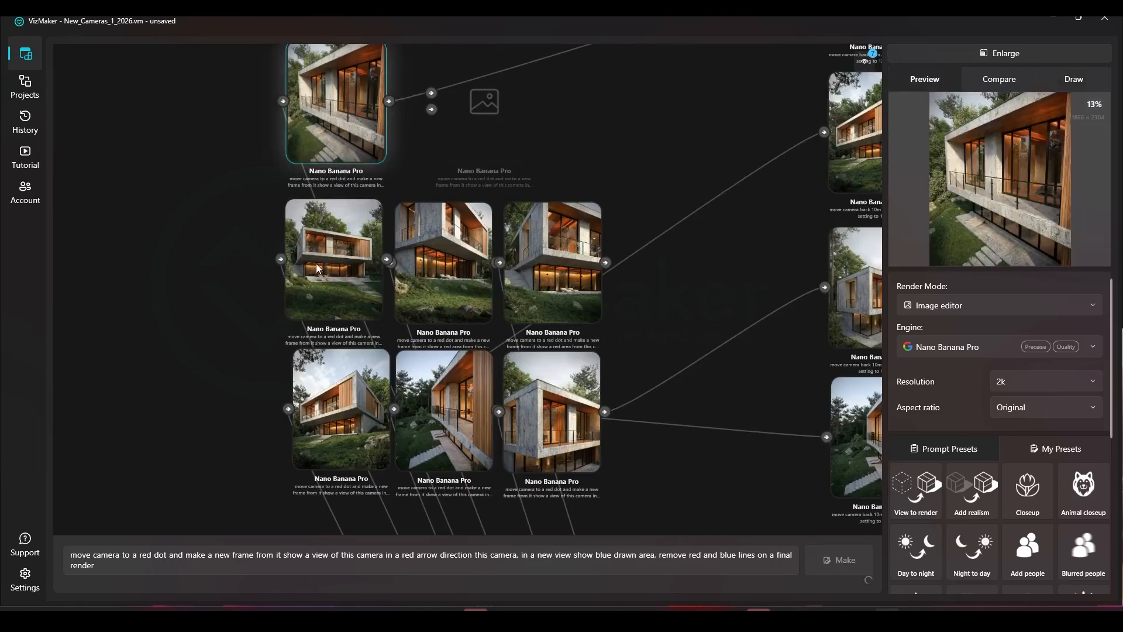
click(436, 271)
click(579, 248)
click(568, 392)
click(439, 404)
click(330, 409)
click(542, 408)
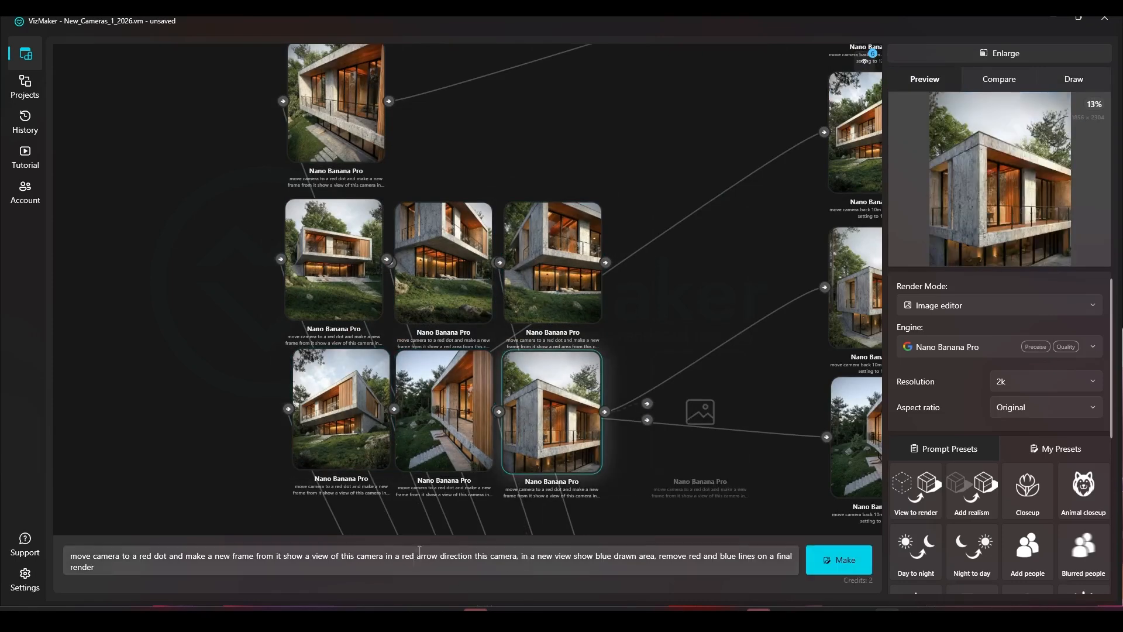
scroll(644, 351, down, 5)
scroll(445, 309, up, 5)
Step: Open the source render enlarged in Draw mode, clear old drawings, and outline a blue area over the house's right half
click(445, 308)
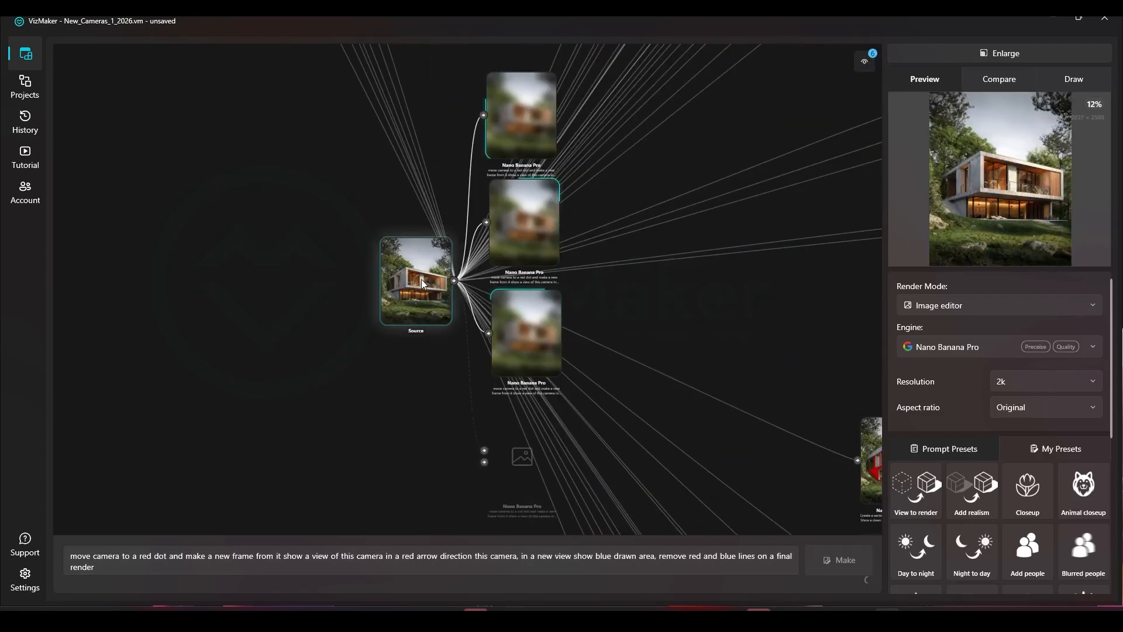
click(1017, 54)
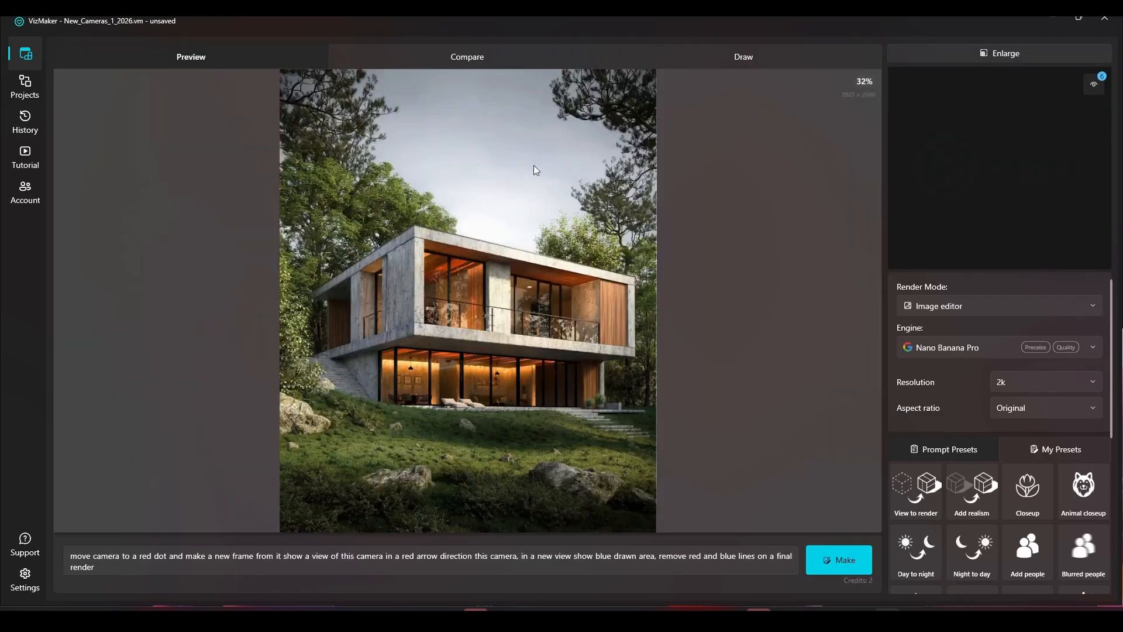
click(706, 54)
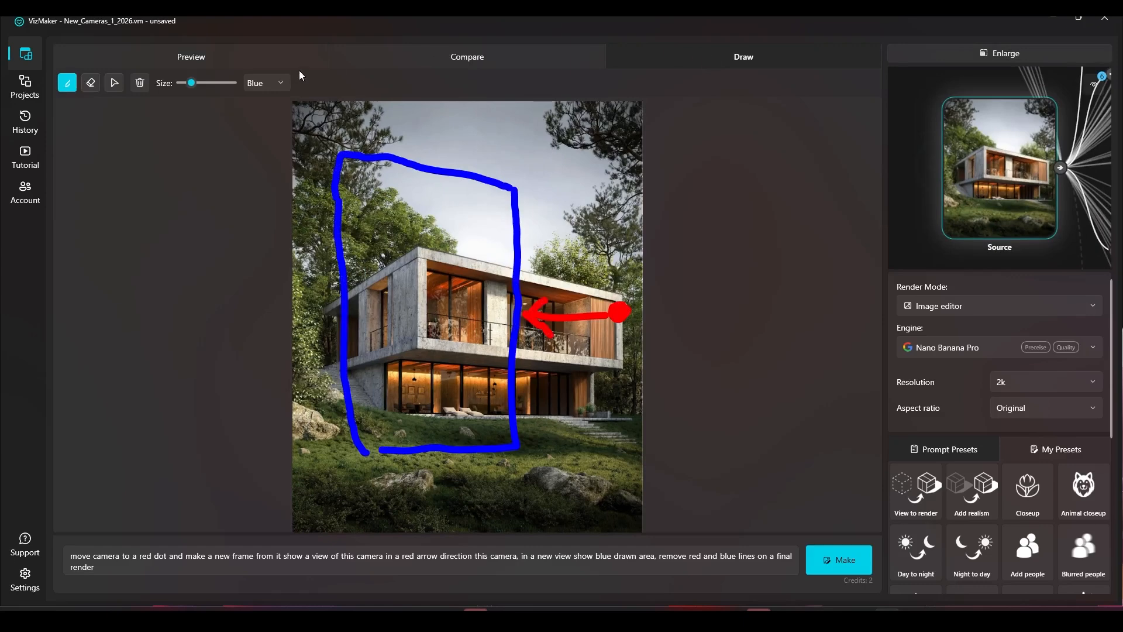
click(140, 83)
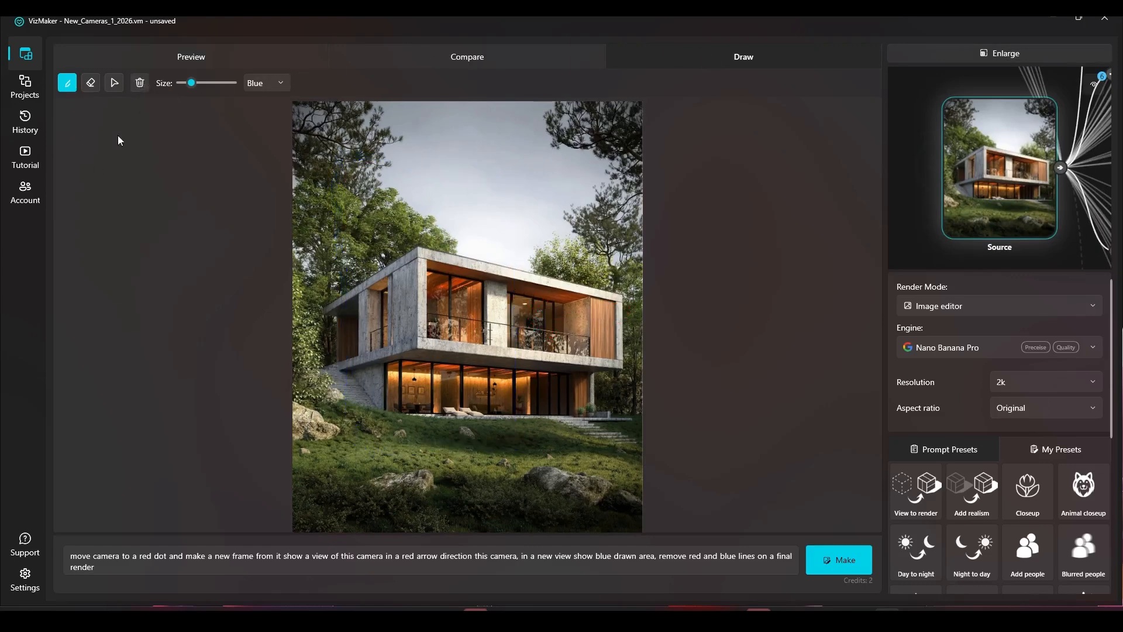
mouse_move(628, 272)
mouse_down()
mouse_move(624, 400)
mouse_move(523, 417)
mouse_move(518, 281)
mouse_move(608, 233)
mouse_move(630, 255)
mouse_move(628, 276)
mouse_up()
Step: Switch the brush to Red, draw a dot with an arrow pointing right into the blue area, and generate the render
click(264, 82)
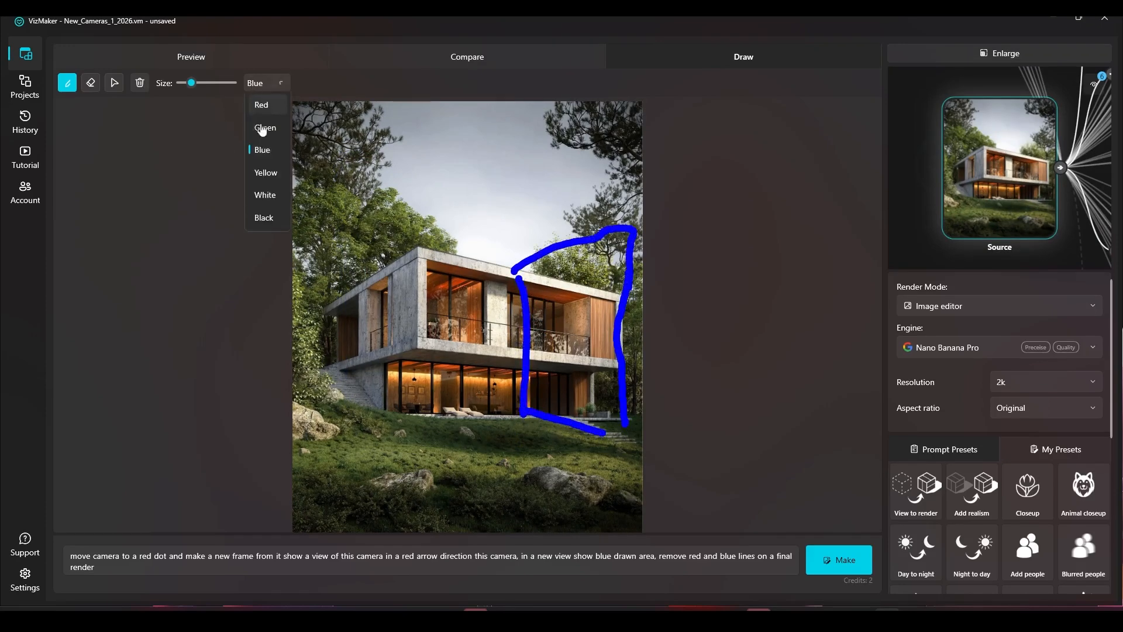
click(263, 105)
mouse_move(432, 335)
mouse_down()
mouse_move(521, 346)
mouse_move(498, 358)
mouse_up()
click(821, 559)
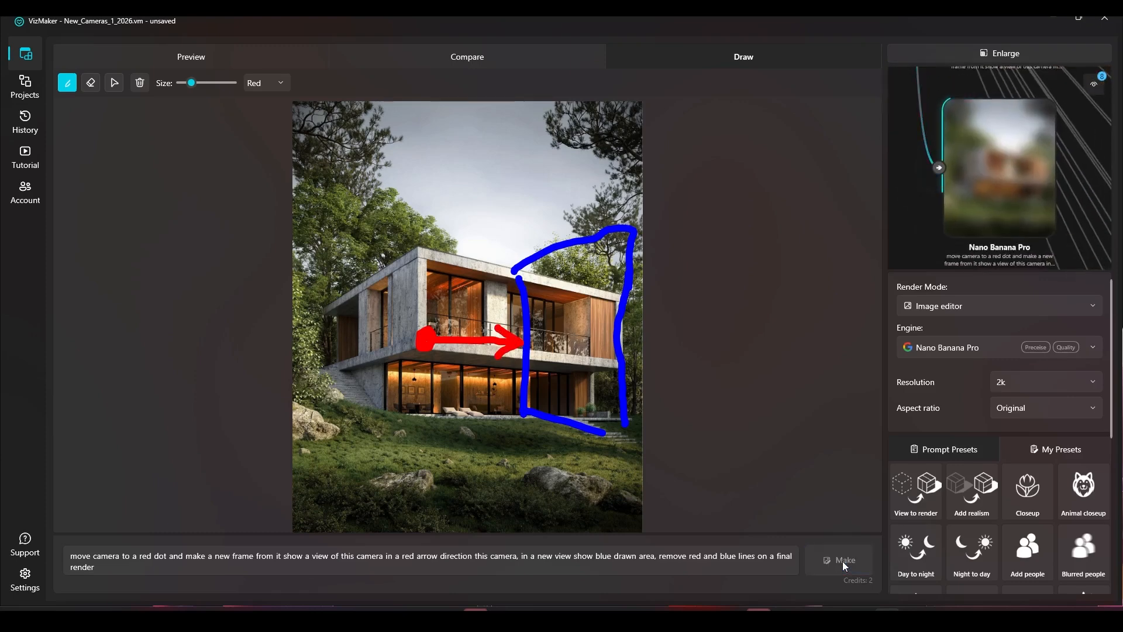
click(843, 560)
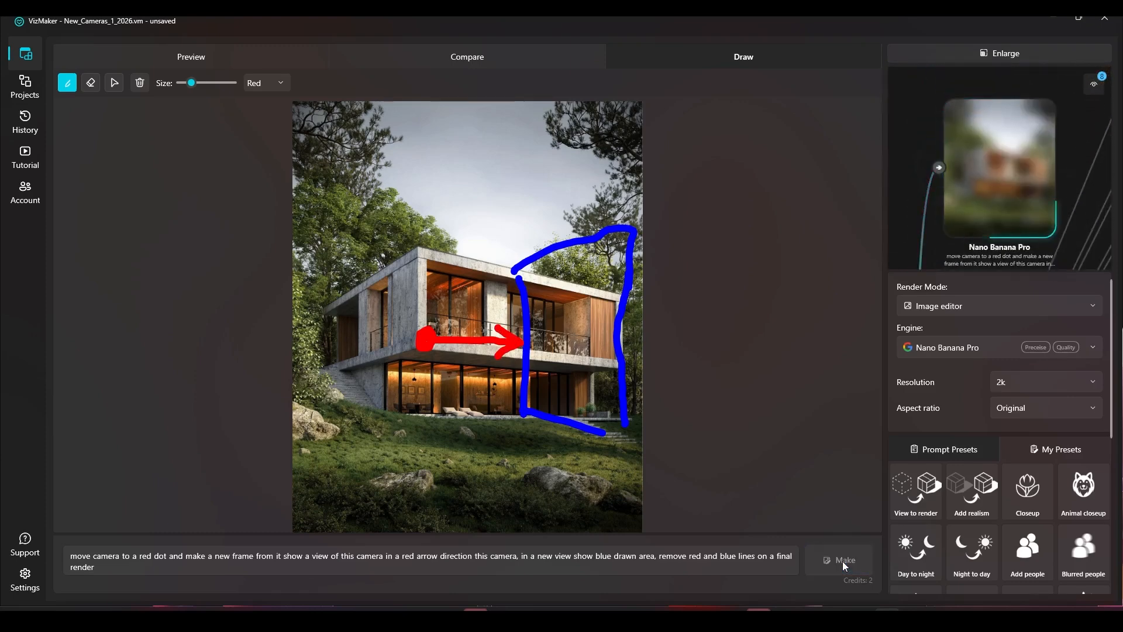
Step: Return to the node graph and inspect the newly generated results around the source node
click(1026, 53)
scroll(606, 284, down, 5)
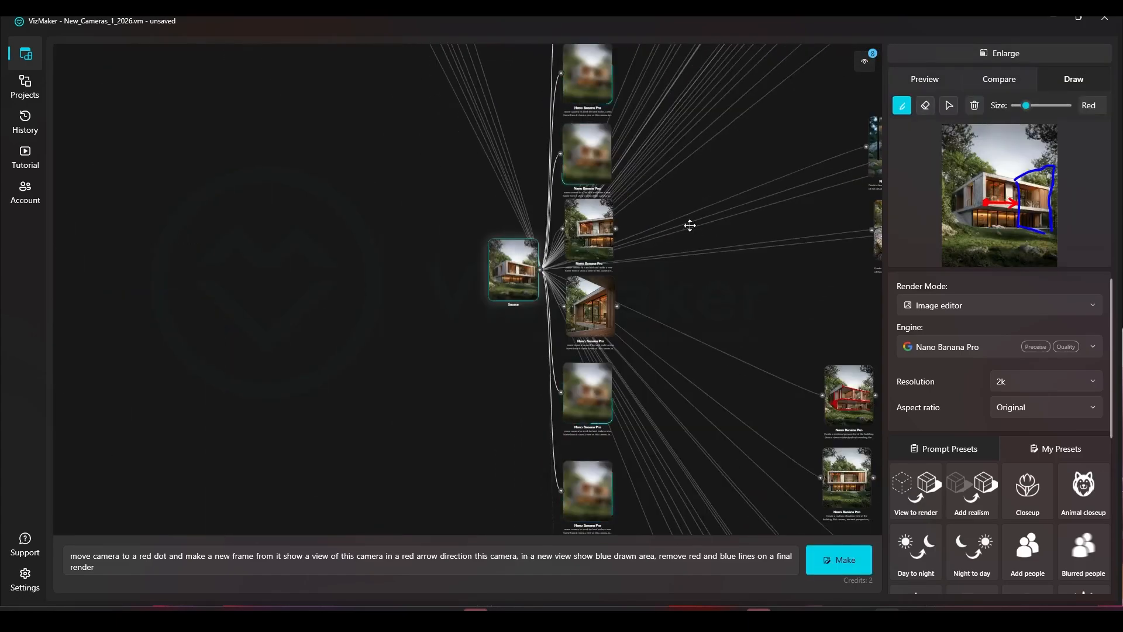
scroll(501, 206, down, 4)
drag(354, 137, 404, 254)
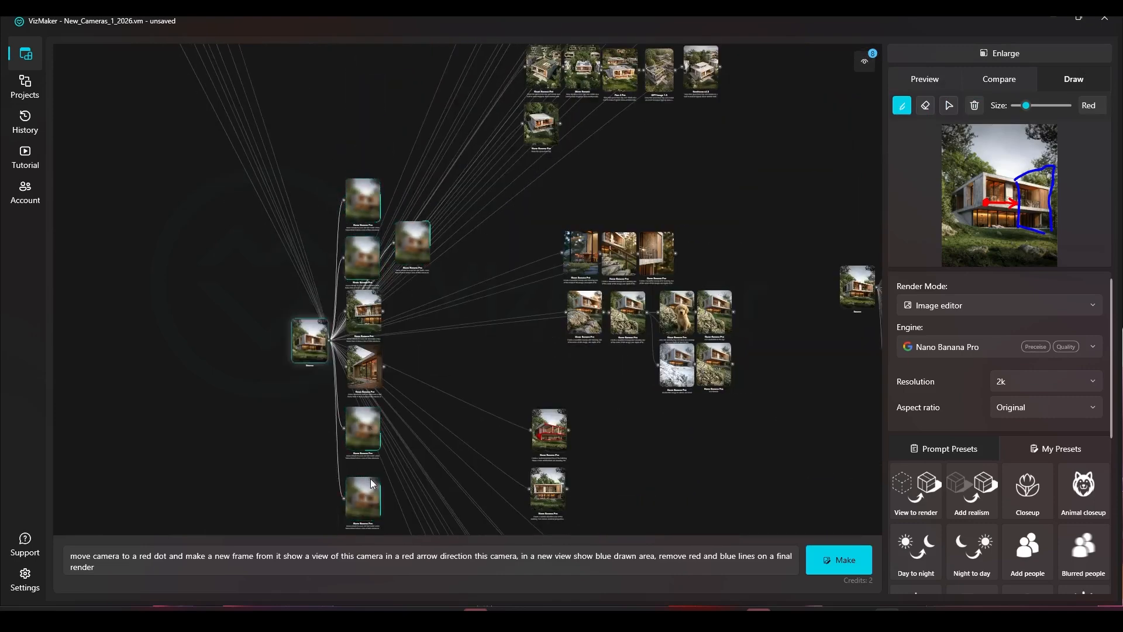
drag(367, 418, 416, 299)
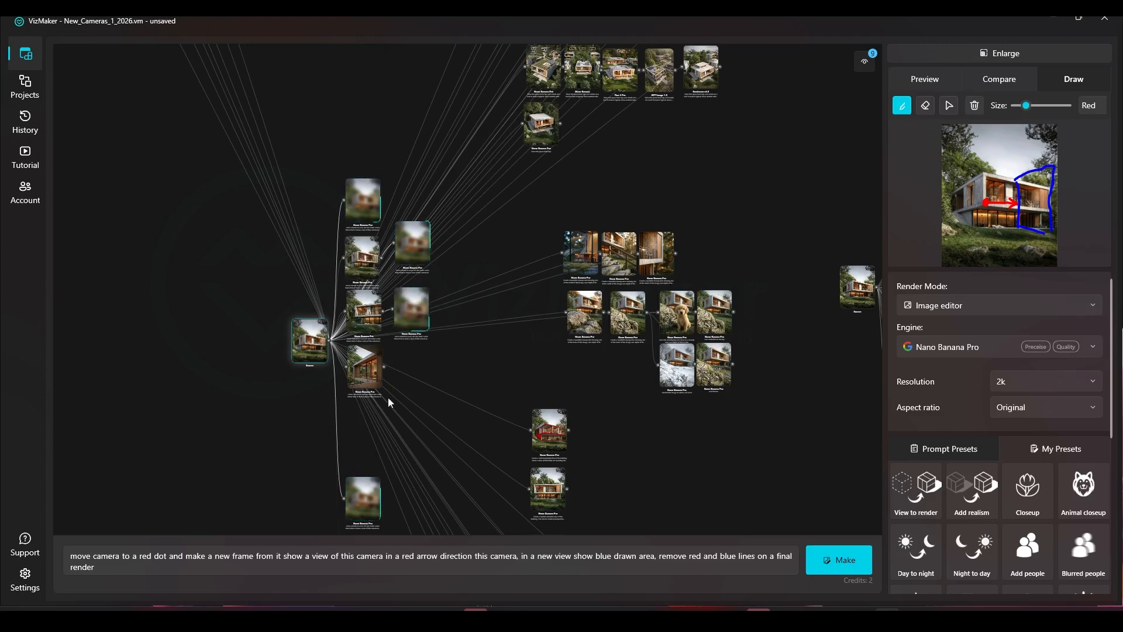
scroll(411, 274, up, 4)
drag(346, 143, 406, 141)
drag(430, 213, 420, 247)
scroll(420, 251, down, 2)
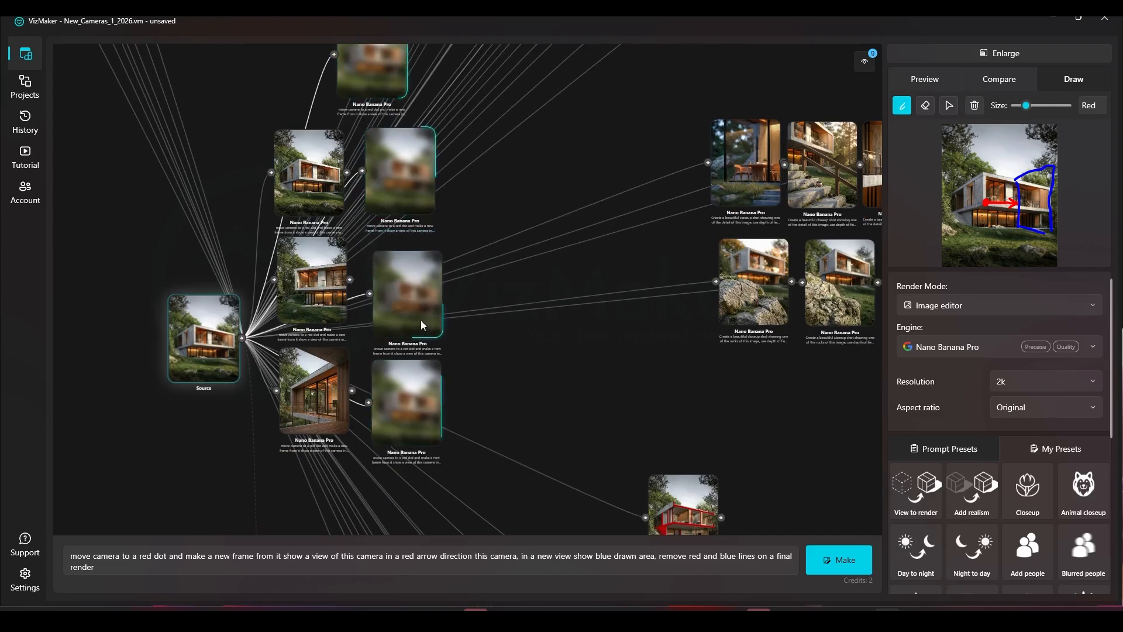
scroll(305, 415, up, 5)
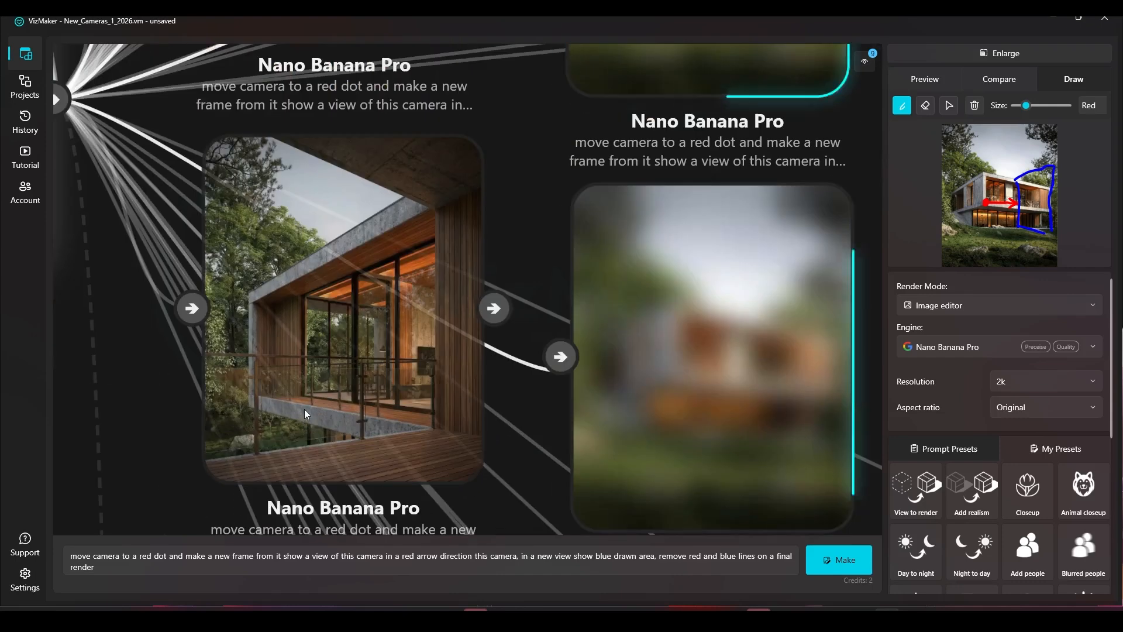
Step: Delete the wooden-terrace closeup result from the graph
click(319, 395)
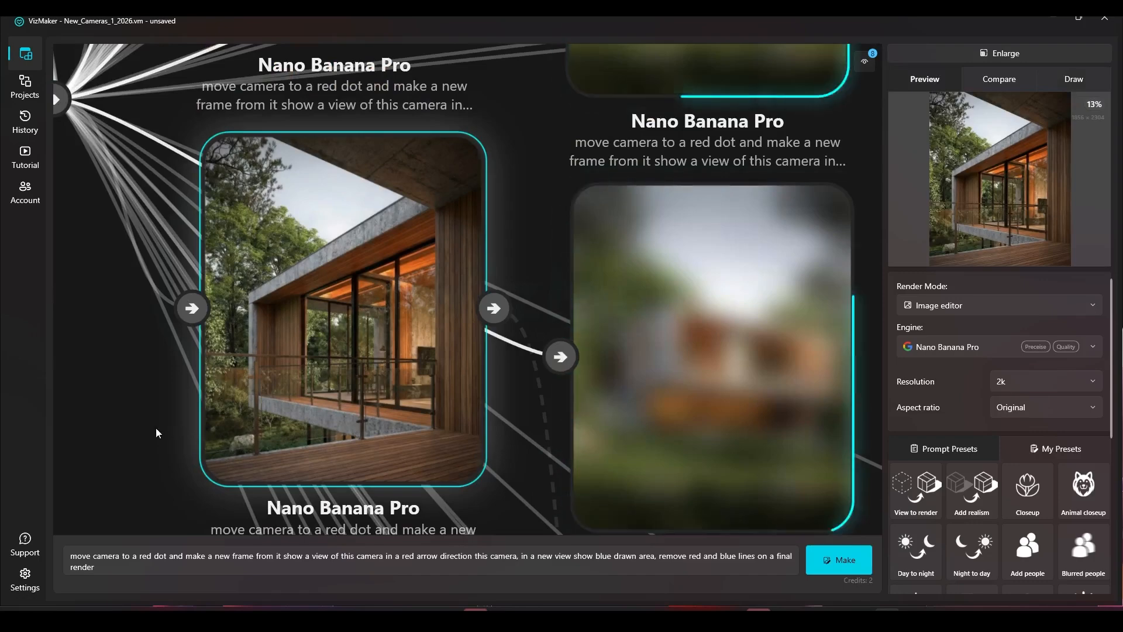
scroll(403, 410, down, 4)
scroll(272, 334, up, 4)
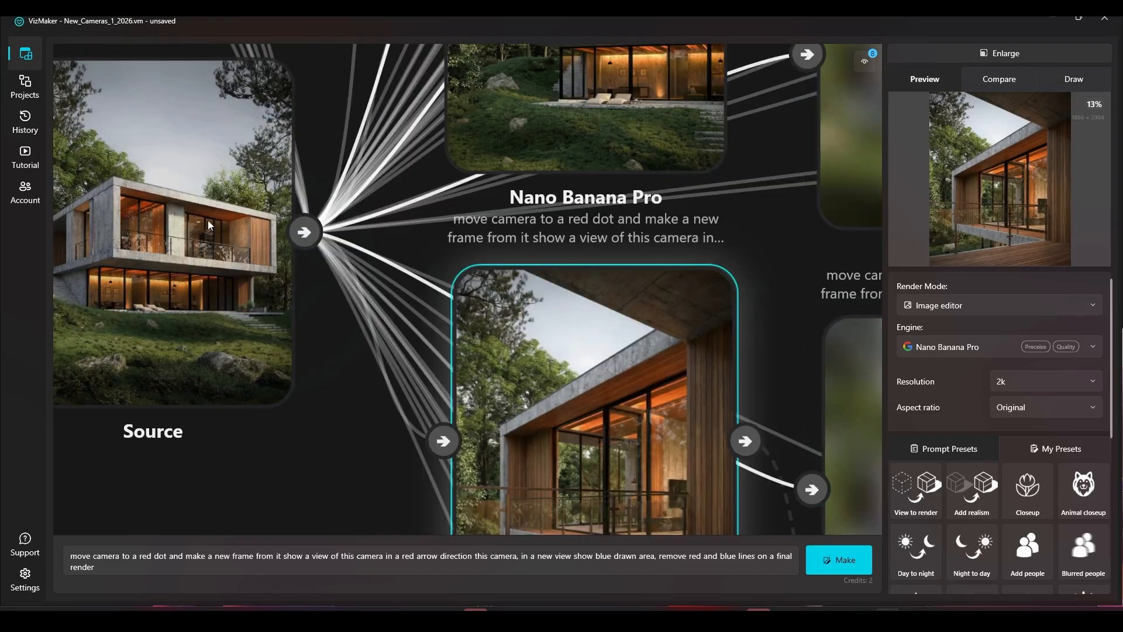
scroll(209, 220, down, 1)
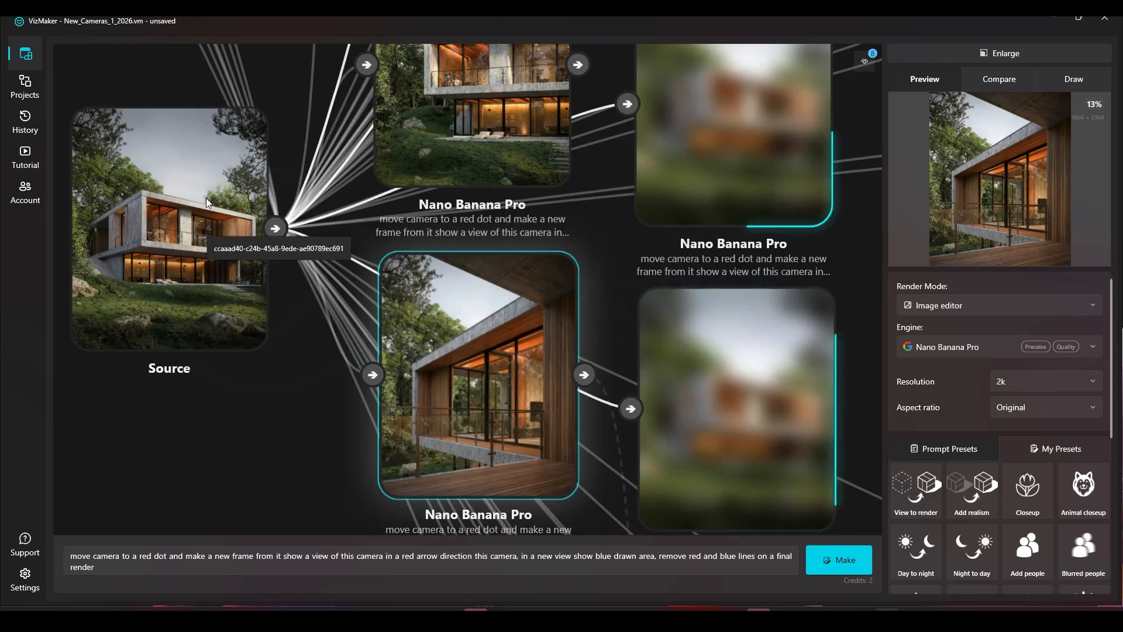
scroll(358, 336, down, 1)
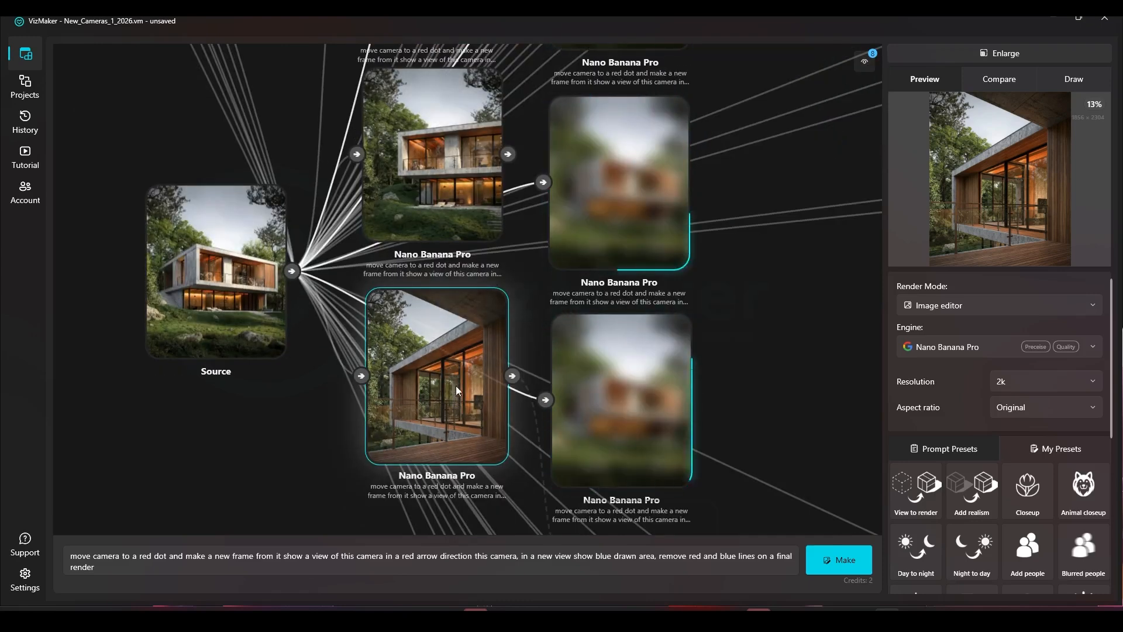
key(Delete)
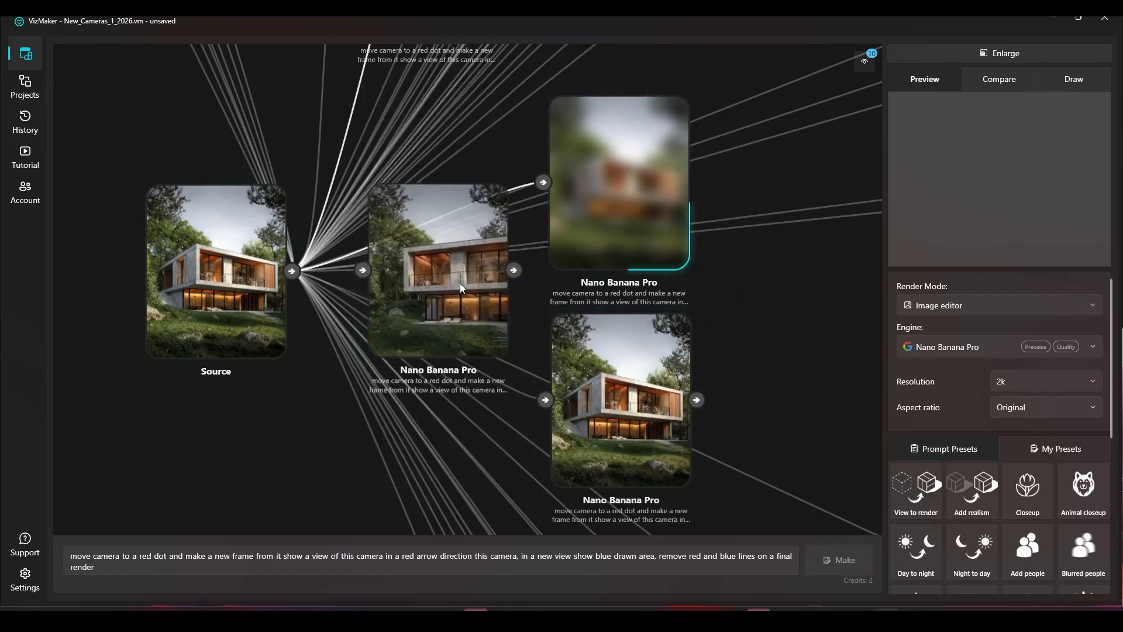
Step: Preview the front-view result and pan around the neighbouring results
click(446, 271)
scroll(446, 271, up, 5)
scroll(447, 286, down, 4)
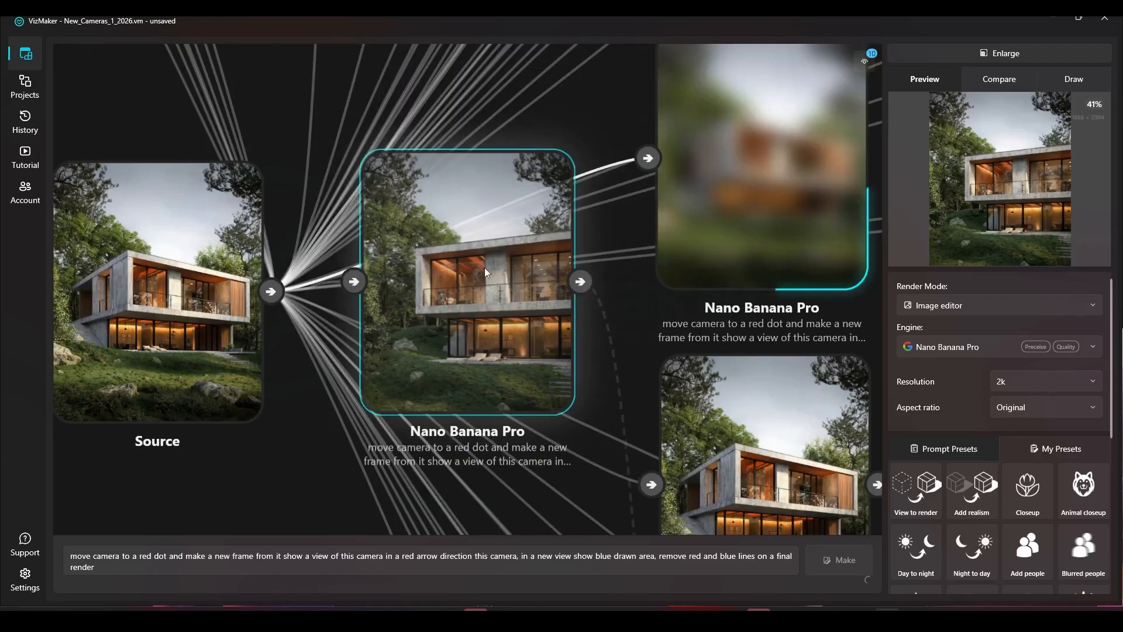
scroll(457, 345, down, 1)
drag(469, 151, 475, 236)
key(Delete)
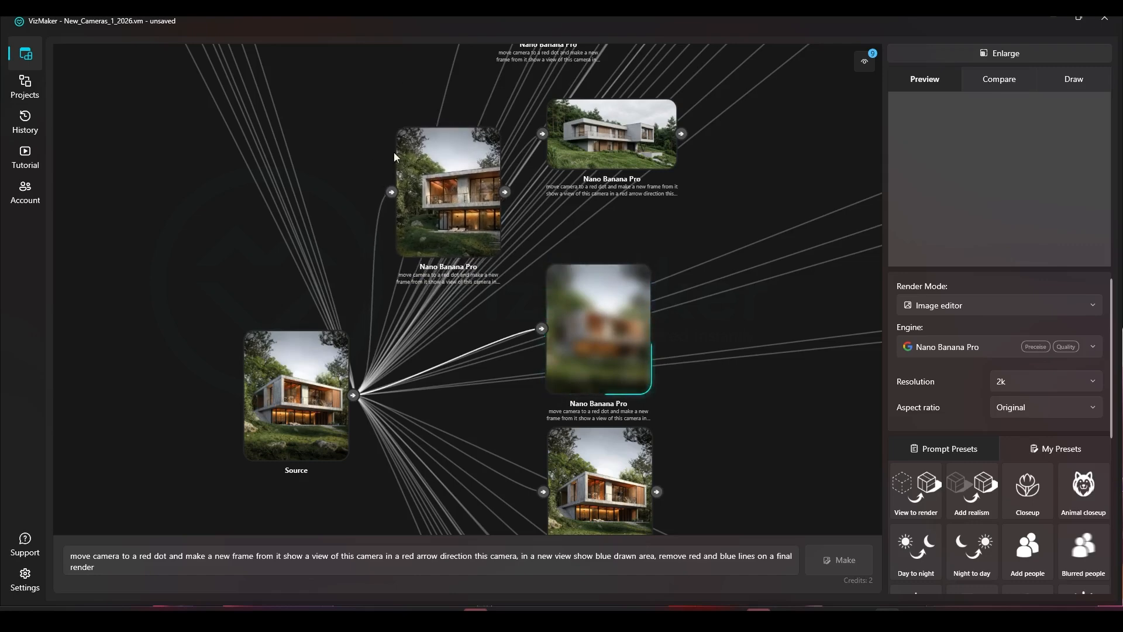
scroll(473, 164, up, 5)
scroll(473, 164, up, 2)
scroll(465, 162, down, 2)
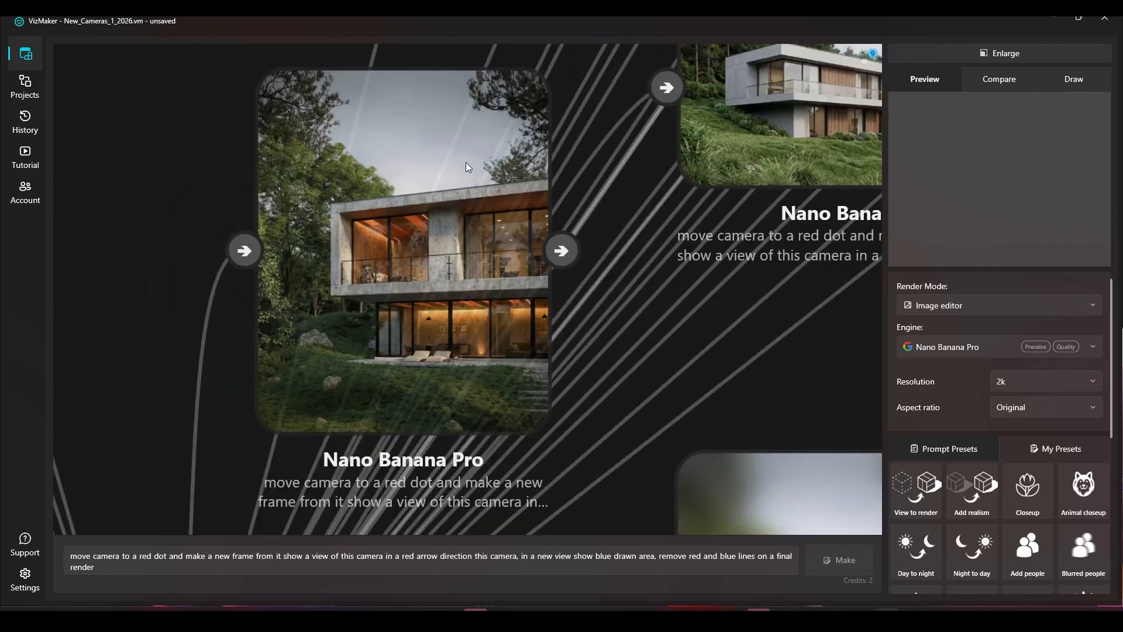
scroll(407, 303, down, 4)
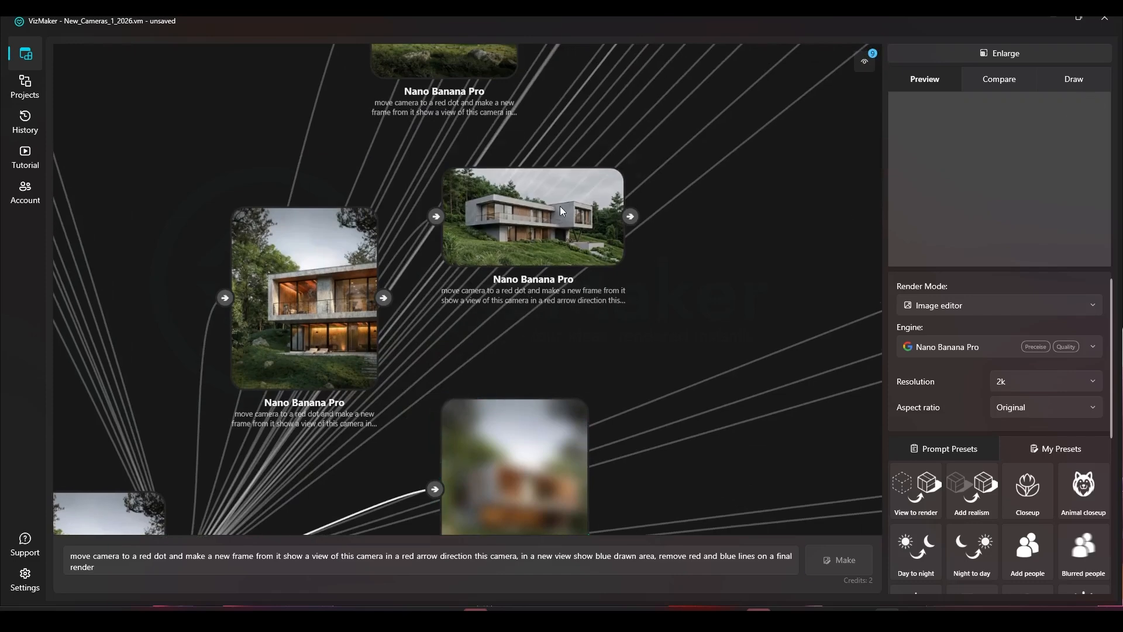
Step: Select and delete the wide side-view result and other unwanted results next to it
click(560, 206)
scroll(564, 202, up, 3)
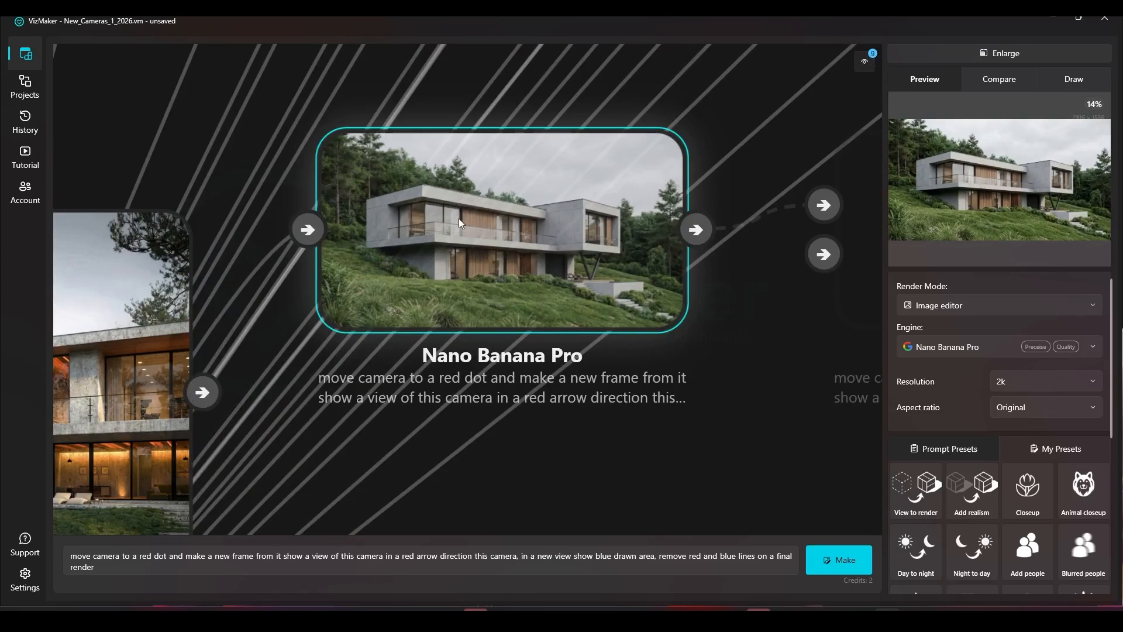
click(739, 345)
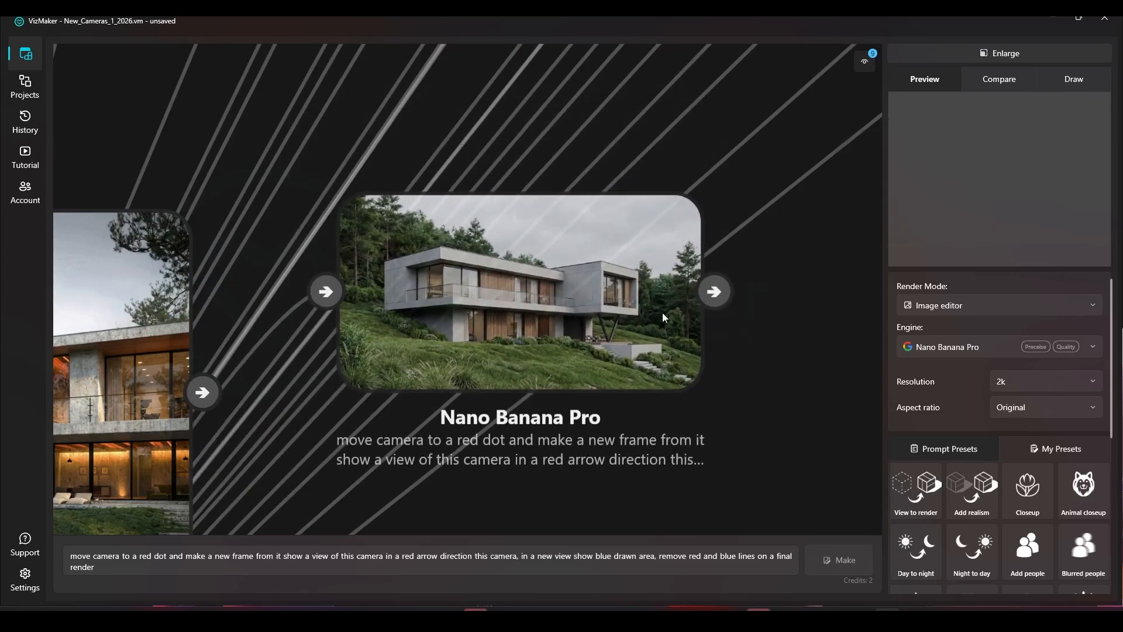
click(663, 317)
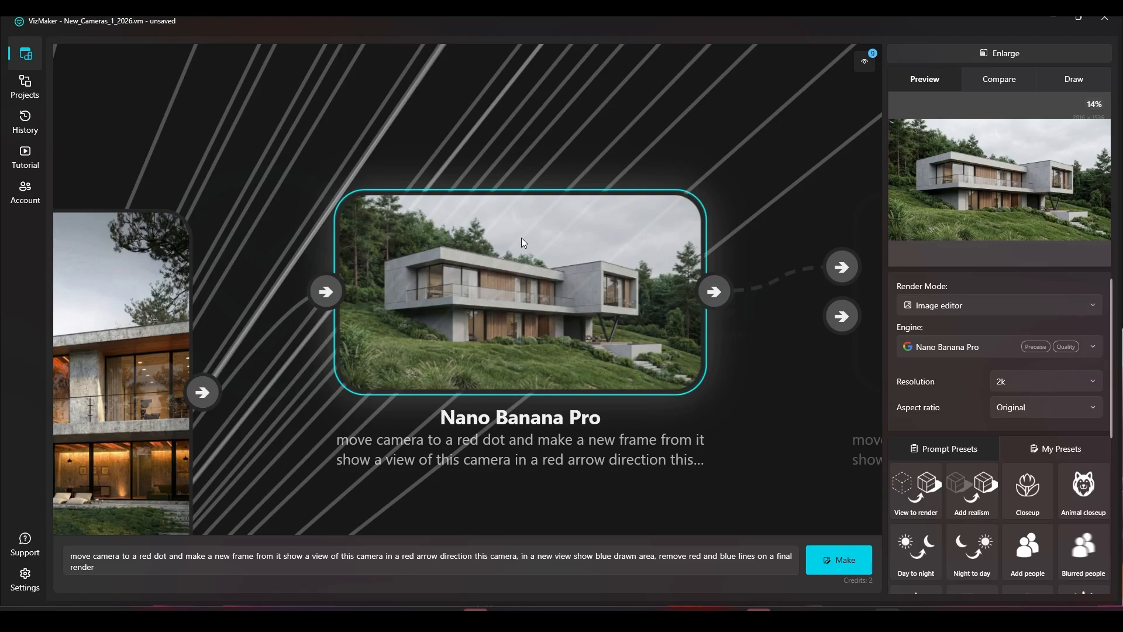
scroll(474, 254, down, 4)
scroll(471, 258, up, 2)
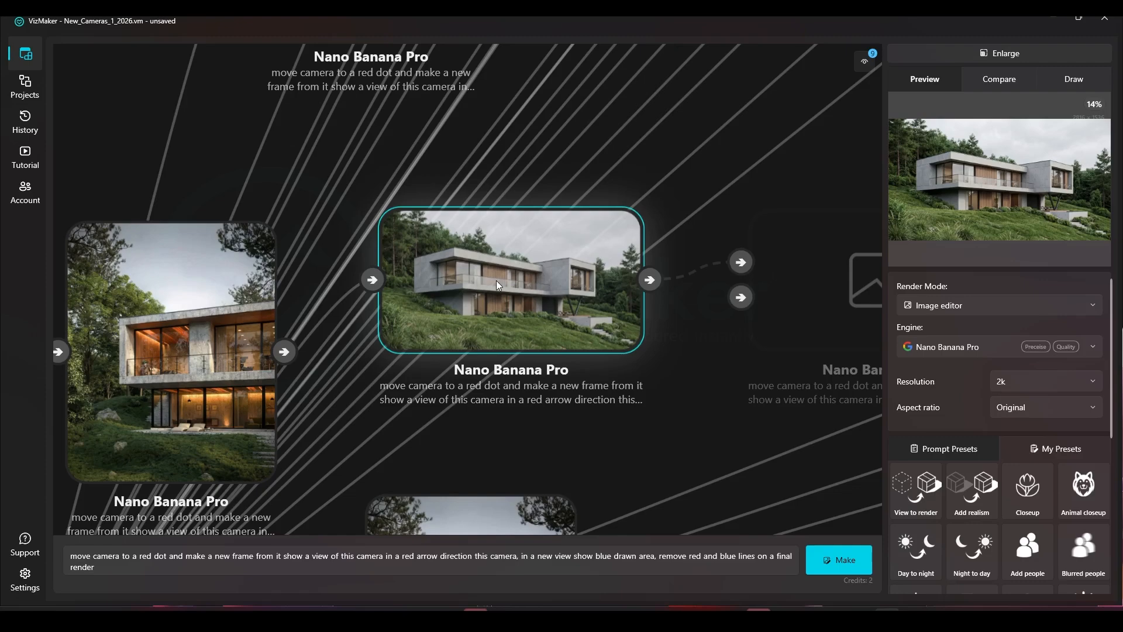
key(Delete)
mouse_move(480, 380)
mouse_down()
mouse_move(459, 220)
mouse_move(487, 150)
mouse_up()
click(447, 240)
key(Delete)
drag(428, 377, 454, 150)
click(461, 316)
key(Delete)
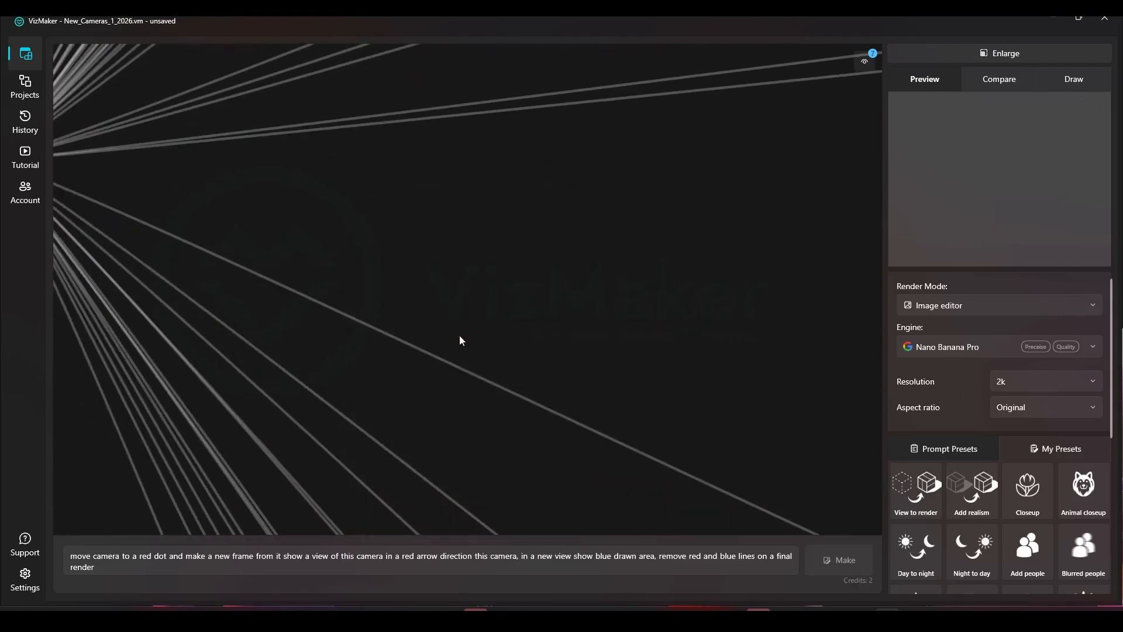
Step: Delete another generated result above the source node
drag(462, 316, 437, 139)
scroll(436, 140, down, 8)
drag(439, 101, 486, 283)
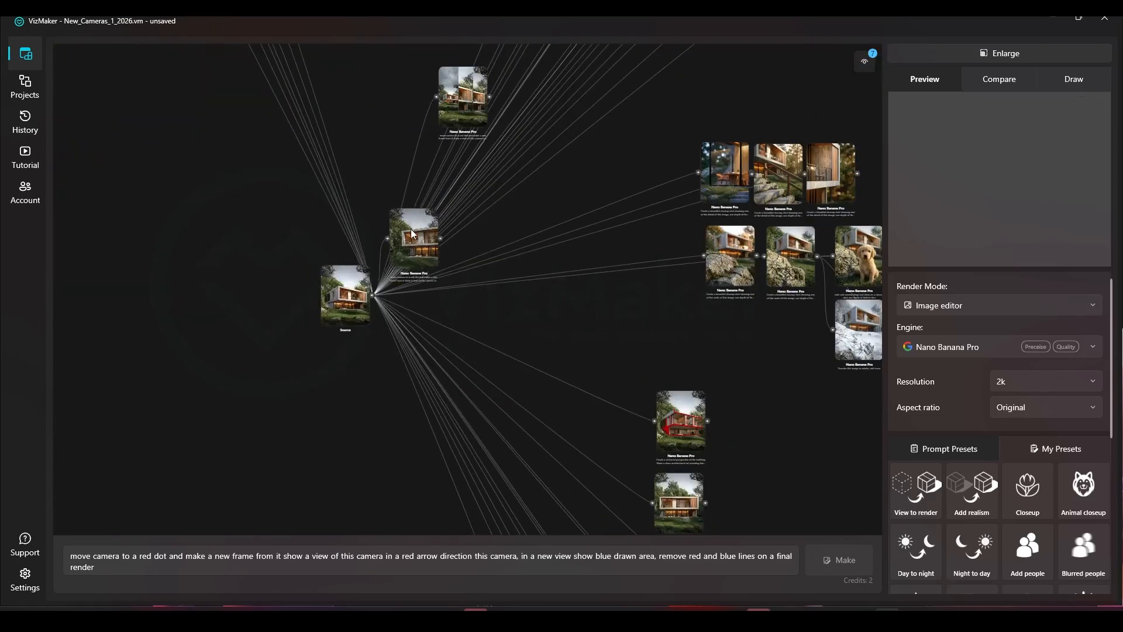
scroll(447, 103, up, 4)
click(447, 104)
key(Delete)
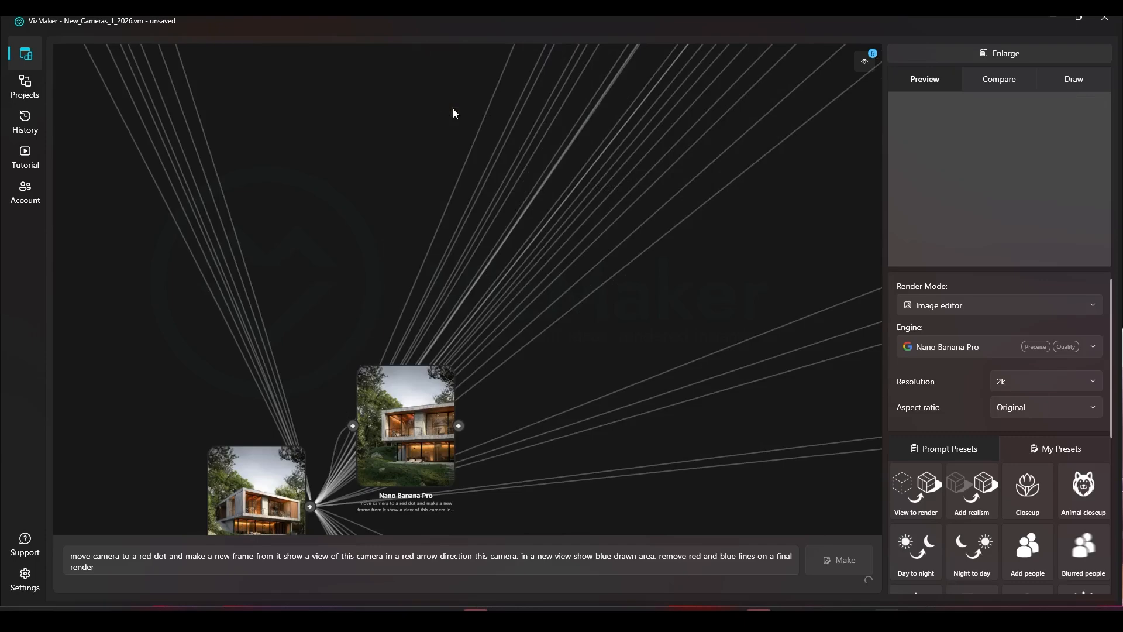
Step: Pan and zoom through the generated results in the node graph to review them
drag(406, 390, 395, 318)
drag(328, 231, 473, 409)
scroll(474, 408, down, 4)
drag(330, 143, 456, 349)
scroll(400, 210, down, 2)
drag(357, 57, 403, 212)
scroll(401, 216, up, 4)
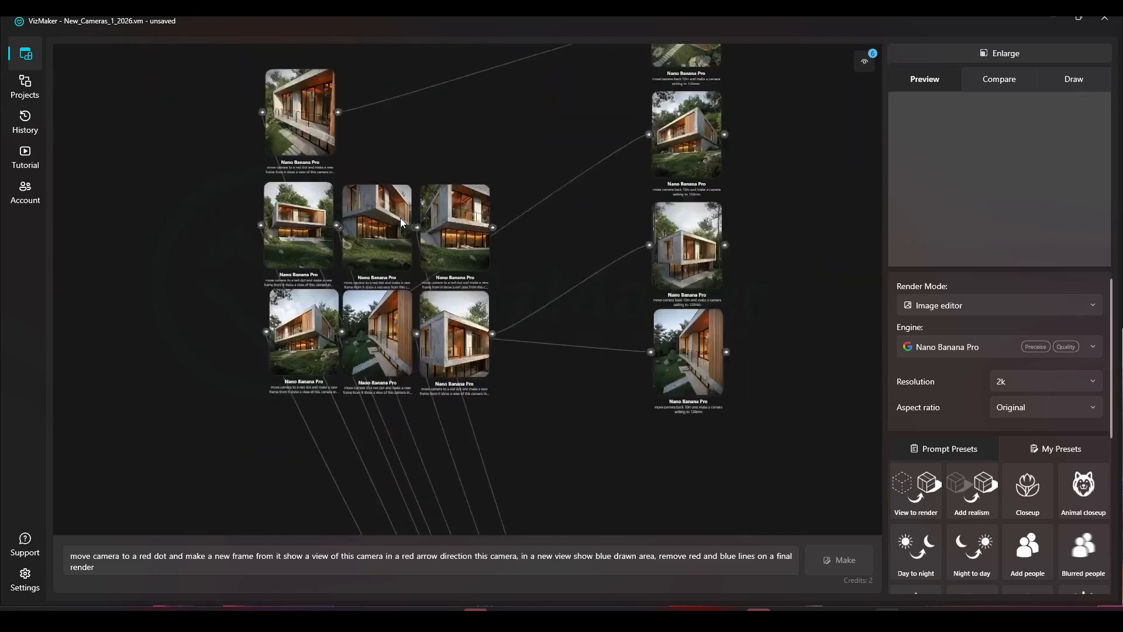
scroll(400, 218, up, 2)
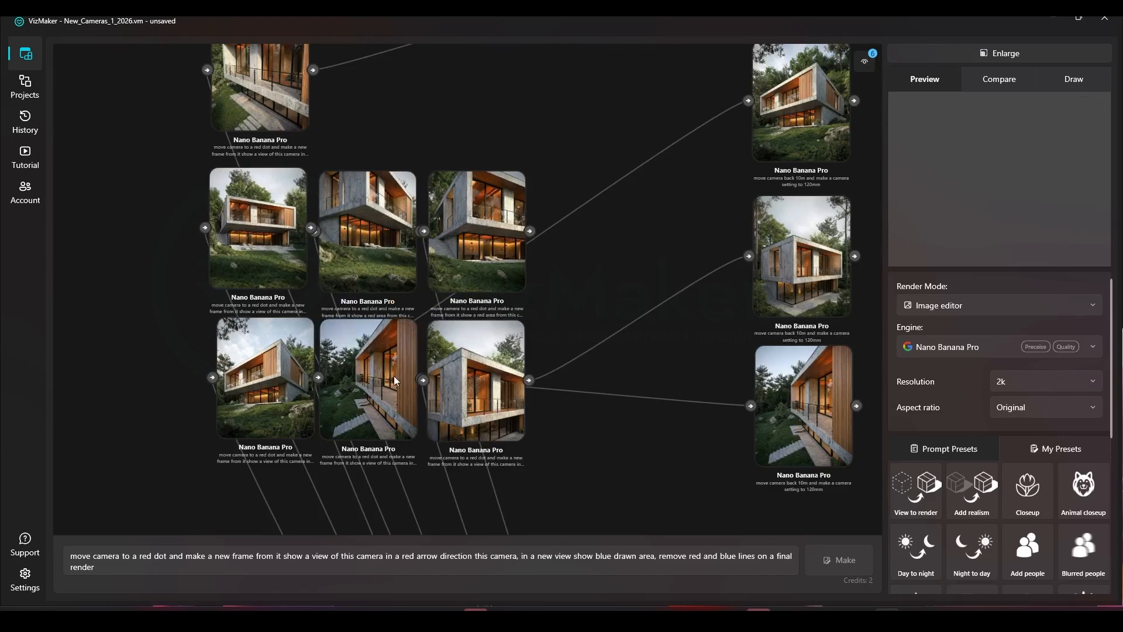
Step: Load a result's prompt about moving the camera to a red dot and showing the red area into the prompt box
click(397, 269)
drag(88, 556, 181, 556)
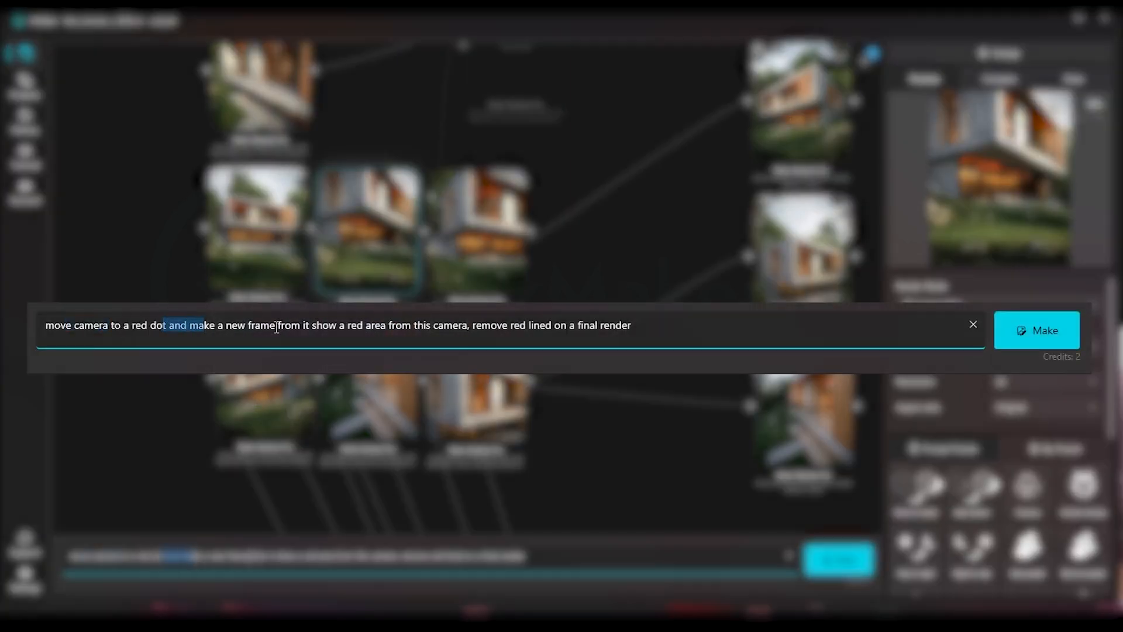
drag(340, 326, 362, 327)
drag(544, 557, 65, 557)
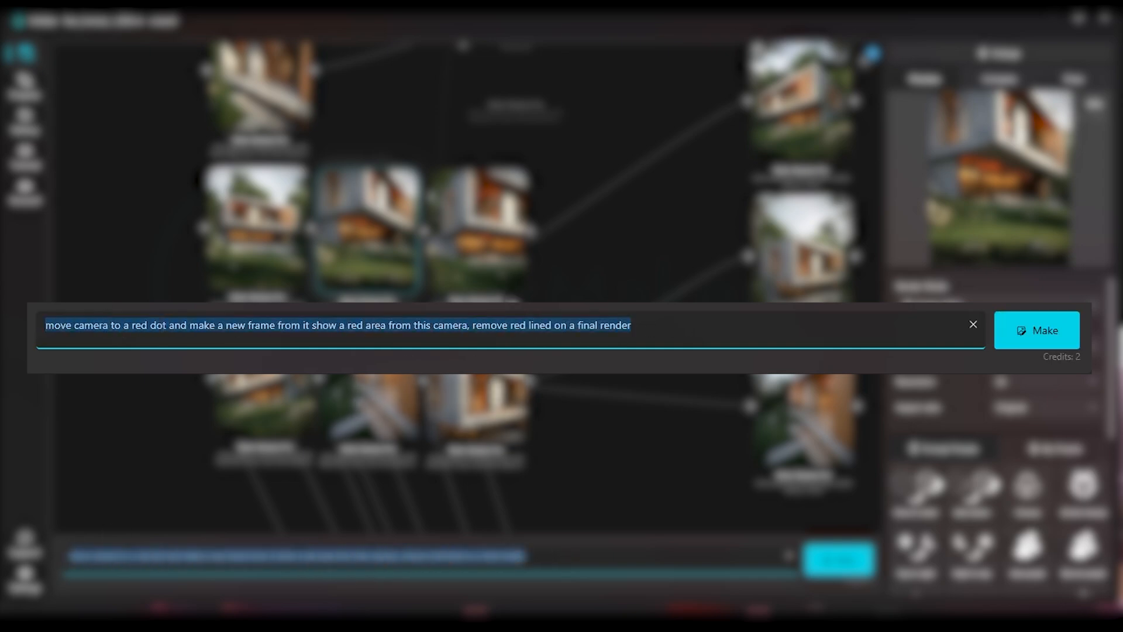
Step: Open the source render enlarged in draw mode and clear its previous markings
scroll(583, 225, down, 5)
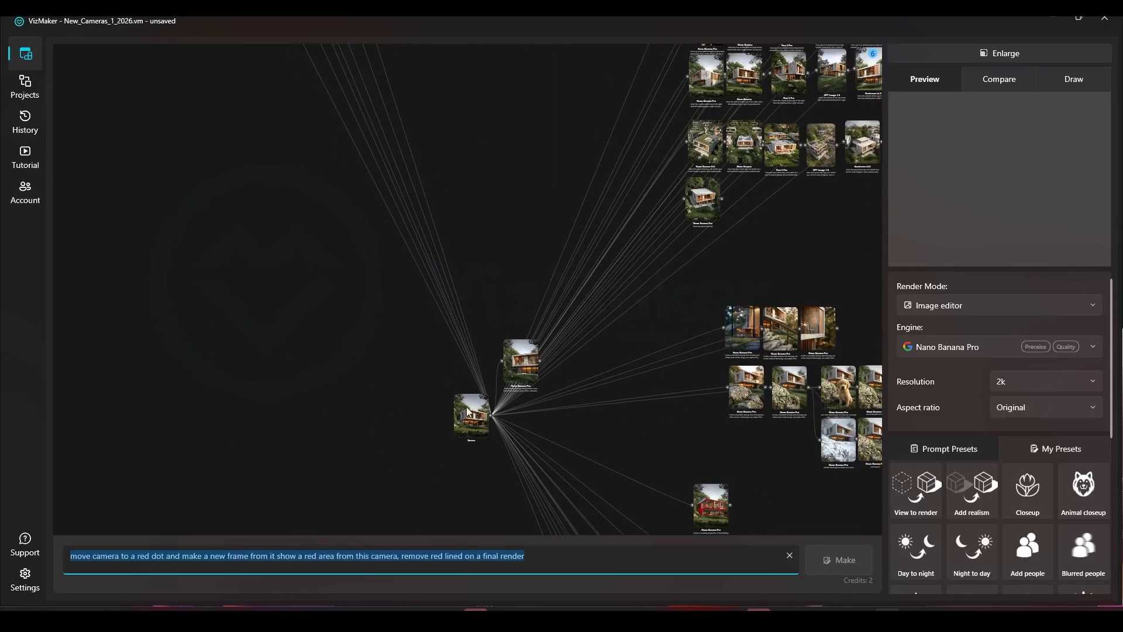
click(468, 412)
click(981, 54)
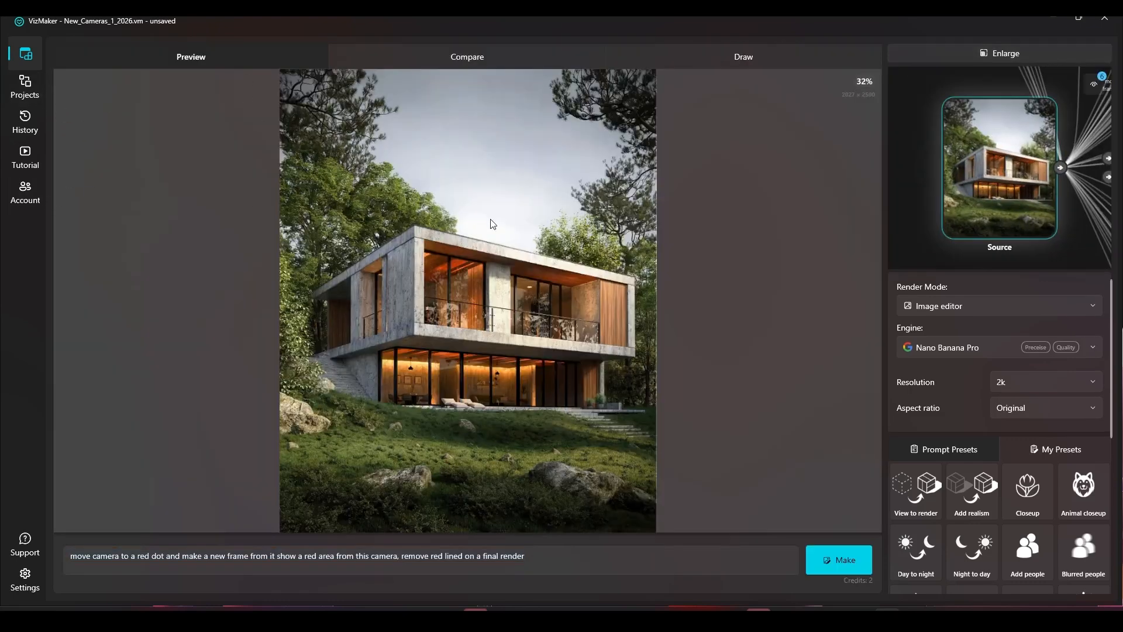
click(760, 58)
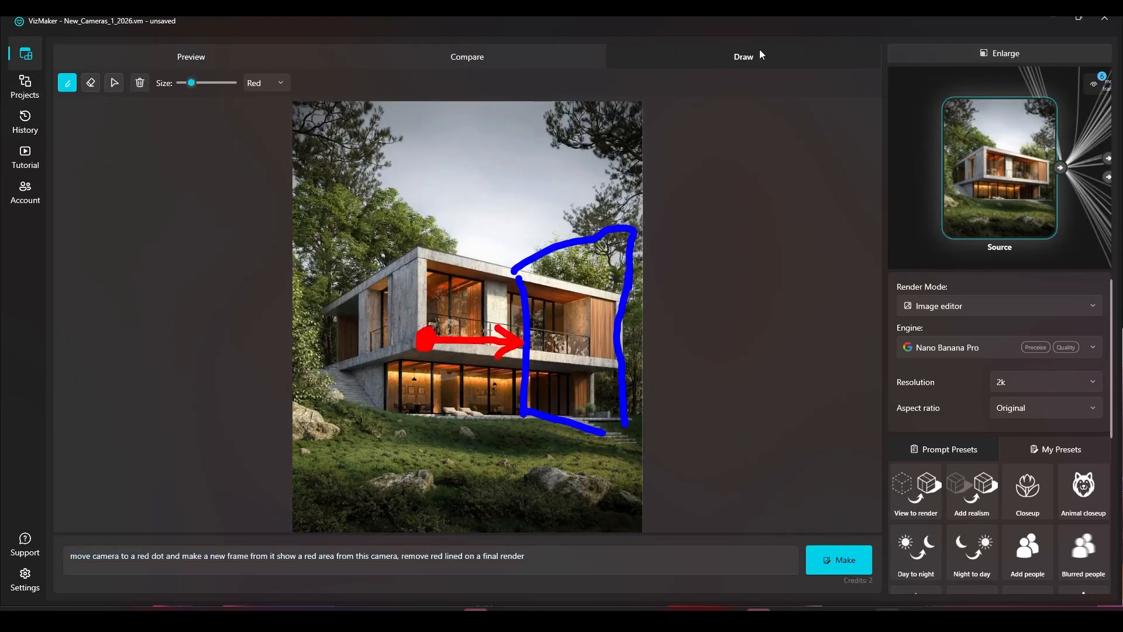
click(139, 83)
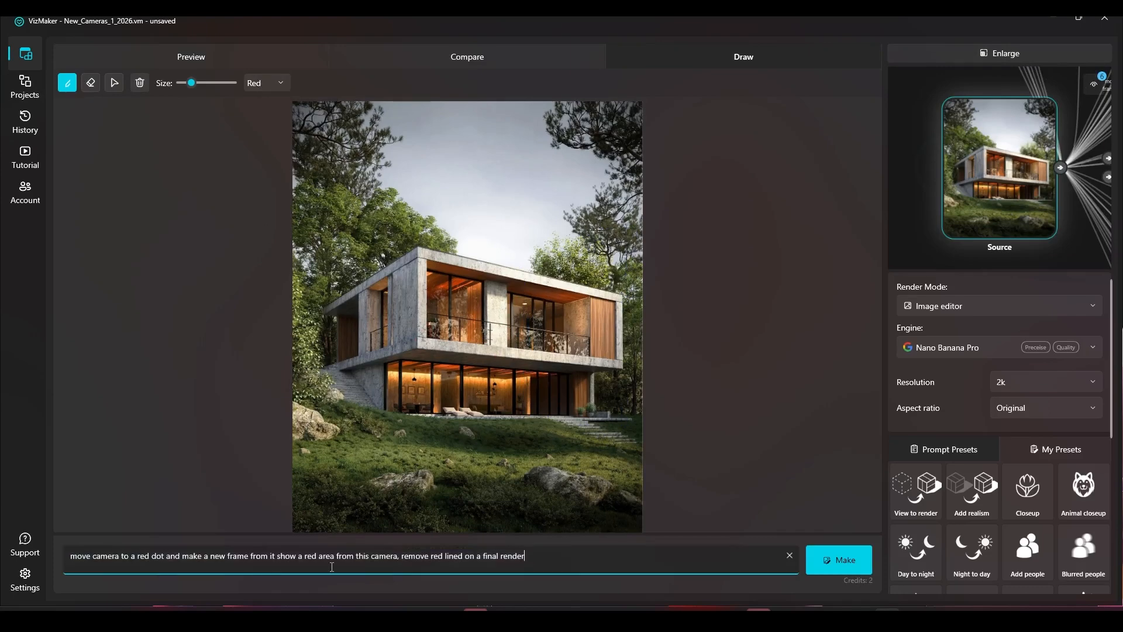
triple_click(102, 558)
key(End)
drag(95, 556, 503, 555)
click(514, 556)
Step: Draw a red dot on the lower-left lawn and a red frame around the house's centre, then generate
drag(346, 470, 351, 483)
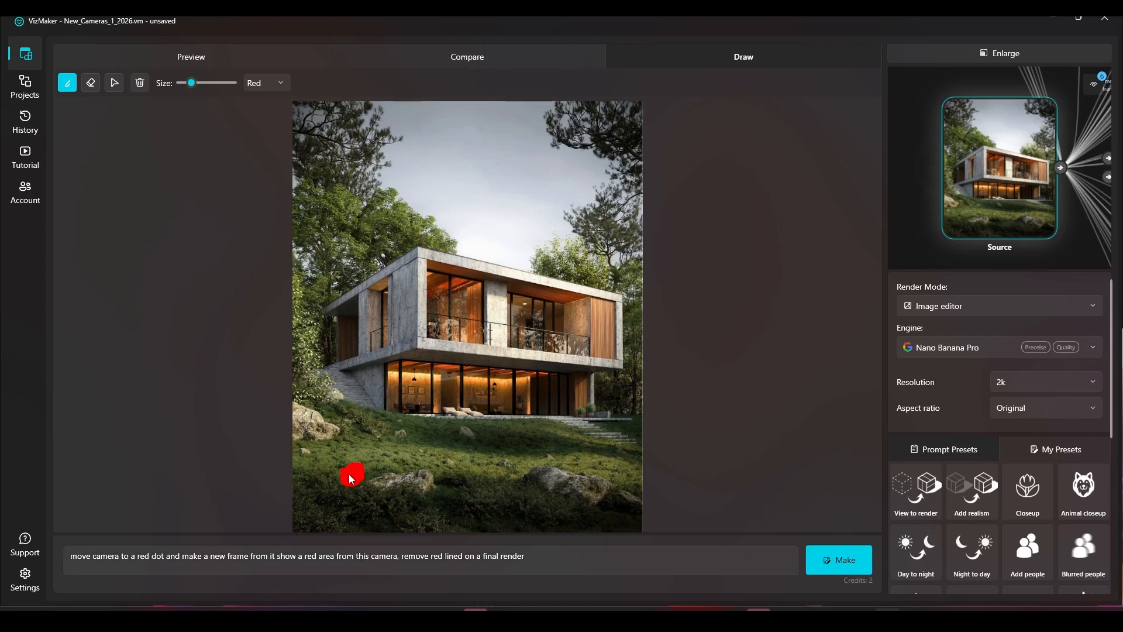
mouse_move(389, 250)
mouse_down()
mouse_move(388, 412)
mouse_move(480, 413)
mouse_up()
drag(517, 268, 417, 248)
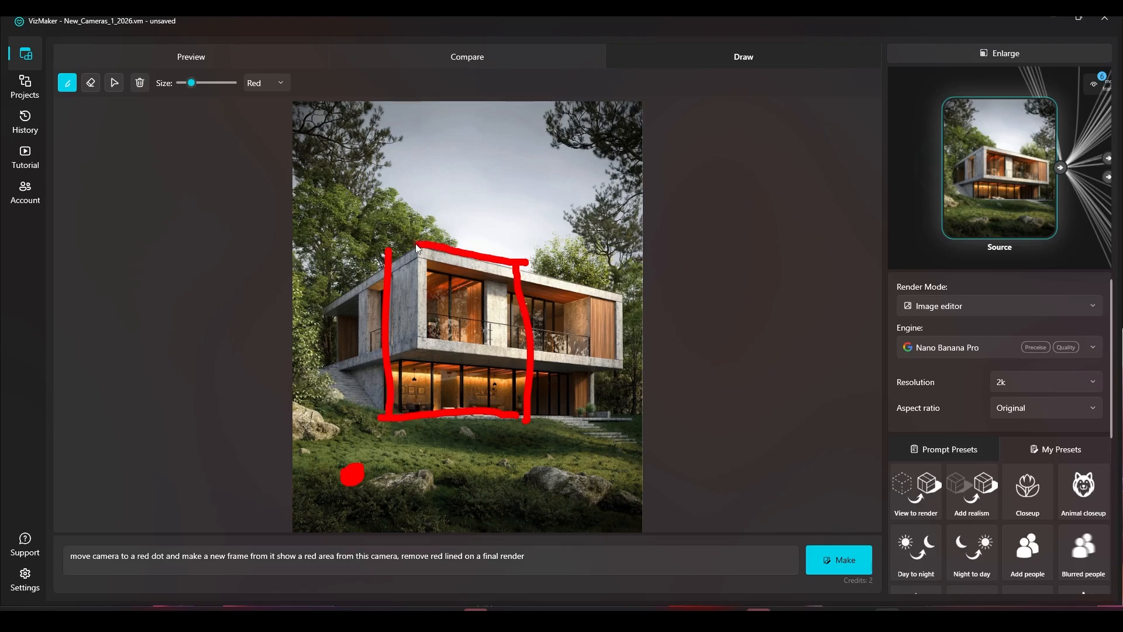
click(853, 565)
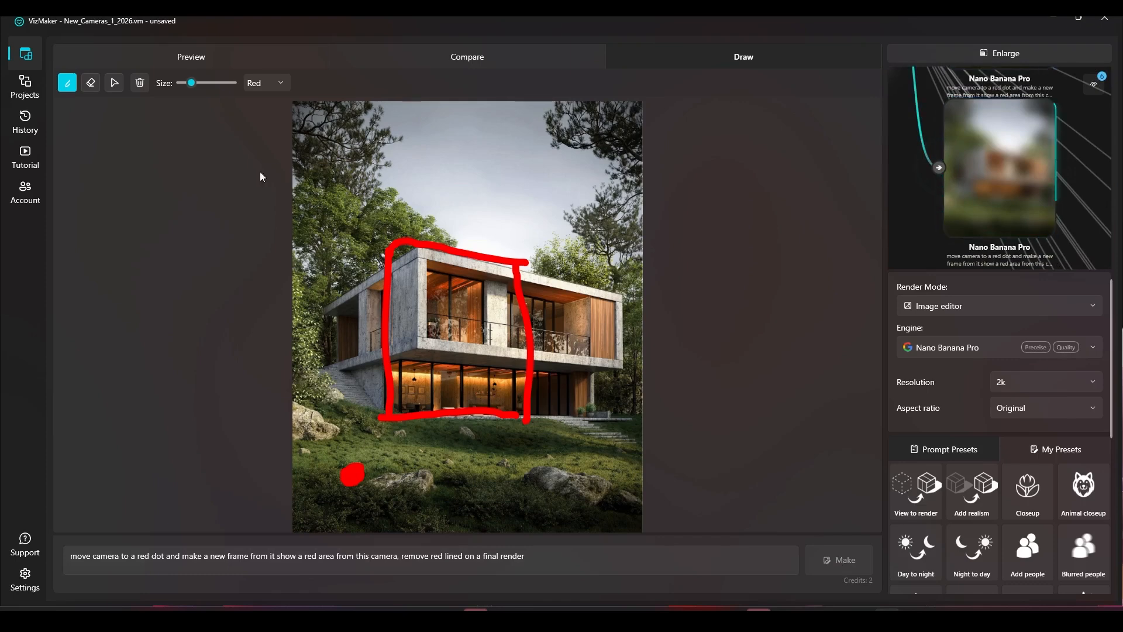
Step: Clear the source markings and rearrange the new result nodes beside the source
click(140, 85)
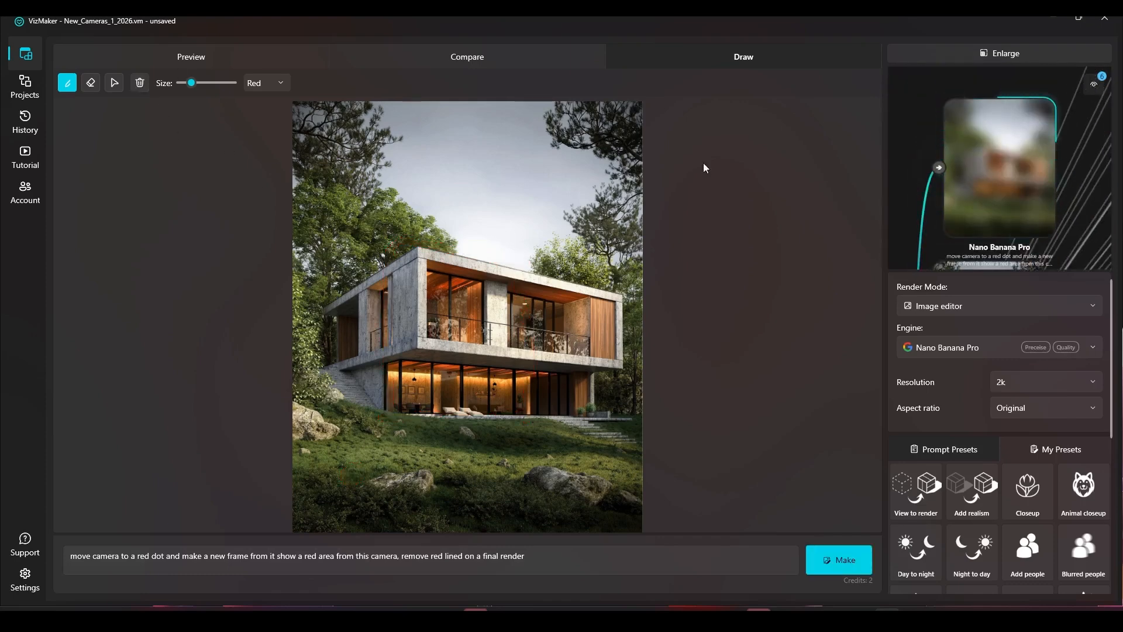
click(988, 53)
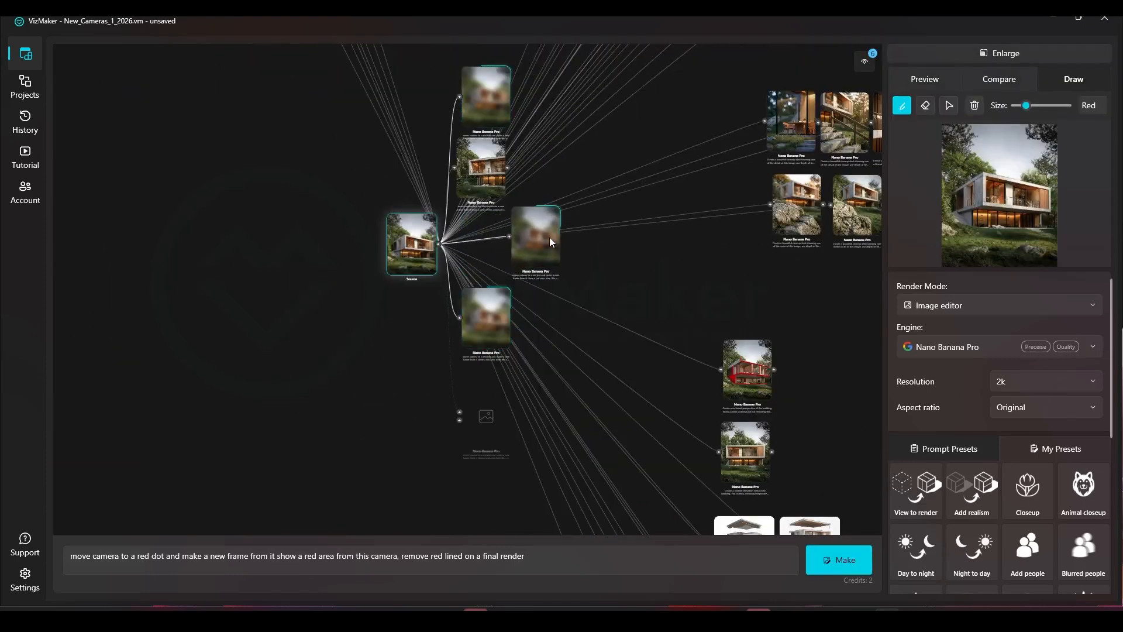
drag(481, 88, 531, 165)
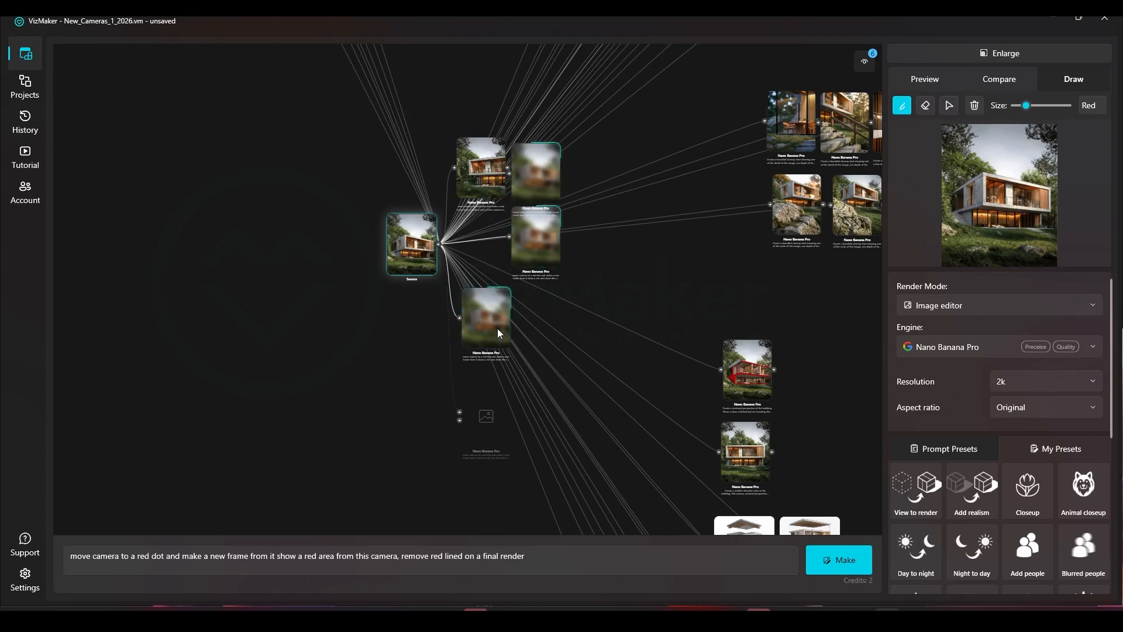
drag(499, 326, 538, 320)
drag(485, 181, 594, 181)
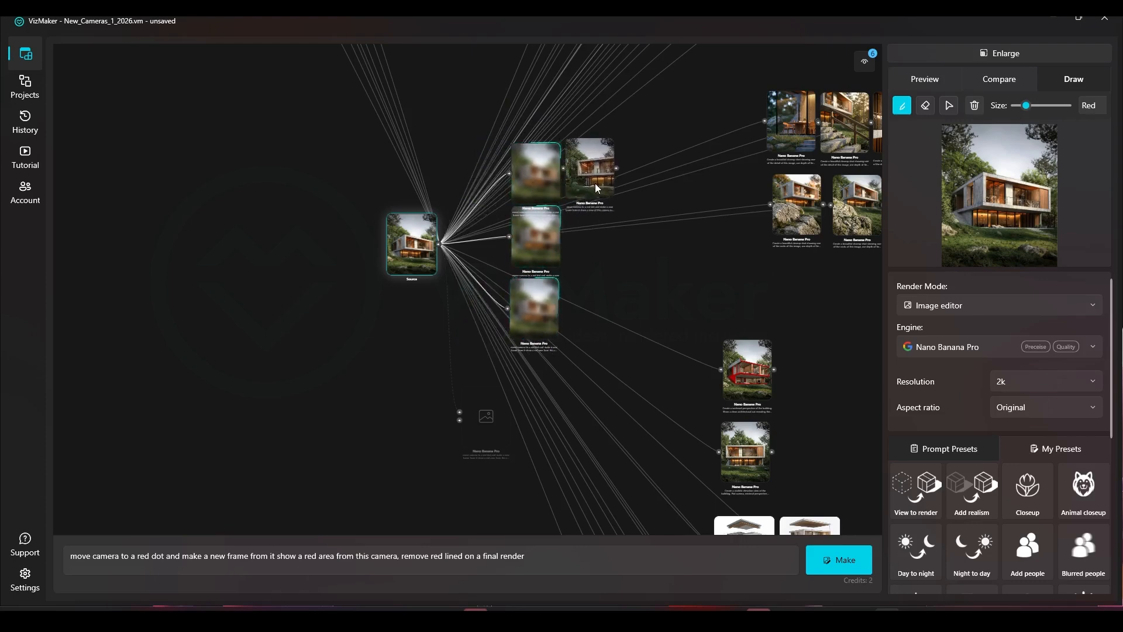
Step: Draw a red dot at the house's right corner and a red frame around its left part, then generate
click(946, 55)
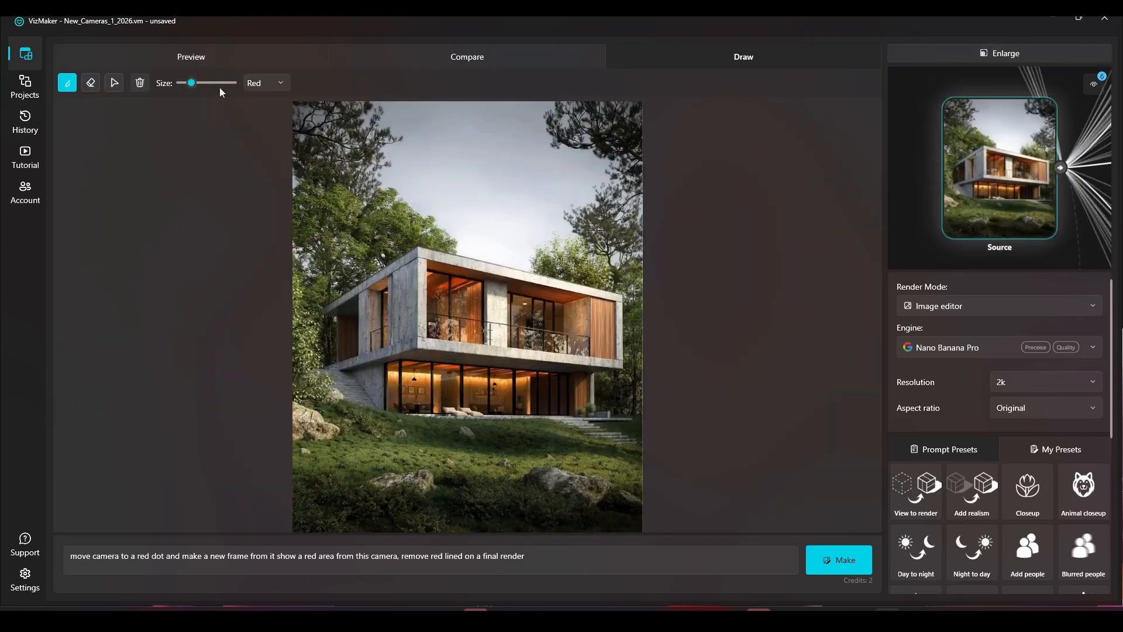
click(113, 85)
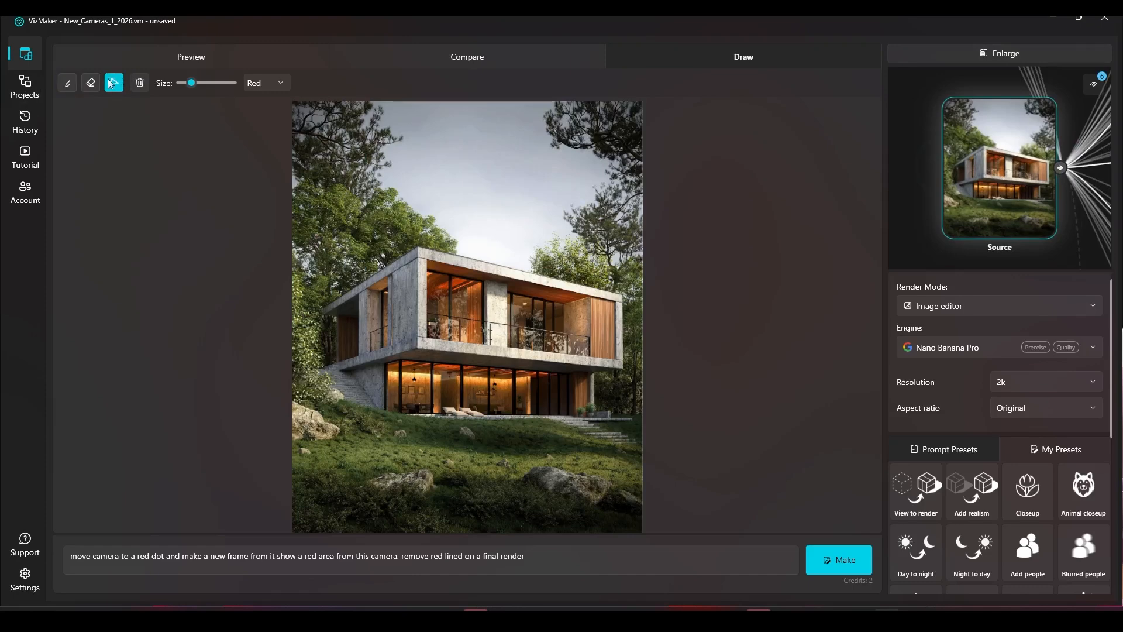
click(63, 87)
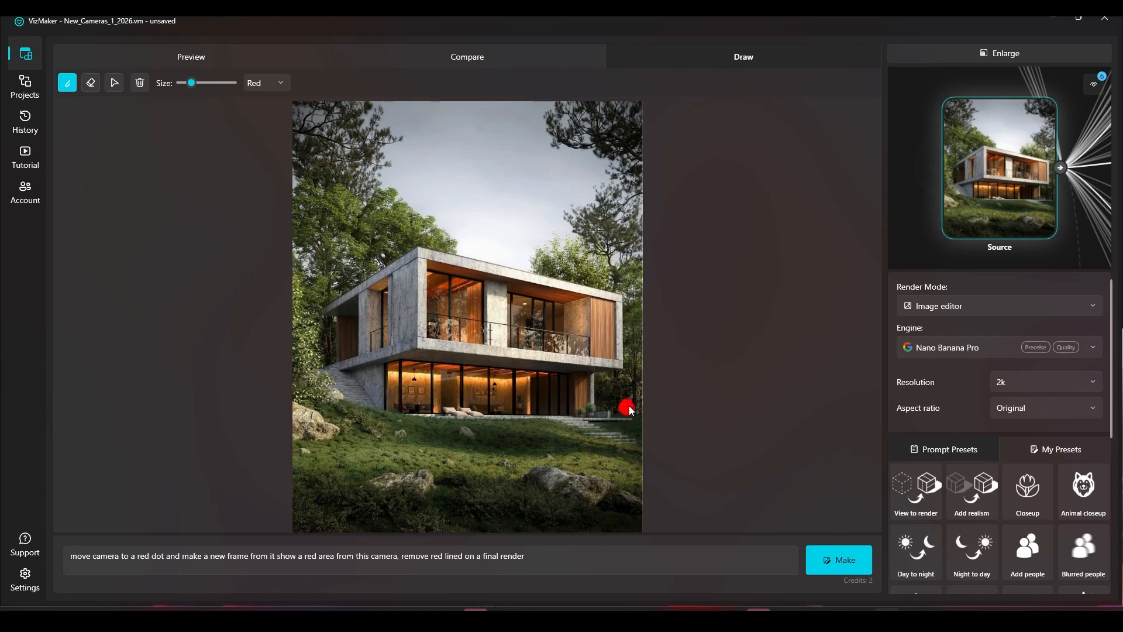
mouse_move(531, 231)
mouse_down()
mouse_move(510, 351)
mouse_move(519, 471)
mouse_move(334, 468)
mouse_move(342, 230)
mouse_move(475, 212)
mouse_move(528, 227)
mouse_up()
click(845, 560)
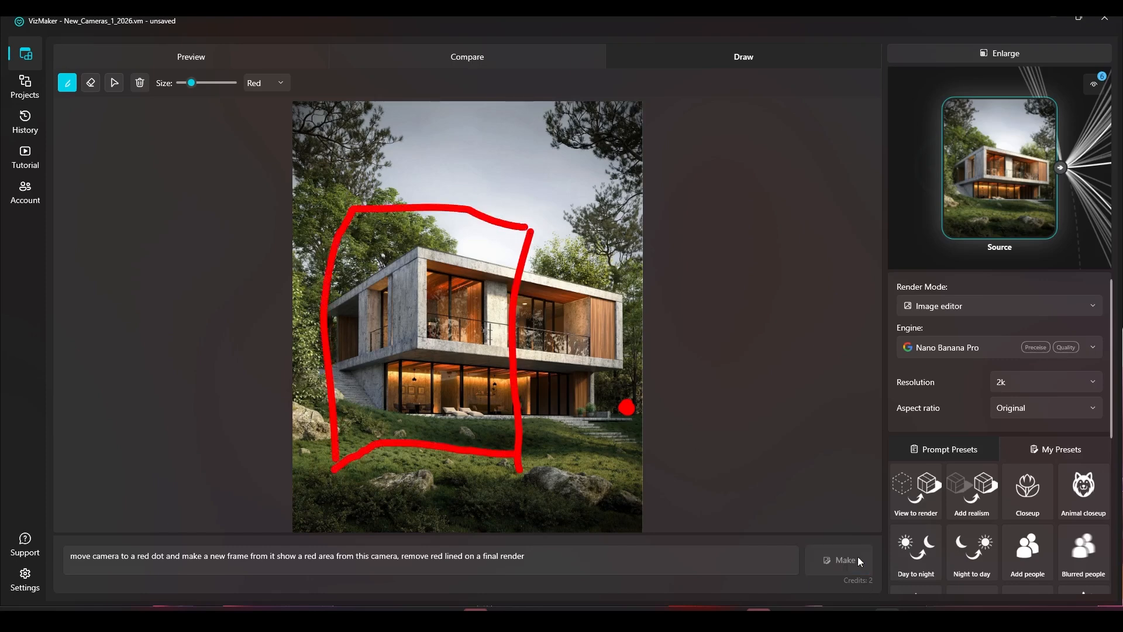
click(842, 567)
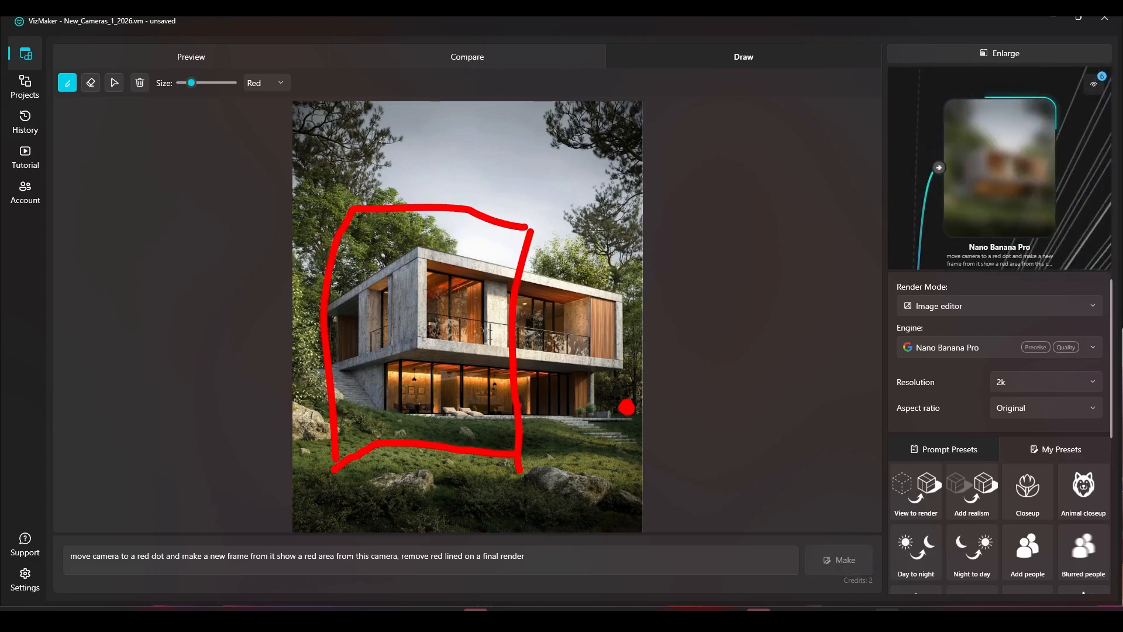
Step: Clear the markings, draw a red dot on the front lawn and a red frame around the house, then generate
click(978, 50)
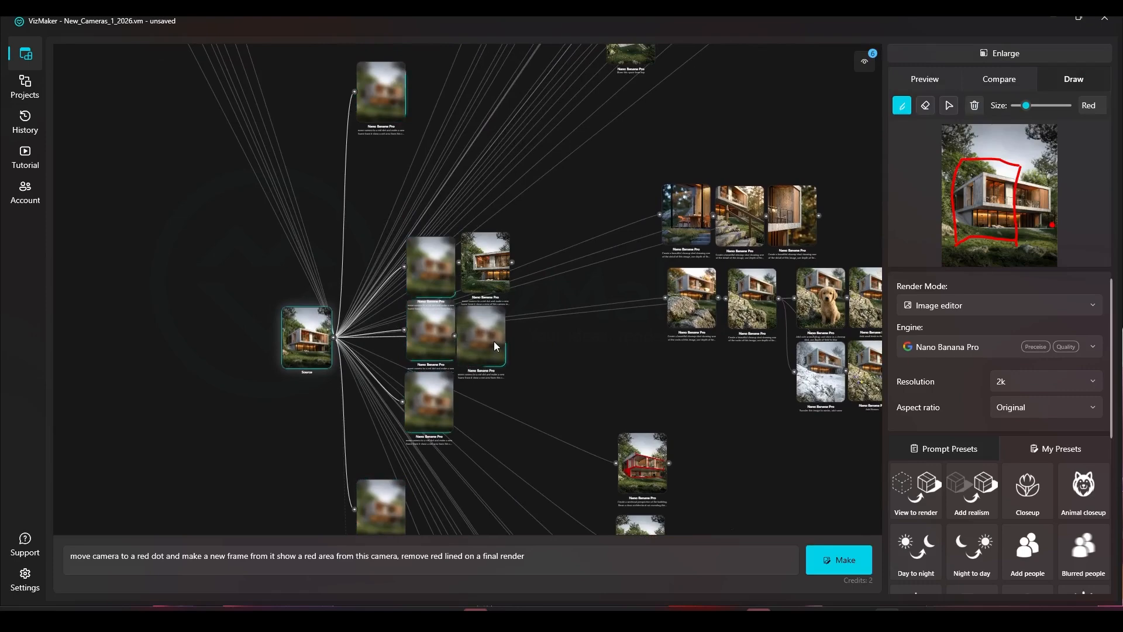
drag(500, 275, 560, 276)
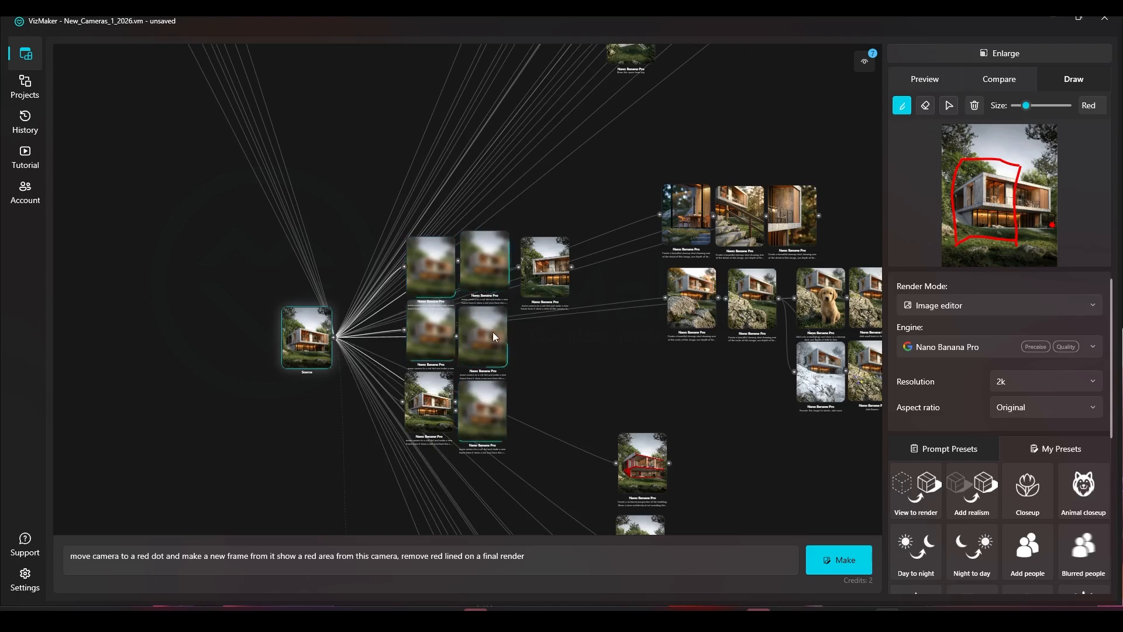
click(1040, 58)
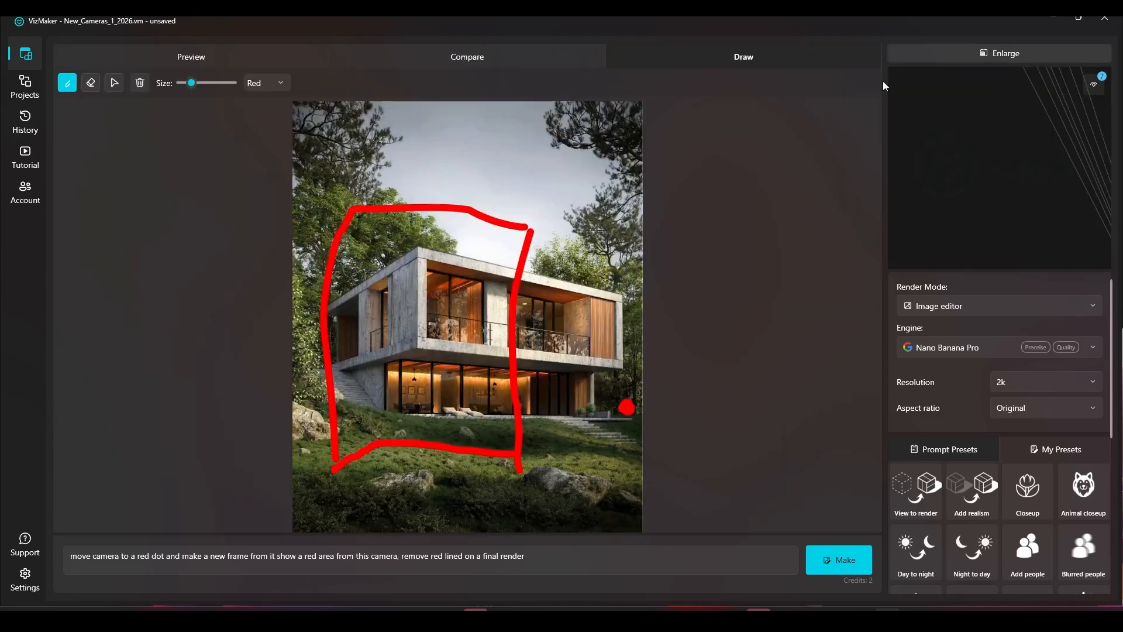
click(139, 88)
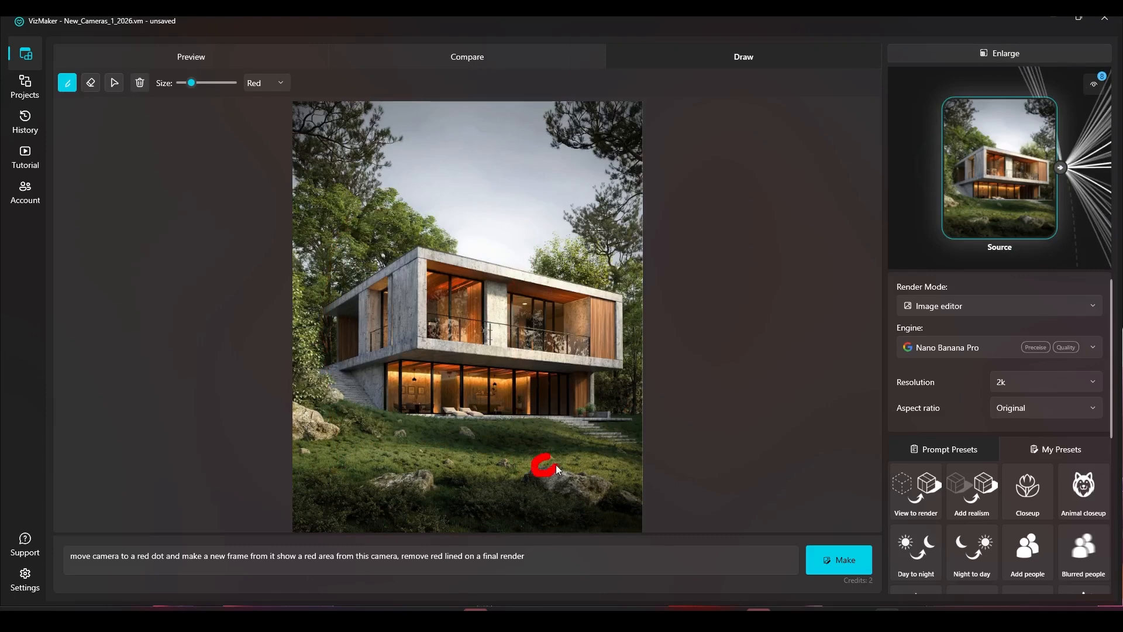
mouse_move(582, 223)
mouse_down()
mouse_move(594, 437)
mouse_move(440, 446)
mouse_move(394, 327)
mouse_move(399, 206)
mouse_move(545, 222)
mouse_up()
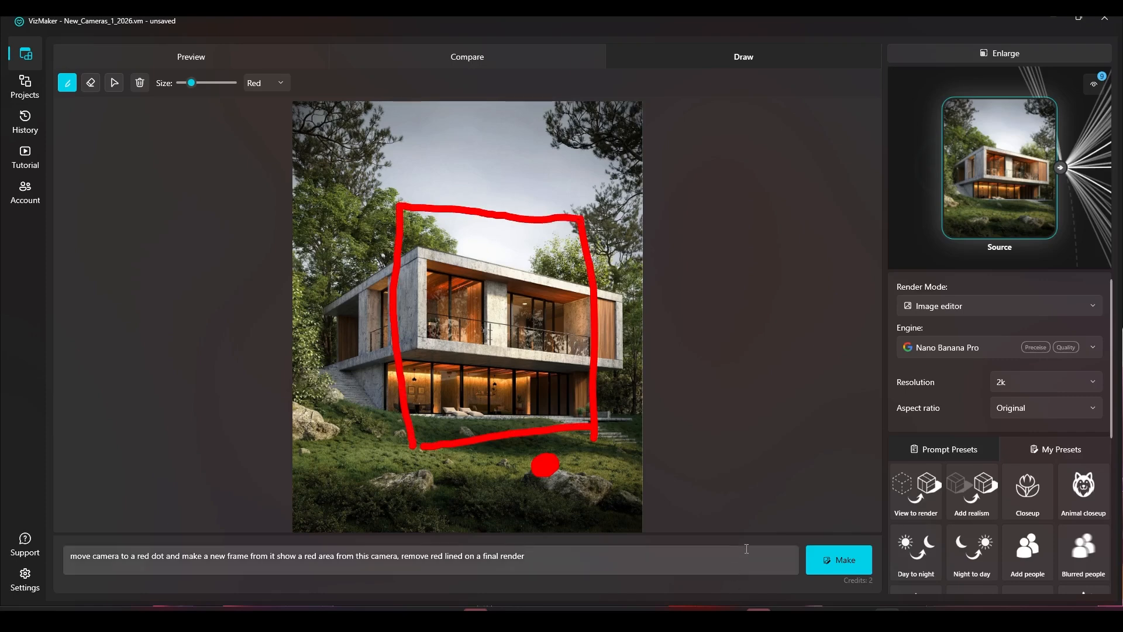
click(839, 560)
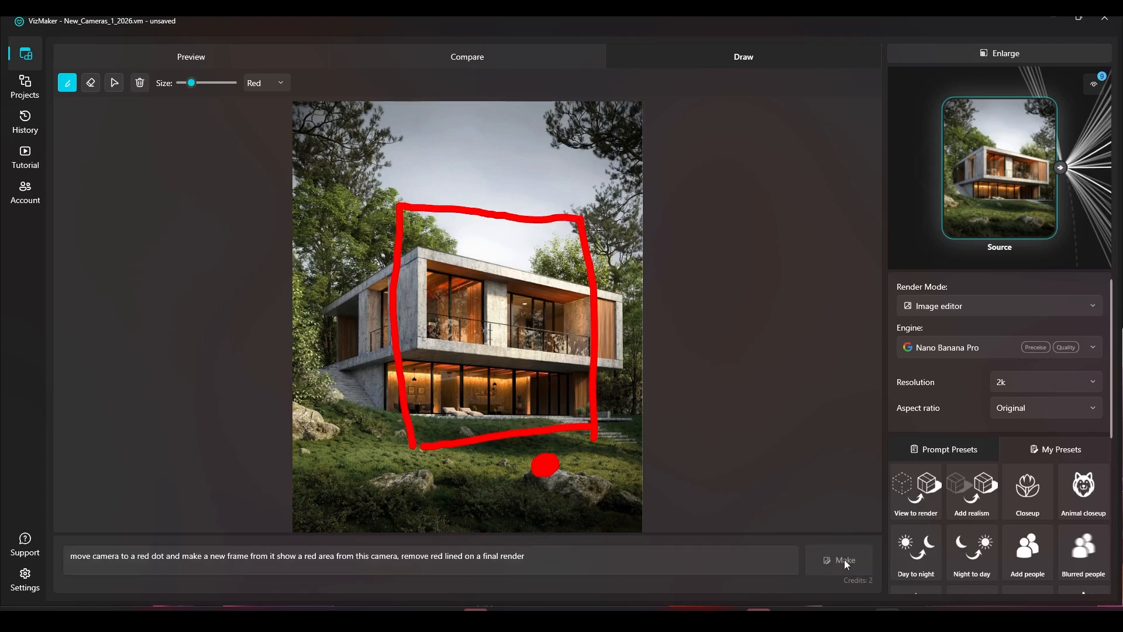
Step: Rearrange the pending result nodes in the graph
click(977, 52)
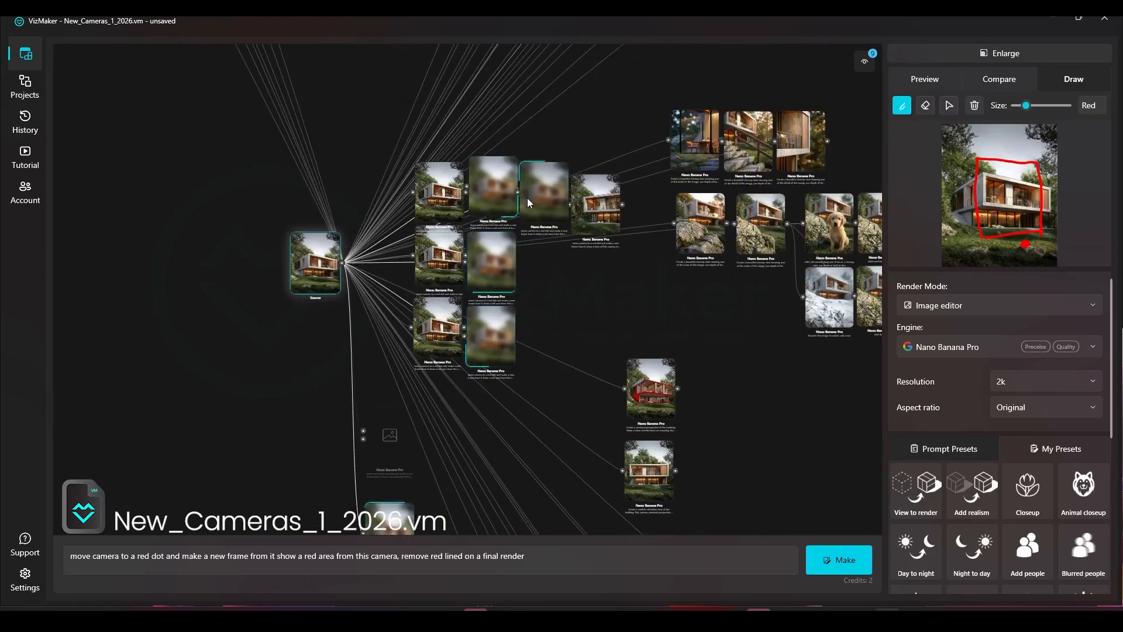
drag(377, 531, 531, 261)
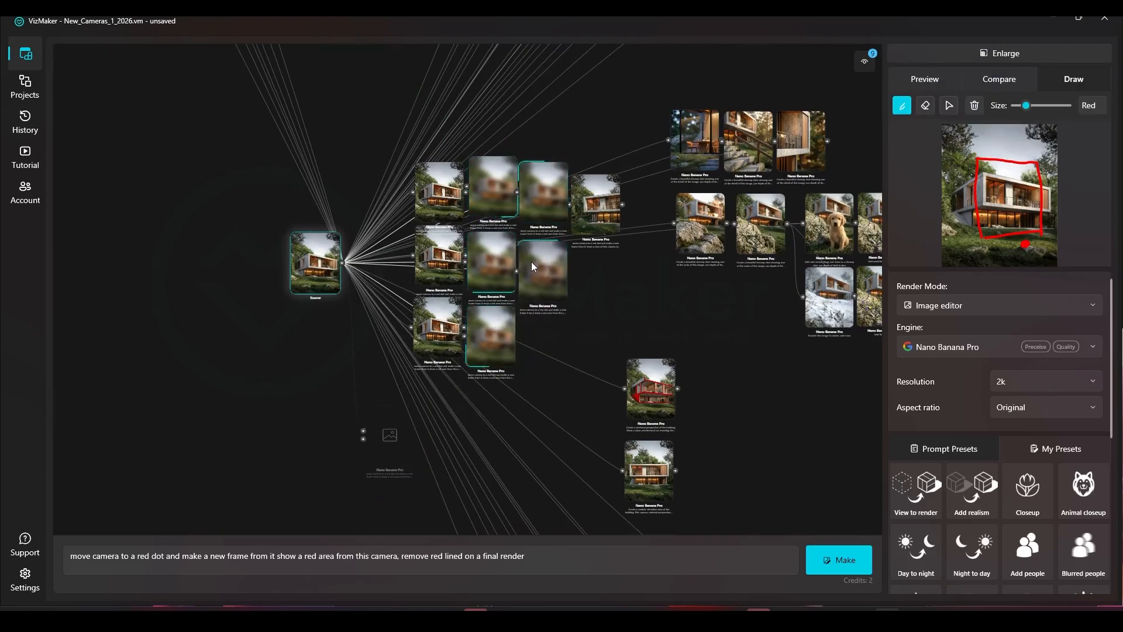
drag(595, 220, 596, 242)
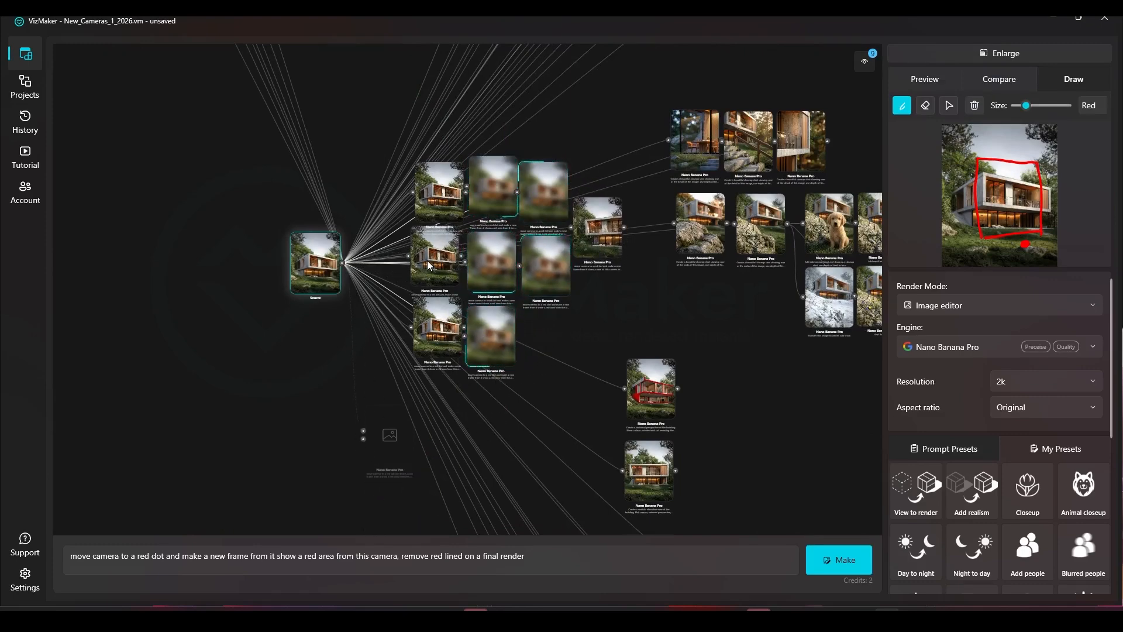
Step: Zoom in and preview the newly generated camera views one by one
scroll(433, 259, up, 5)
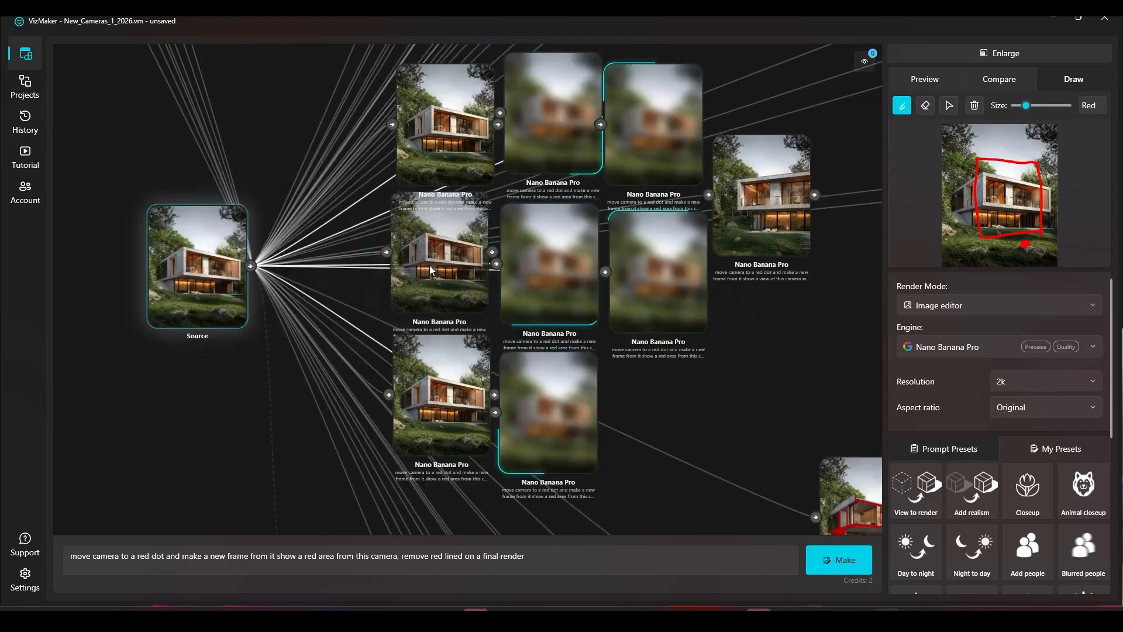
click(429, 265)
click(467, 110)
click(470, 262)
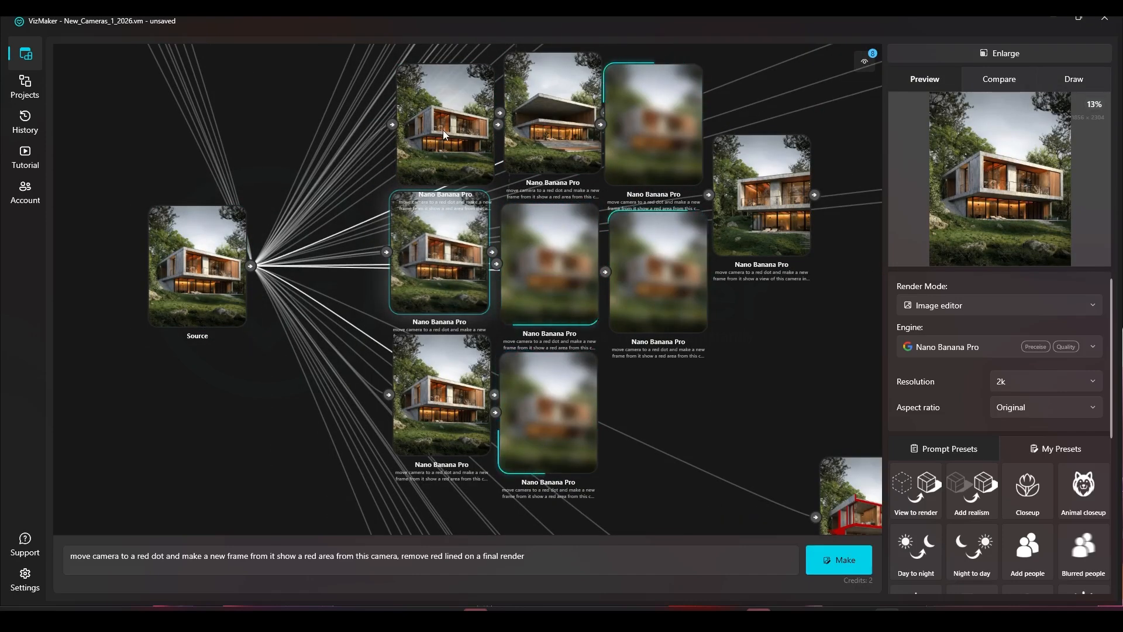
click(539, 129)
scroll(546, 162, up, 5)
scroll(527, 283, down, 3)
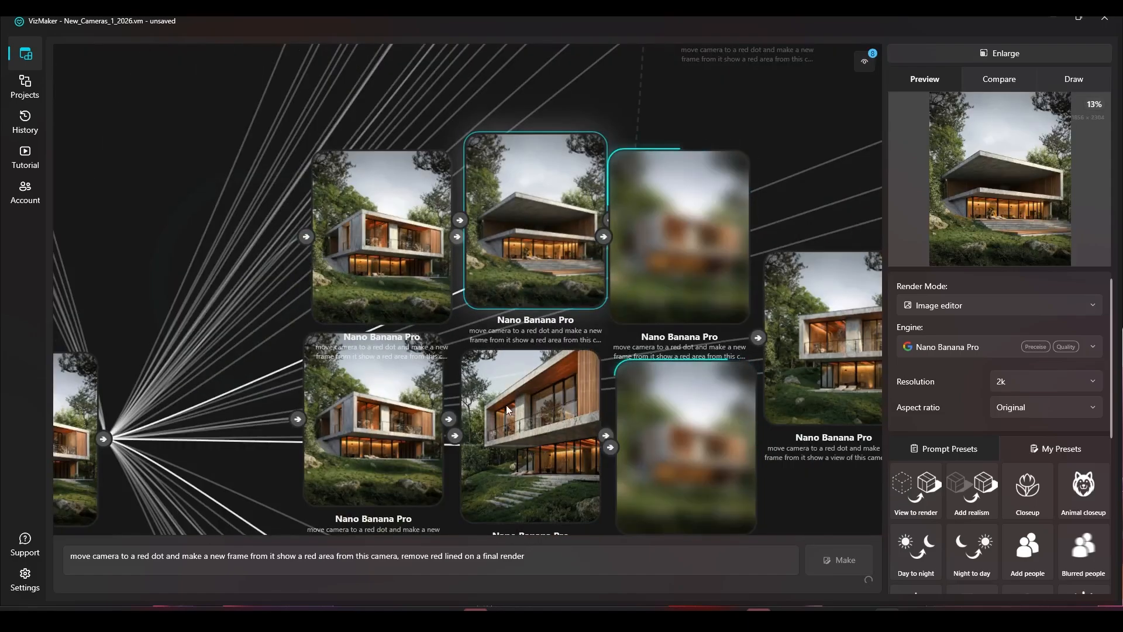
scroll(500, 197, down, 2)
scroll(507, 384, up, 6)
scroll(554, 128, down, 4)
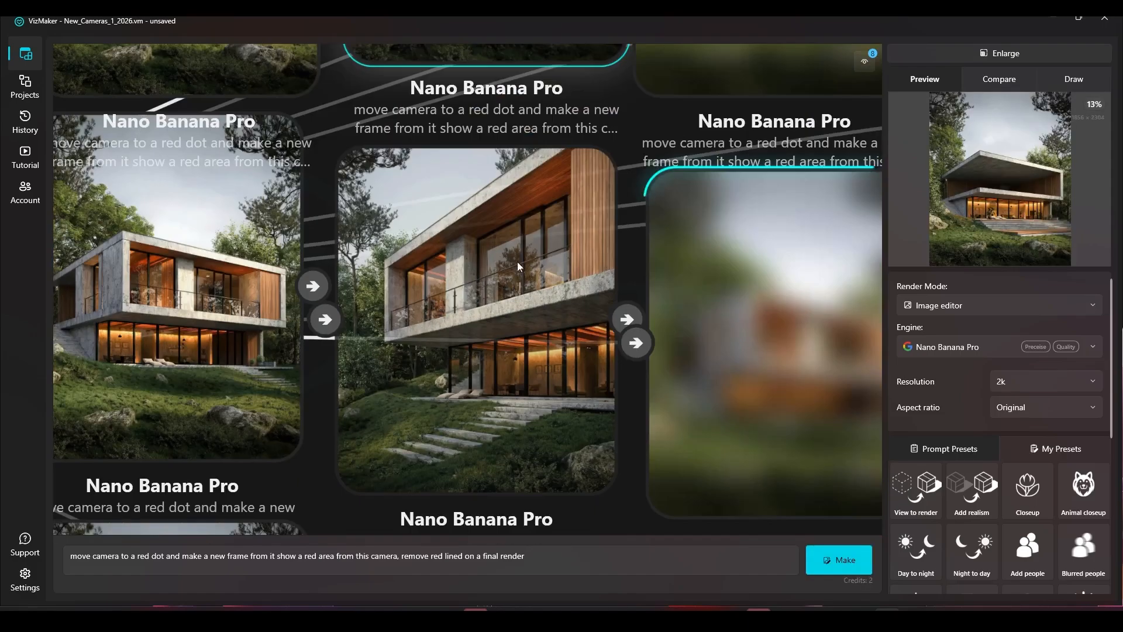
scroll(497, 292, down, 2)
click(430, 329)
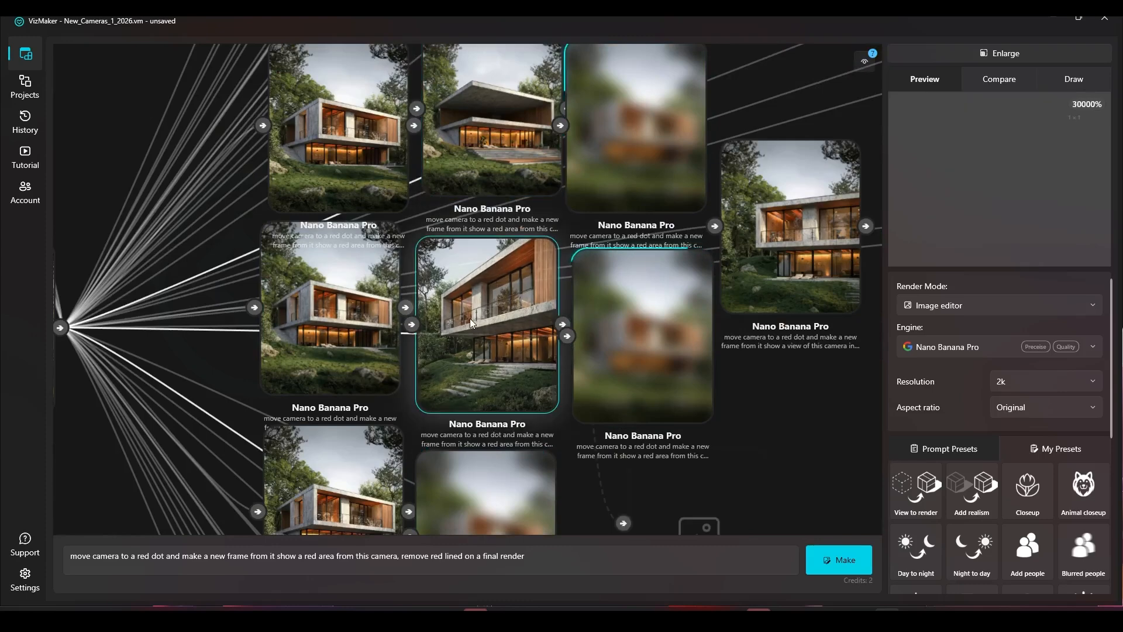
key(ctrl+Return)
click(378, 278)
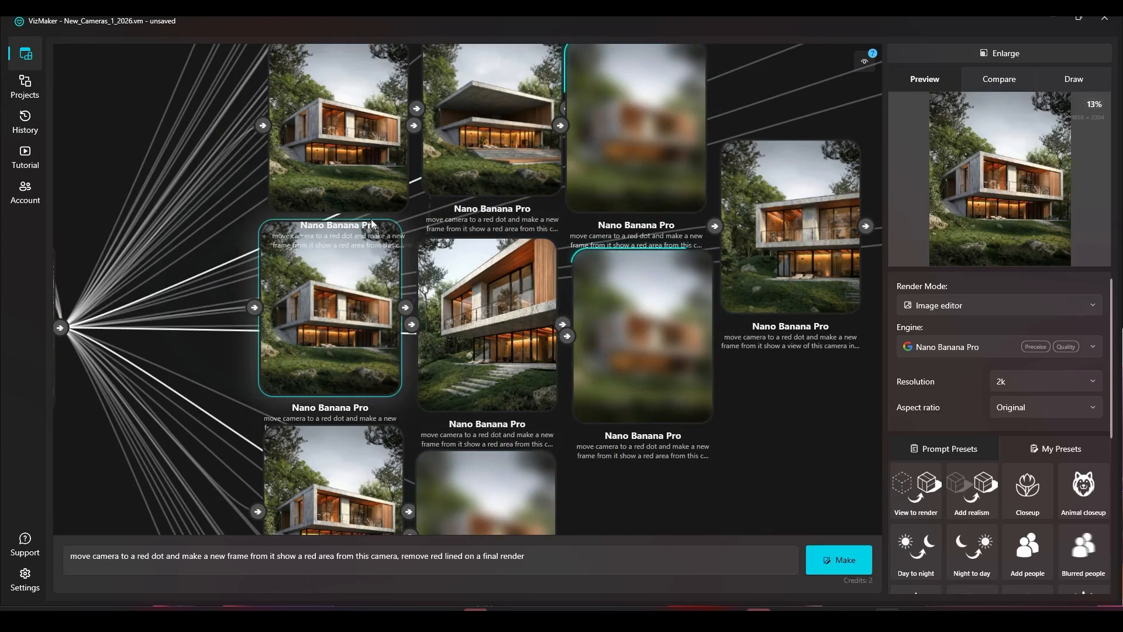
Step: Delete several unwanted camera-view results from the node graph
key(Delete)
click(361, 135)
key(Delete)
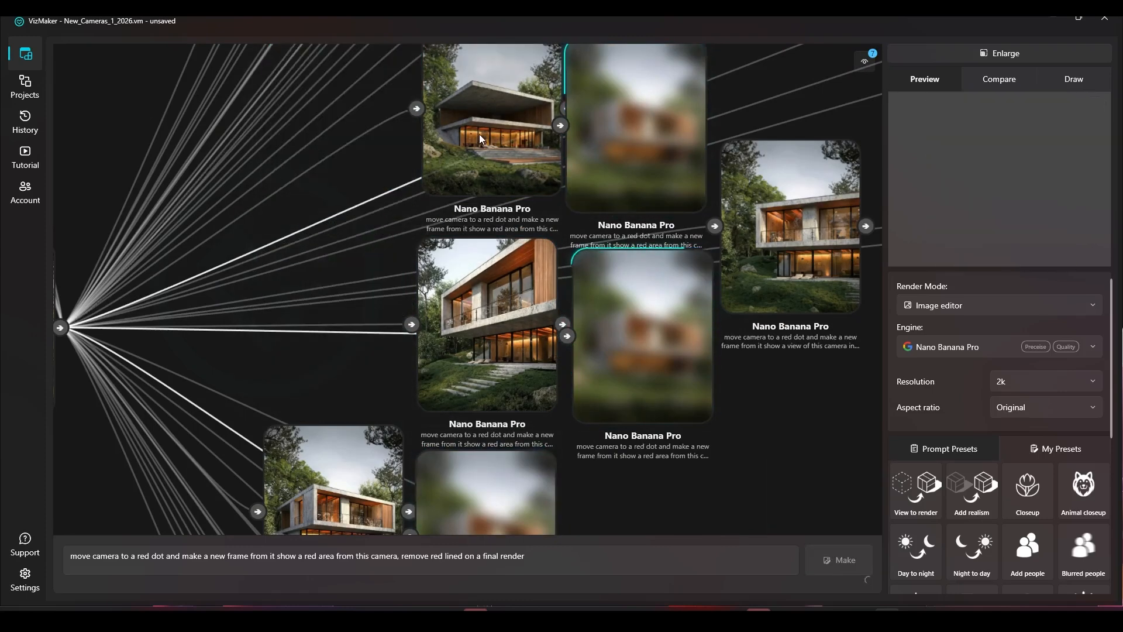
click(479, 134)
drag(368, 378, 348, 314)
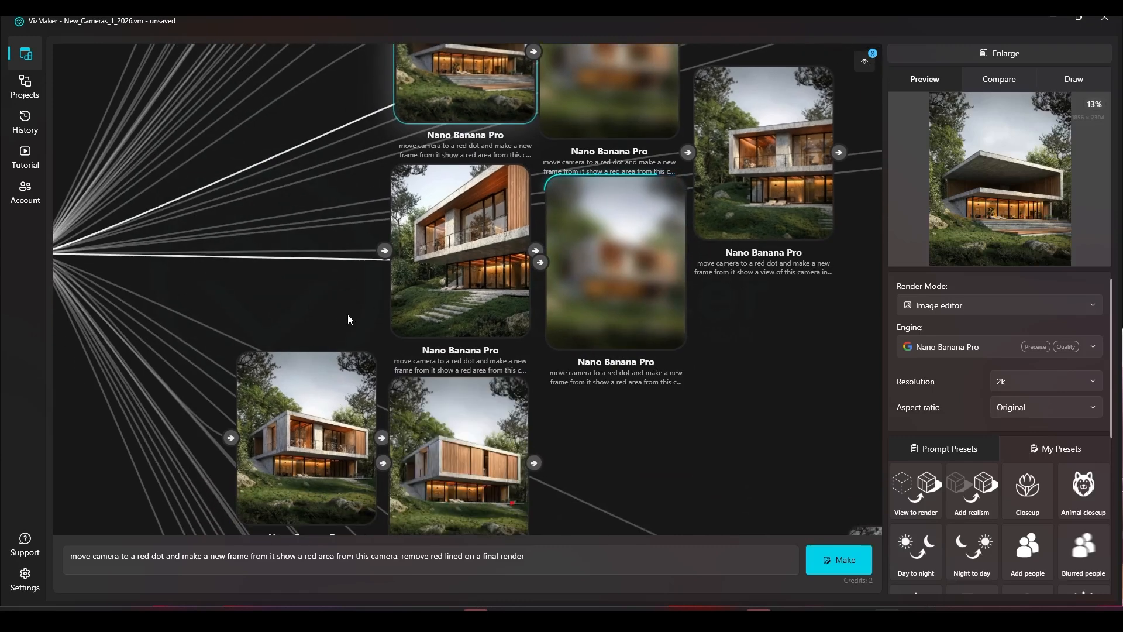
scroll(347, 314, down, 3)
click(361, 261)
click(340, 350)
key(Delete)
drag(379, 305, 298, 229)
drag(422, 364, 365, 315)
key(Delete)
Step: Rearrange the remaining result nodes closer around the source image
drag(511, 140, 382, 111)
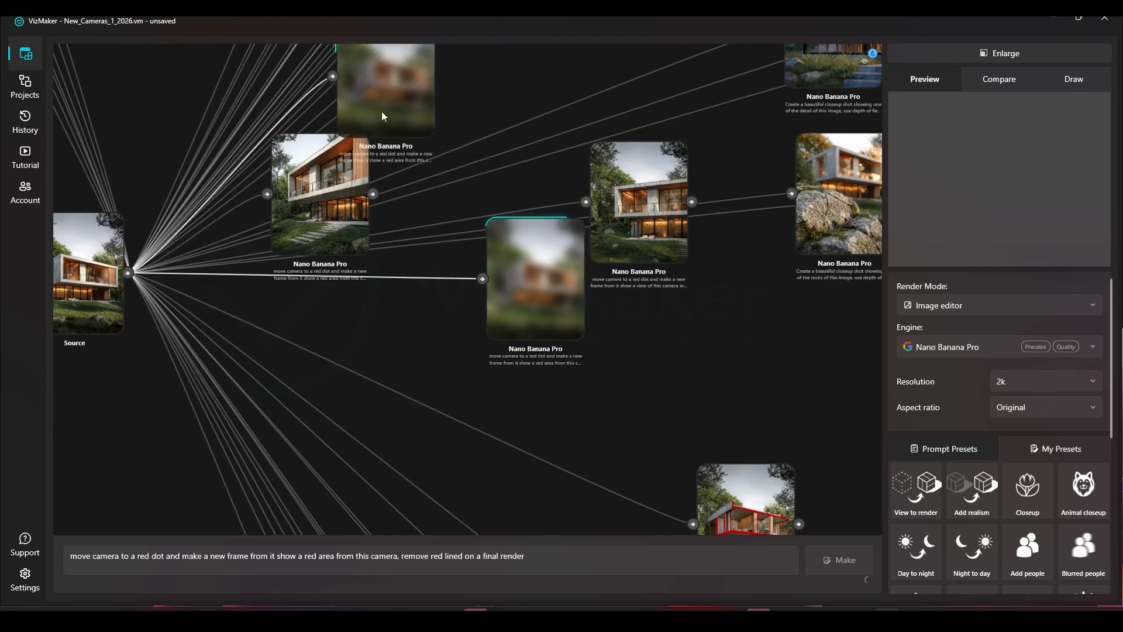
drag(489, 261, 276, 336)
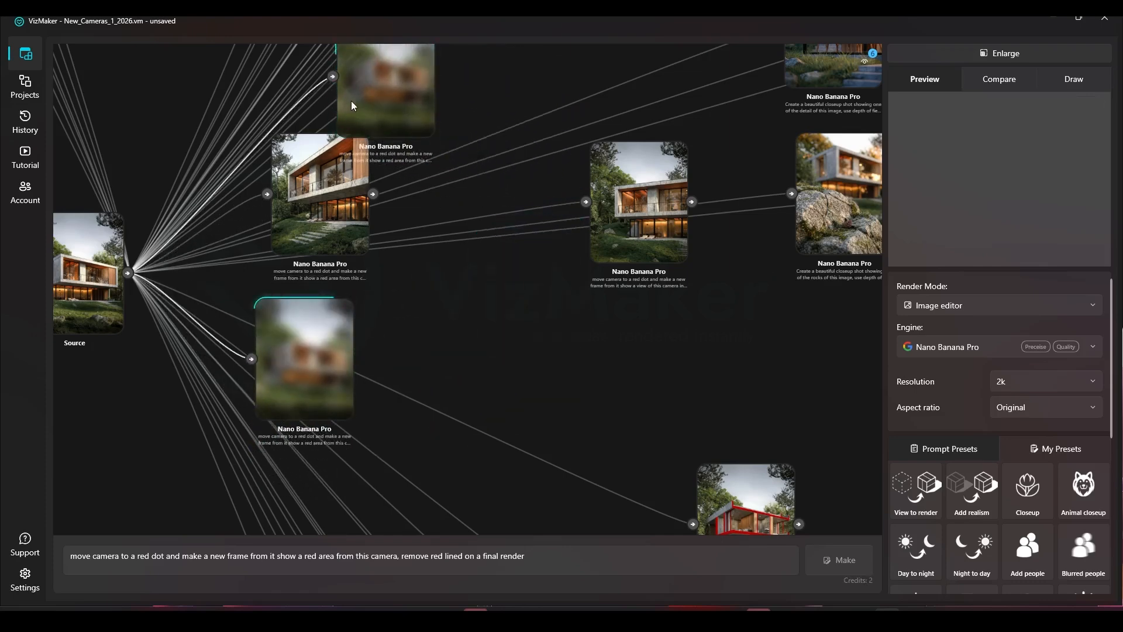
drag(351, 101, 321, 86)
drag(294, 198, 287, 218)
drag(655, 199, 438, 201)
drag(468, 117, 535, 201)
drag(425, 182, 382, 156)
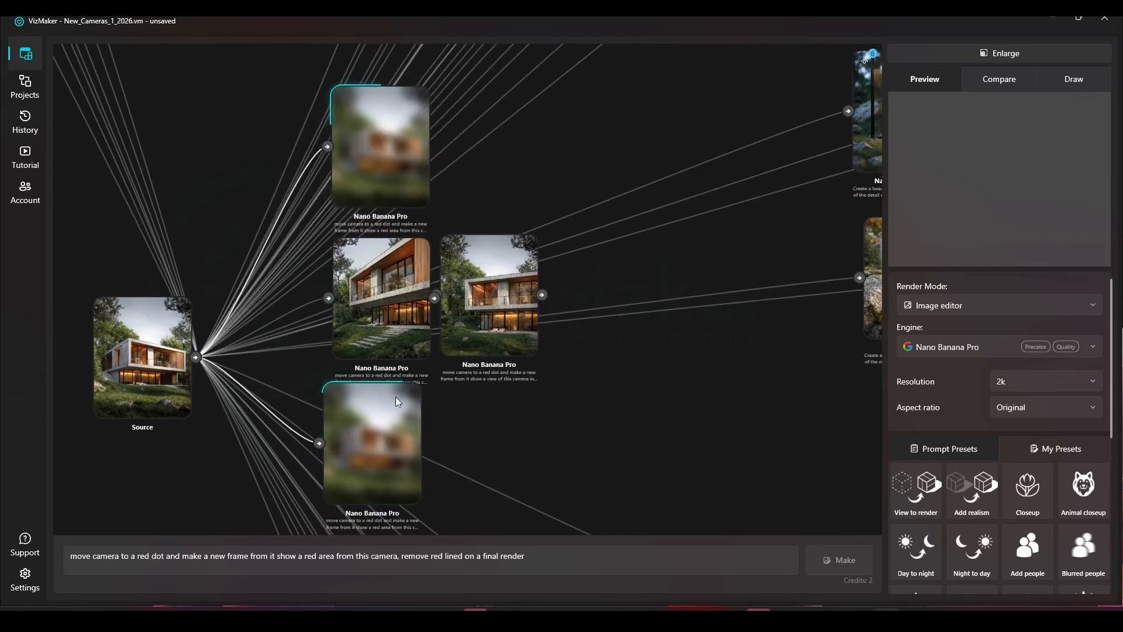
click(142, 357)
drag(304, 254, 421, 411)
scroll(393, 253, down, 5)
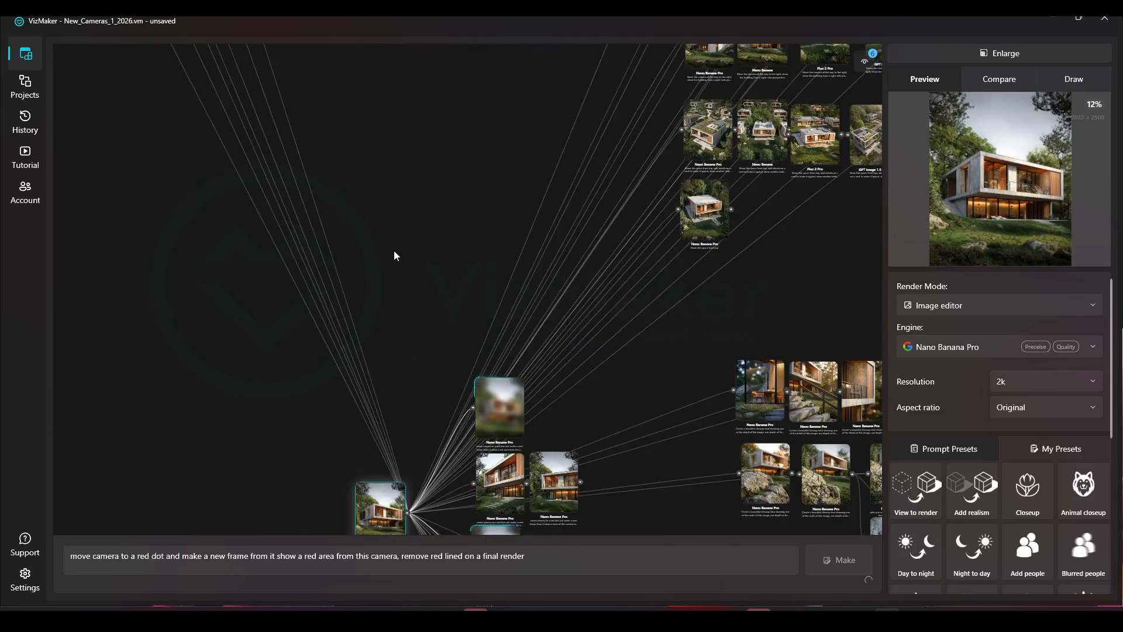
Step: Copy the prompt "move camera back 10m and make a camera setting to 120mm" from an earlier result node
drag(393, 254, 363, 418)
scroll(498, 343, up, 3)
scroll(364, 262, up, 4)
scroll(364, 262, down, 3)
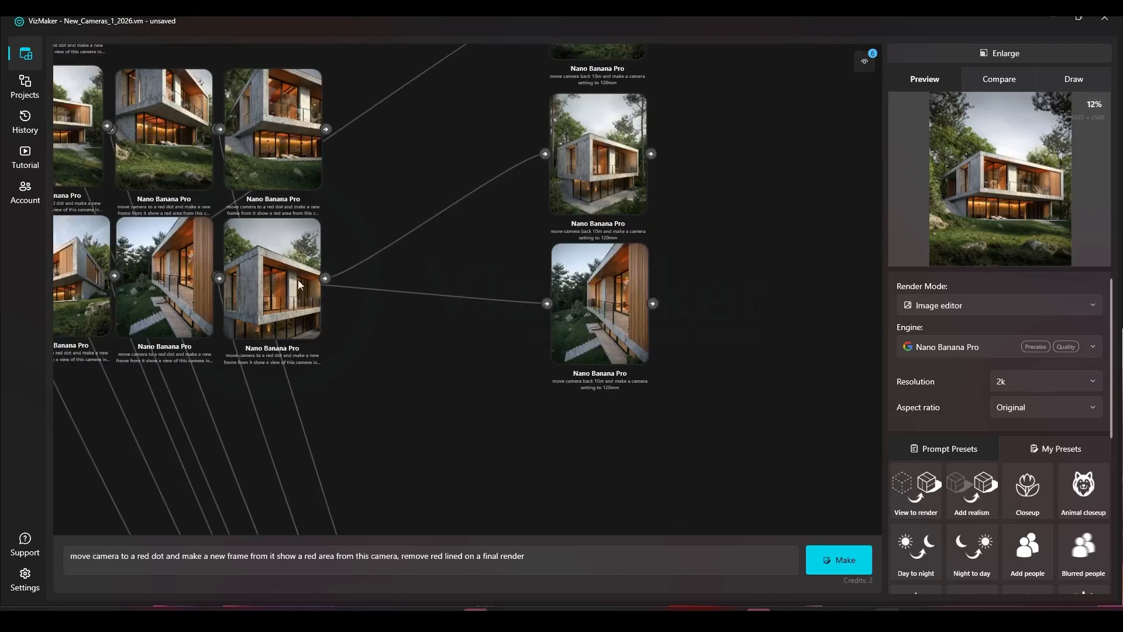
drag(591, 152, 447, 265)
click(455, 199)
drag(297, 555, 2, 563)
key(ctrl+c)
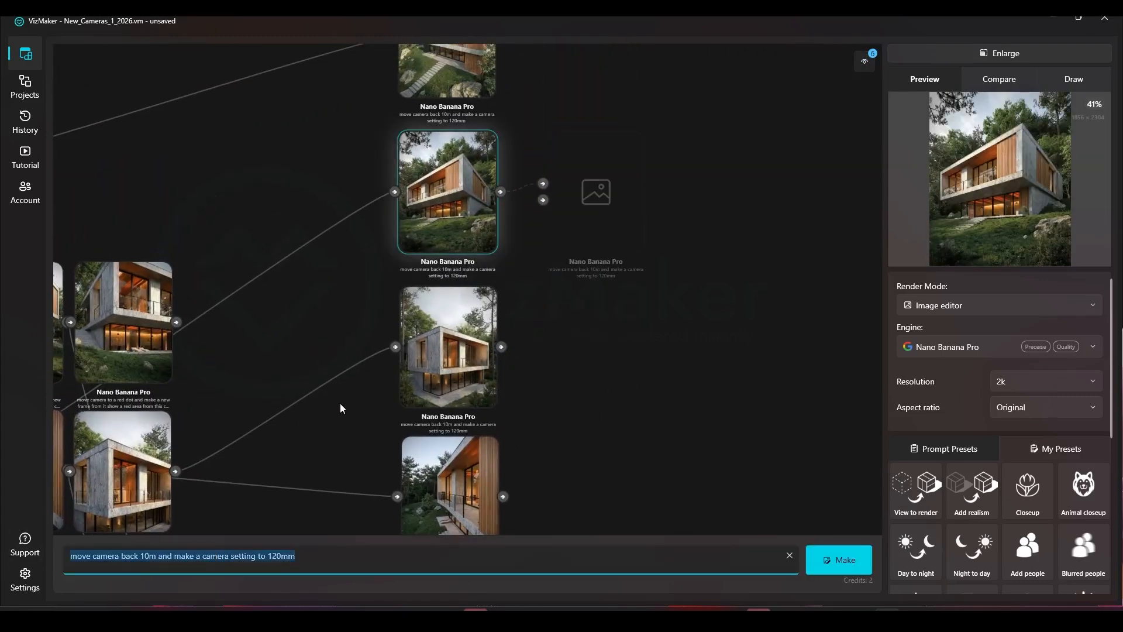
Step: Select a red-dot camera view result, paste the pull-back 120mm prompt, and generate
scroll(352, 405, down, 5)
scroll(514, 280, up, 5)
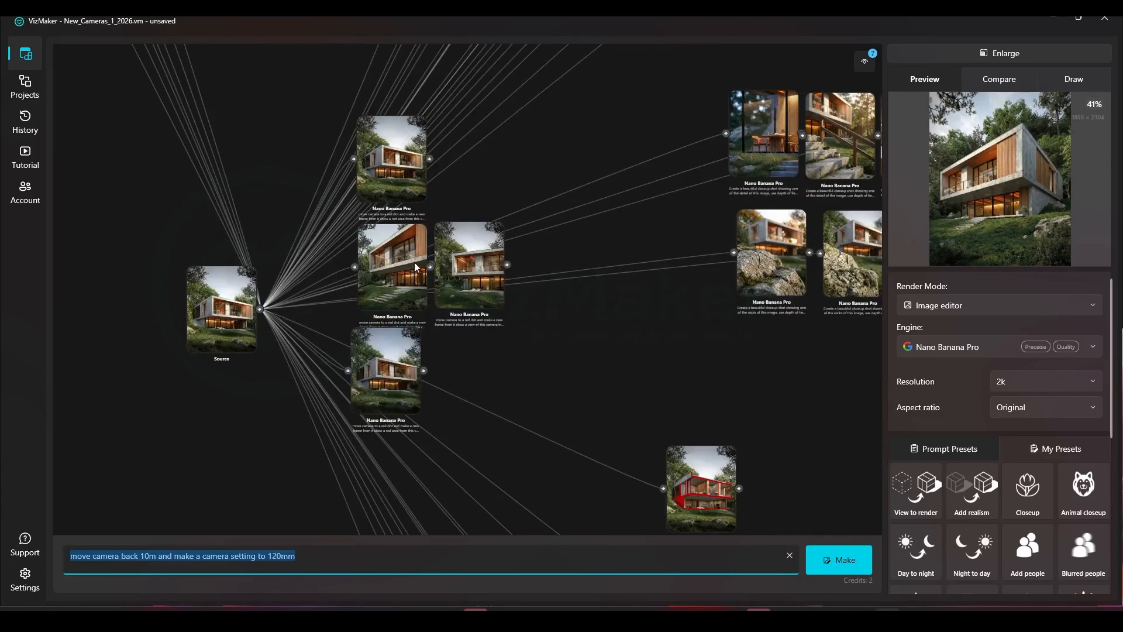
scroll(415, 258, up, 5)
click(336, 349)
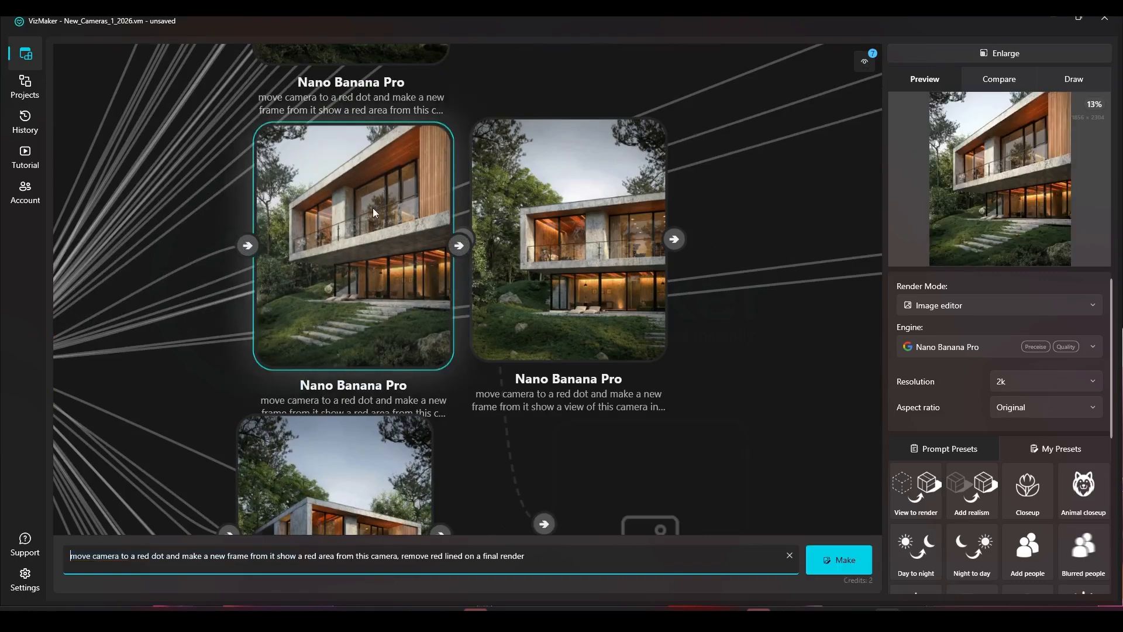
key(ctrl+a)
key(ctrl+v)
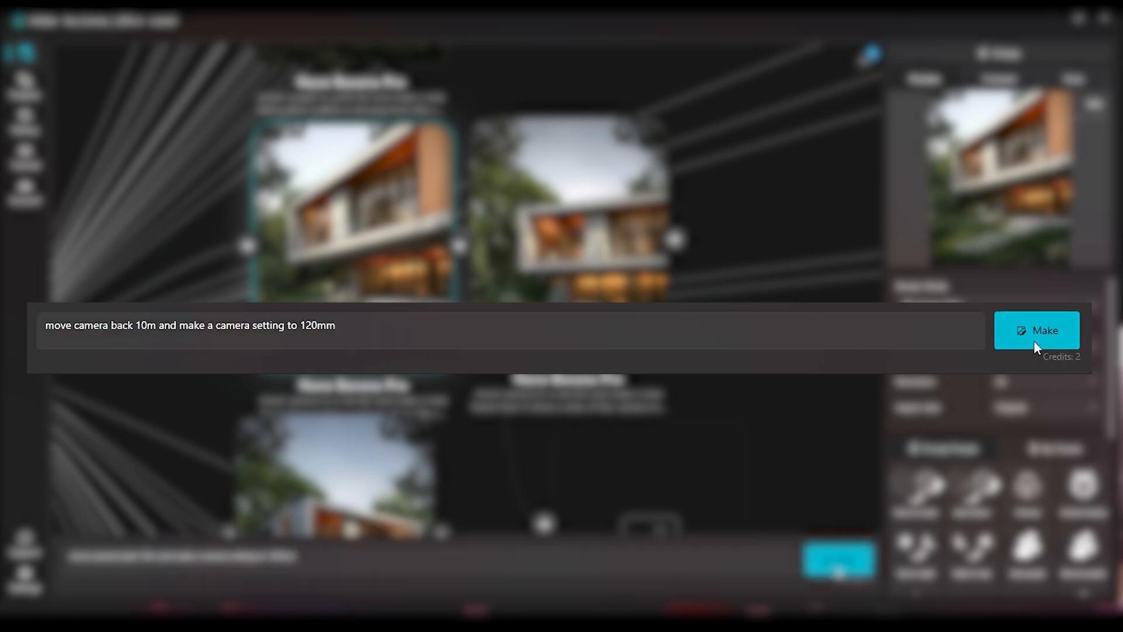
click(853, 560)
Step: Select another camera view result, paste the same pull-back 120mm prompt, and generate
drag(470, 331, 430, 173)
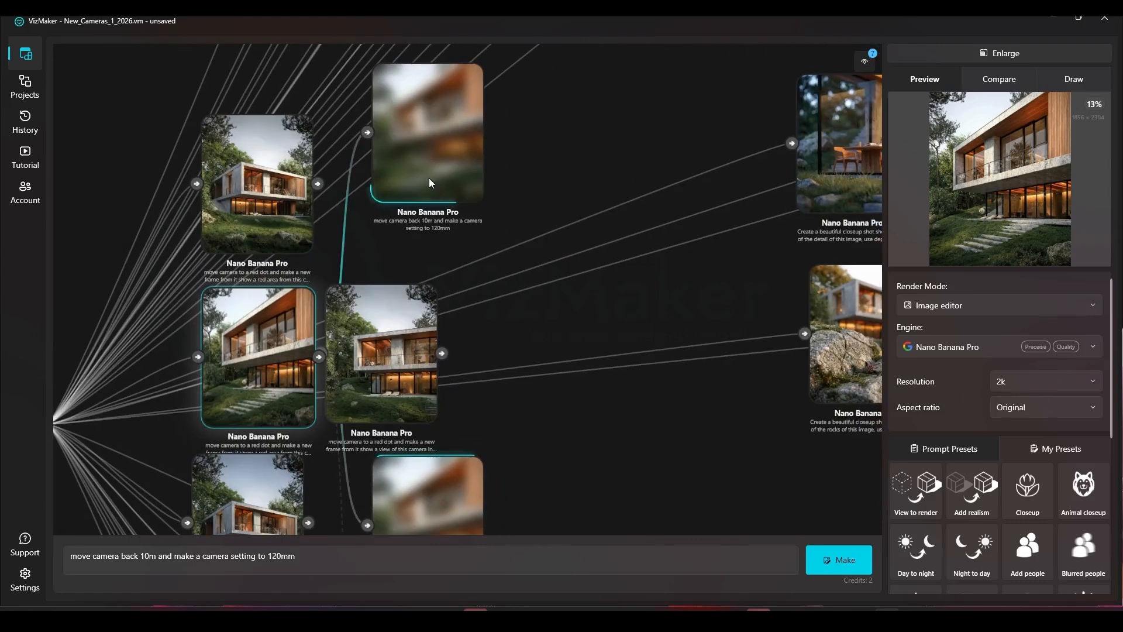
click(440, 308)
drag(471, 377, 462, 329)
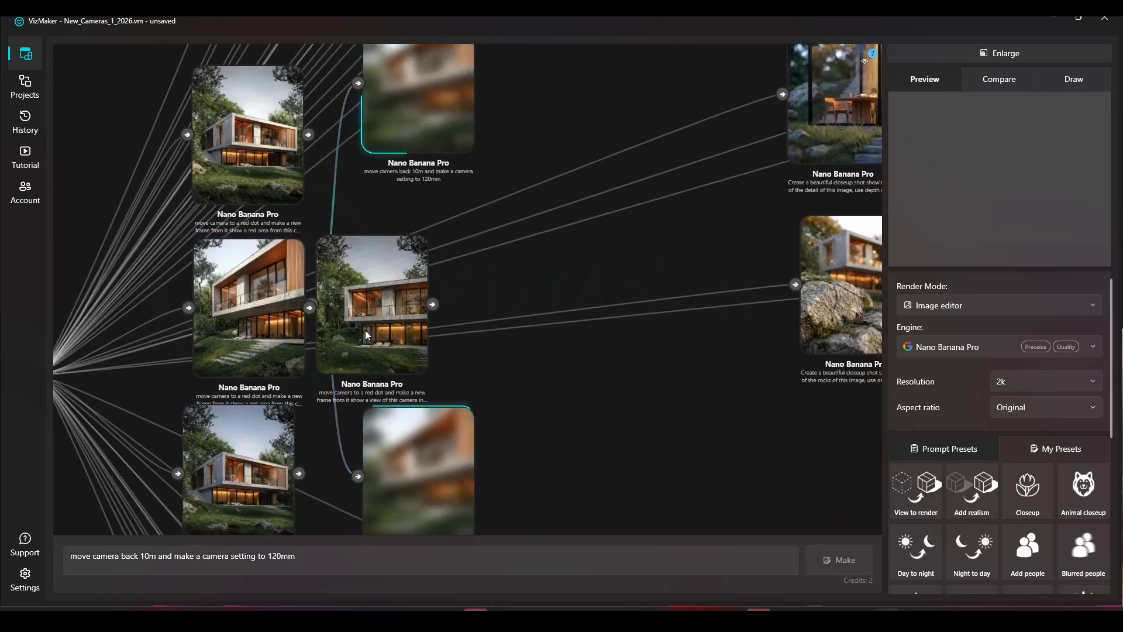
click(386, 319)
click(438, 560)
key(ctrl+a)
key(ctrl+v)
click(831, 560)
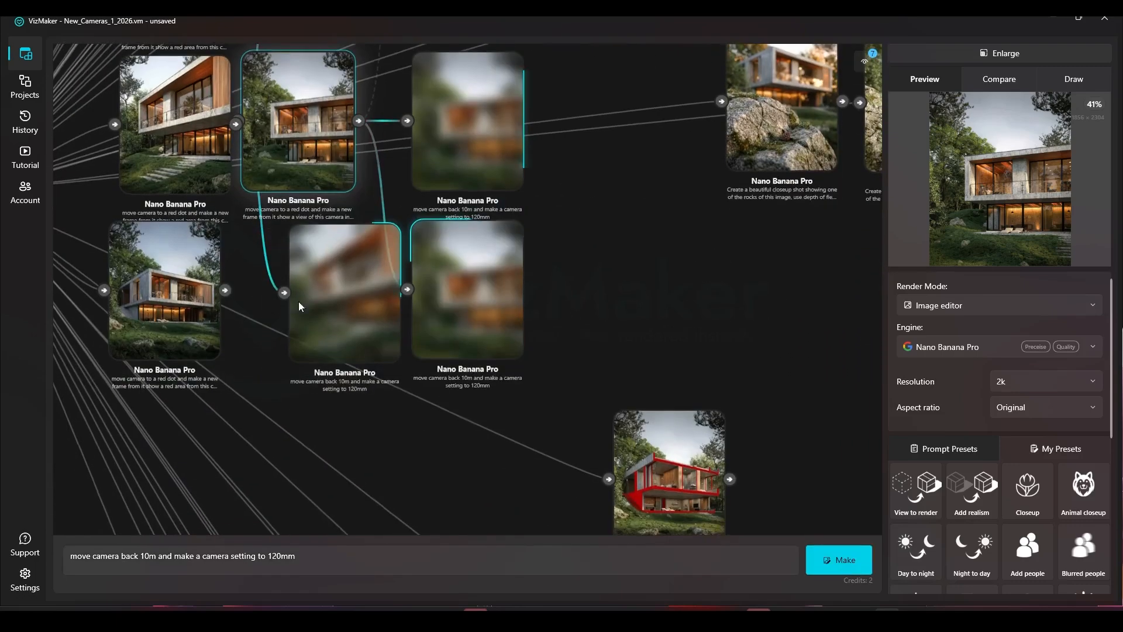
Step: Delete an unwanted result and rearrange the pending nodes in the graph
drag(257, 233, 360, 504)
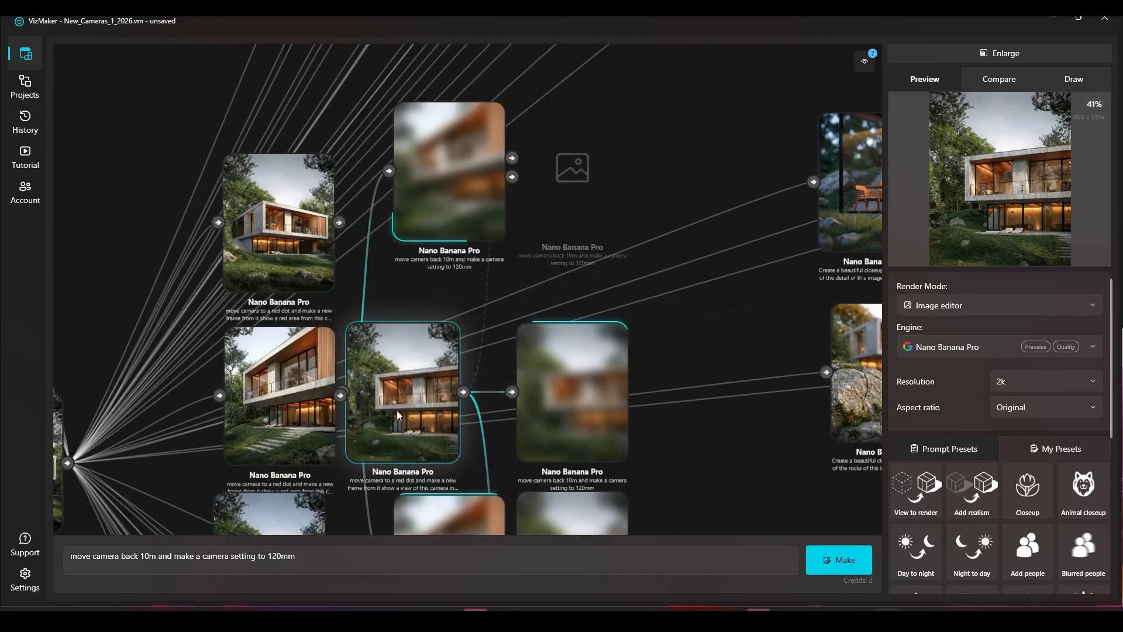
click(279, 222)
scroll(299, 122, down, 5)
key(Delete)
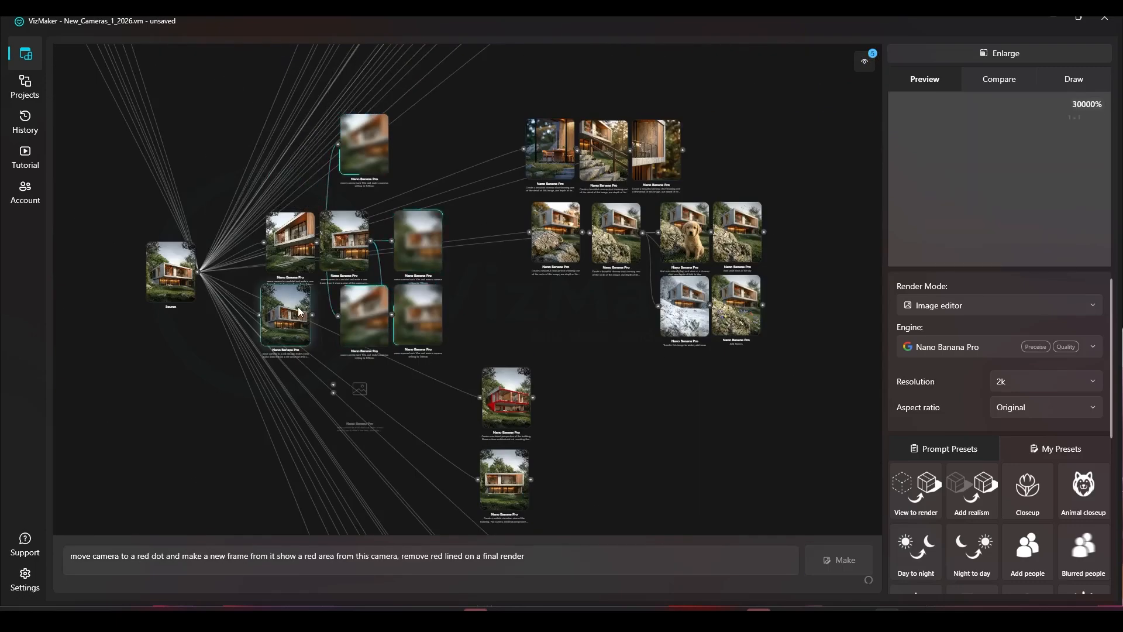
drag(273, 290, 267, 288)
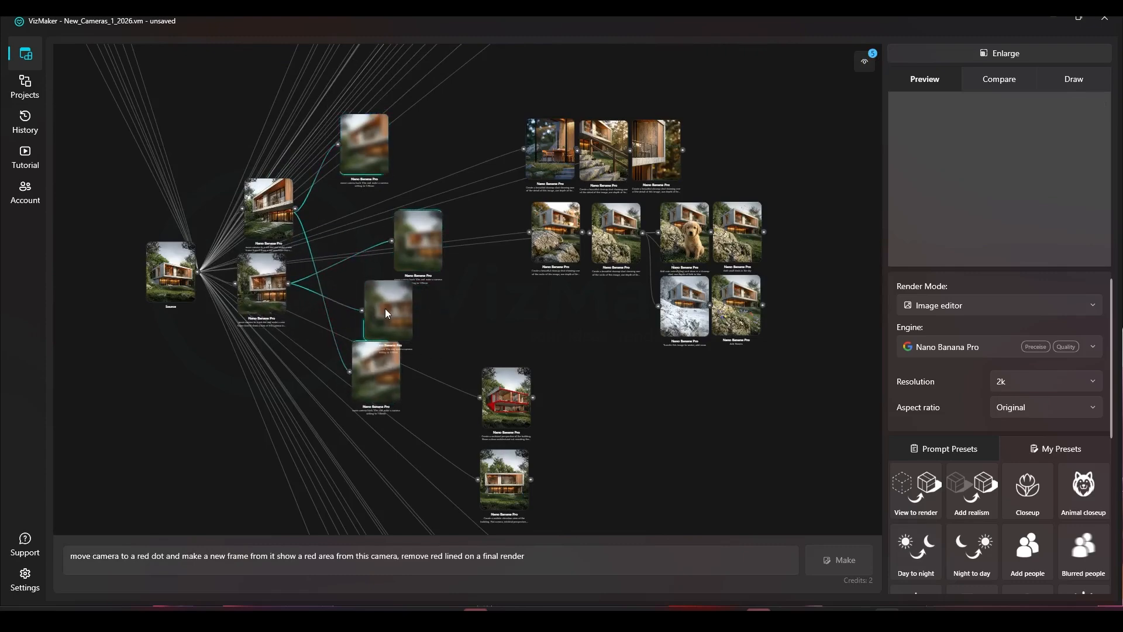
drag(386, 233, 399, 287)
drag(320, 245, 430, 373)
scroll(430, 377, down, 5)
scroll(304, 119, up, 7)
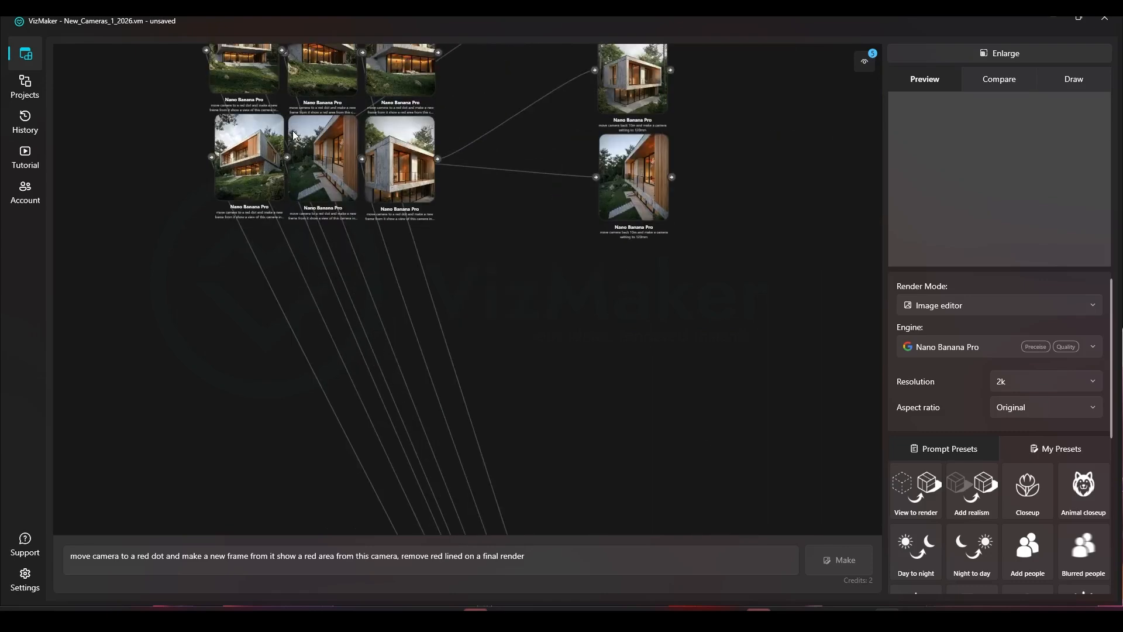
Step: Copy the red-arrow-direction camera prompt from an earlier result node
click(327, 160)
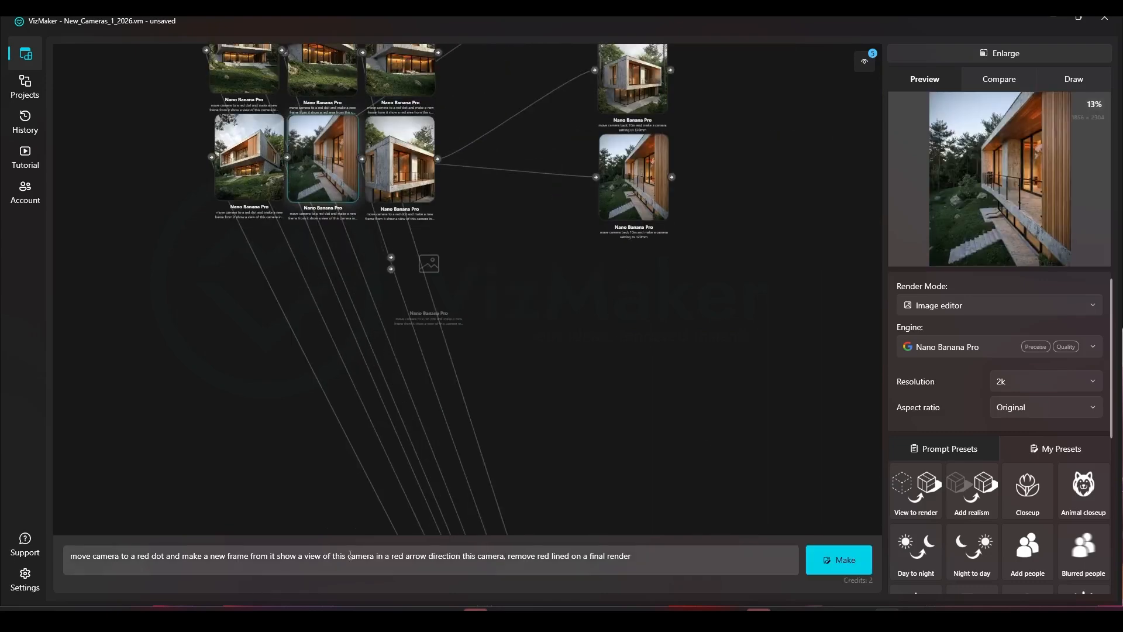
drag(667, 557, 141, 528)
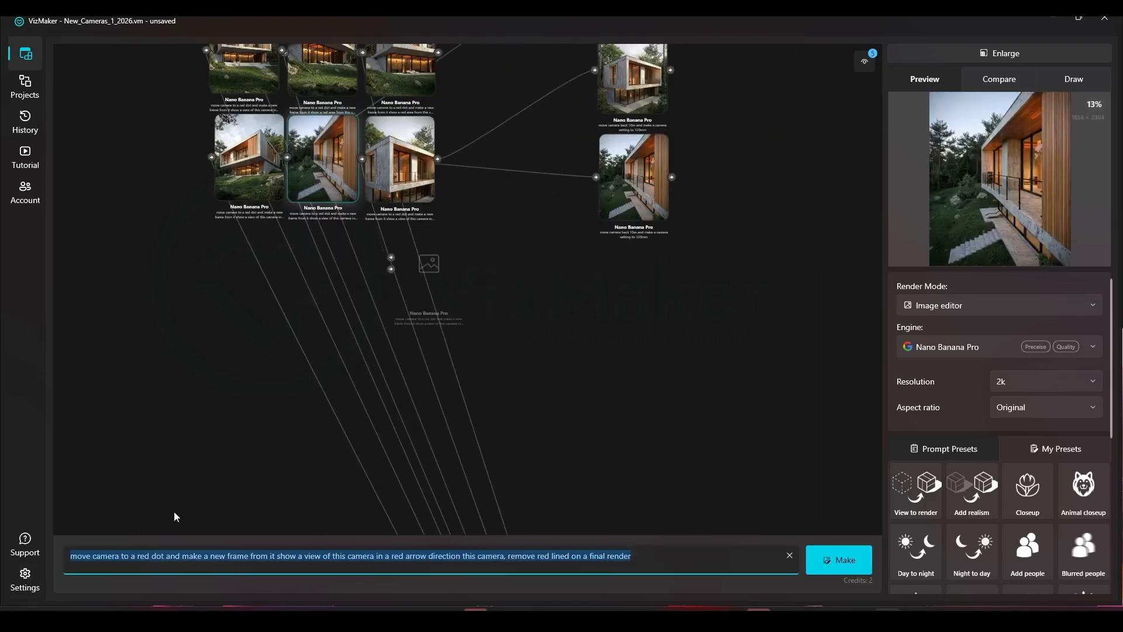
click(529, 294)
scroll(529, 294, down, 3)
drag(529, 294, 328, 46)
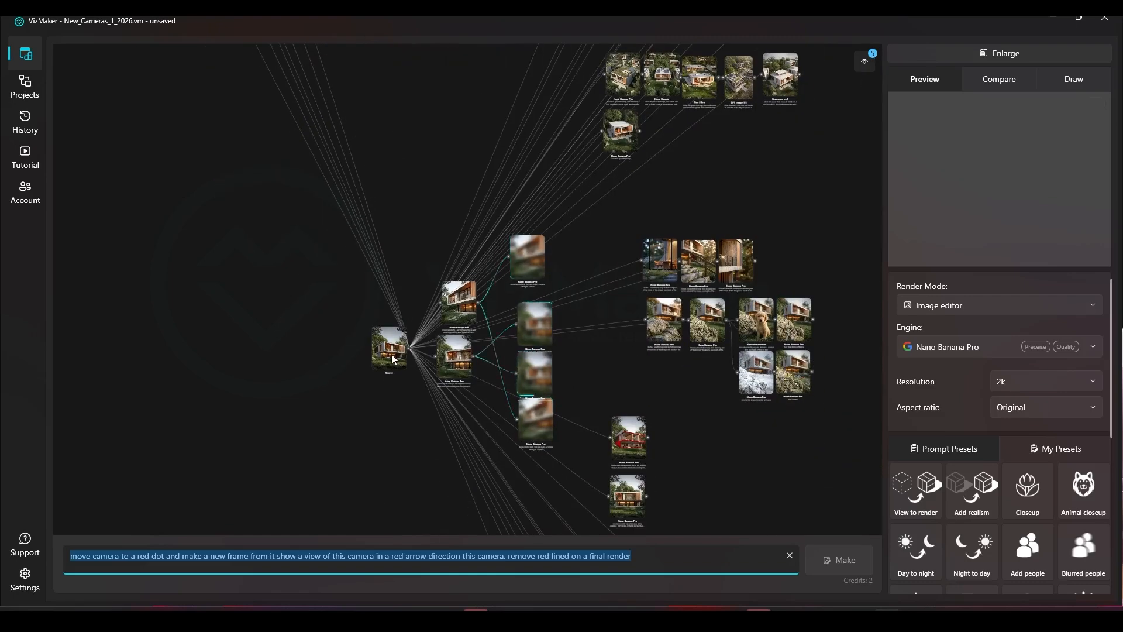
Step: Open the enlarged source in Draw, mark a red dot with an arrow toward the house, and generate twice
scroll(389, 354, up, 6)
click(390, 353)
click(974, 55)
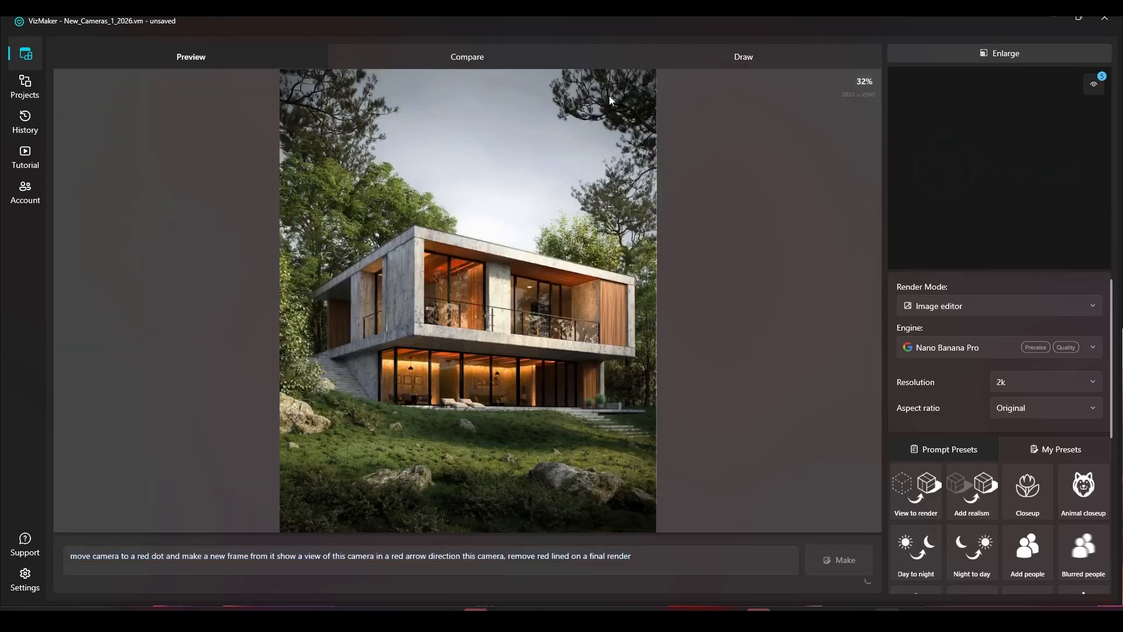
click(788, 53)
click(141, 83)
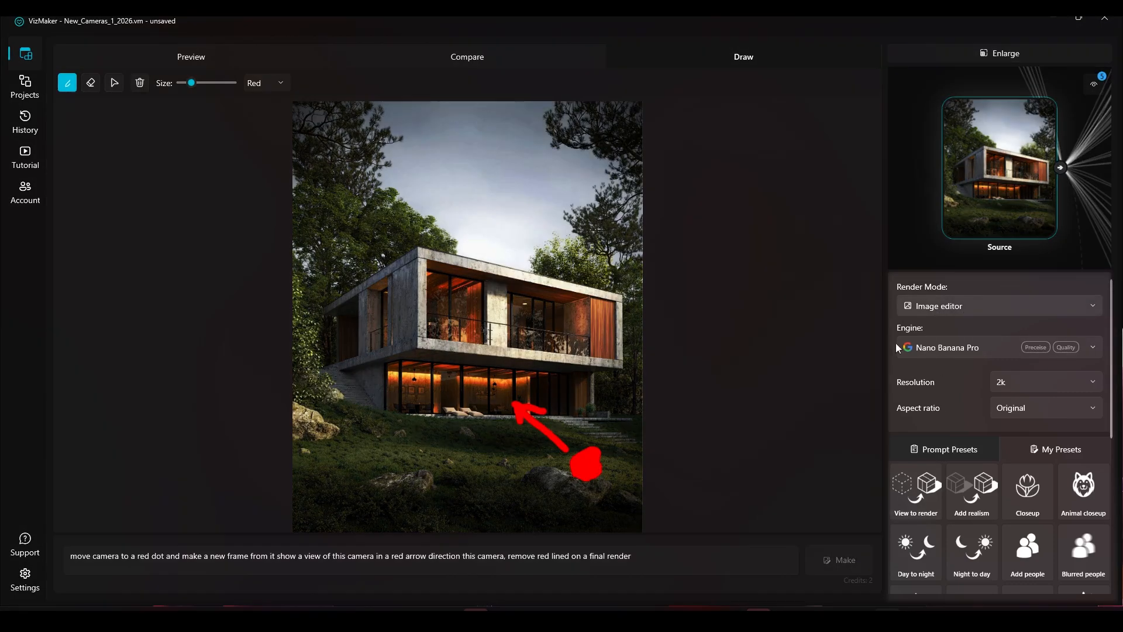
click(843, 562)
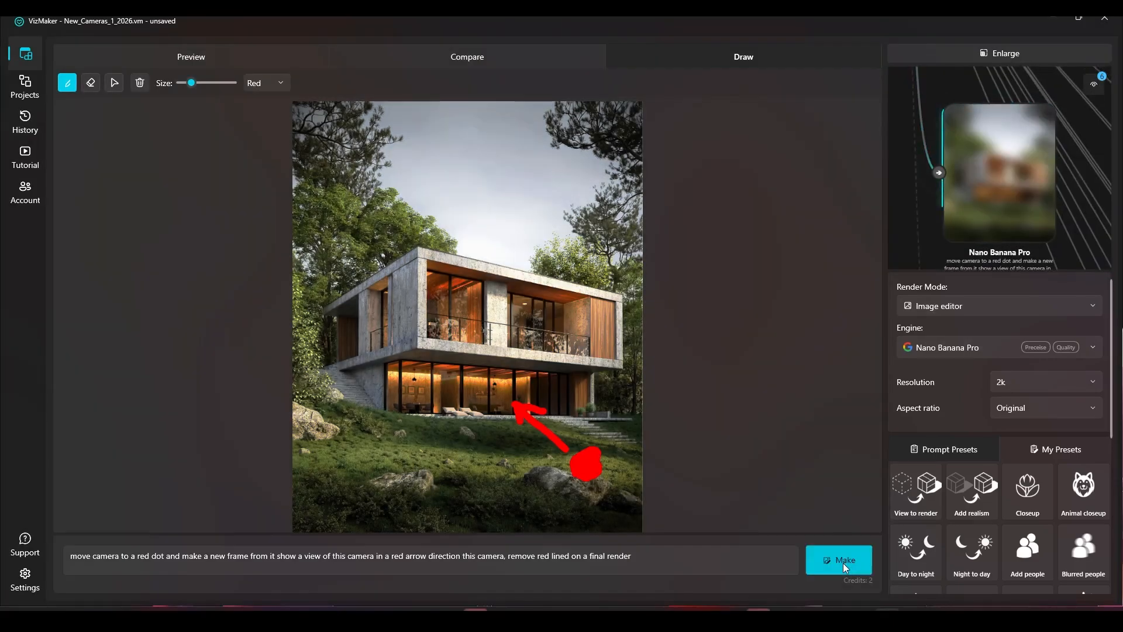
click(843, 563)
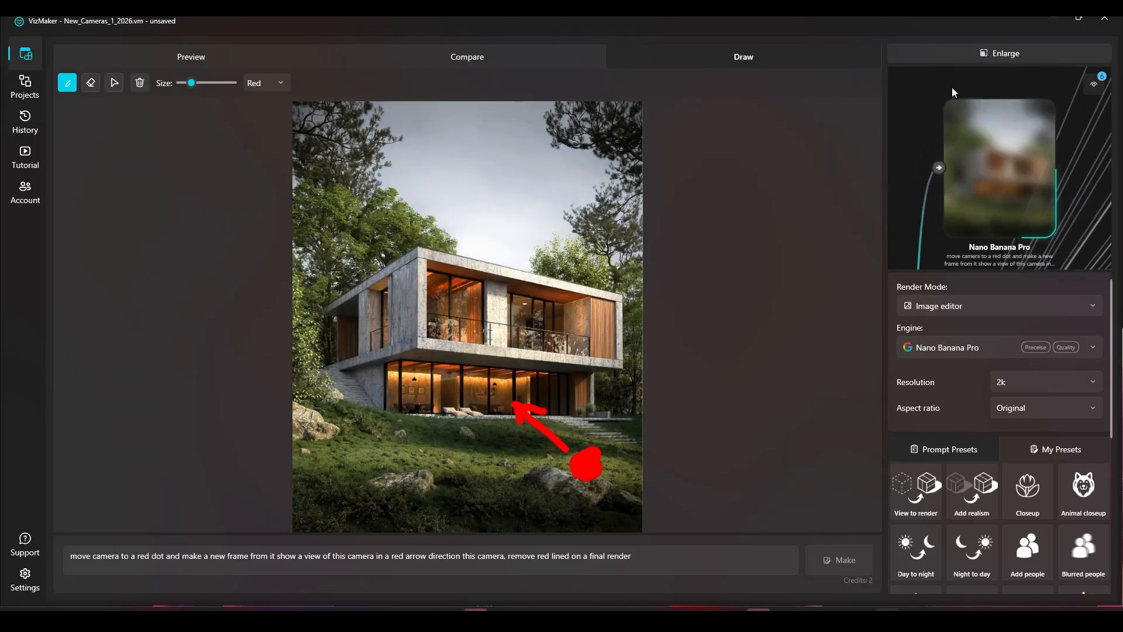
Step: Close the enlarged view and rearrange the new pending nodes in the graph
click(974, 51)
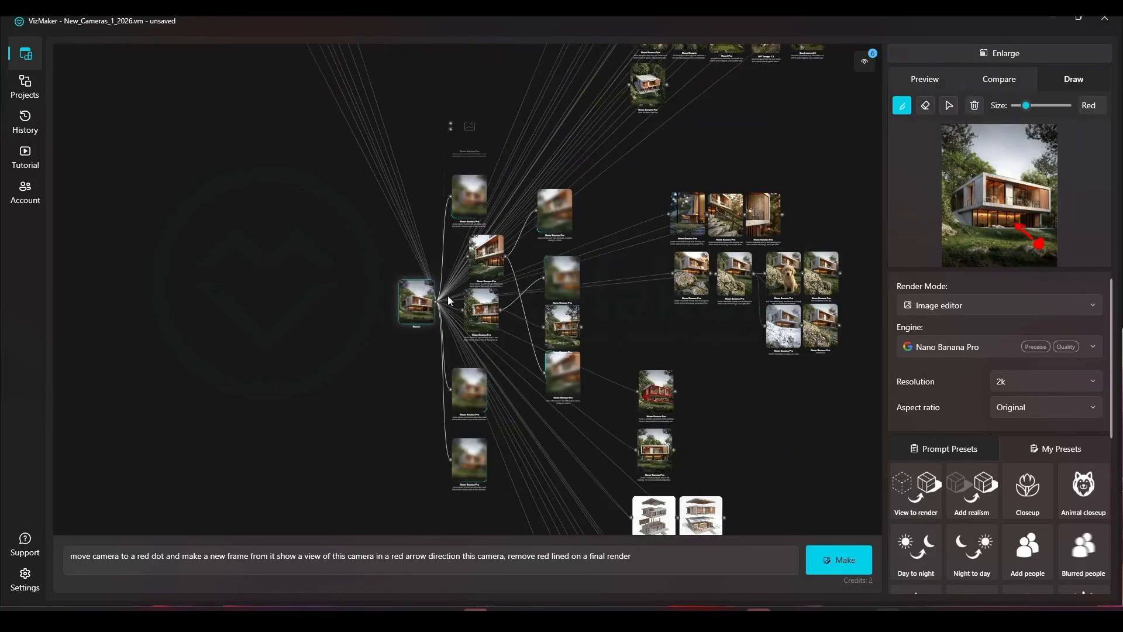
scroll(490, 274, up, 3)
drag(545, 241, 466, 376)
drag(469, 331, 506, 357)
drag(445, 135, 426, 268)
drag(421, 481, 410, 349)
drag(416, 257, 417, 269)
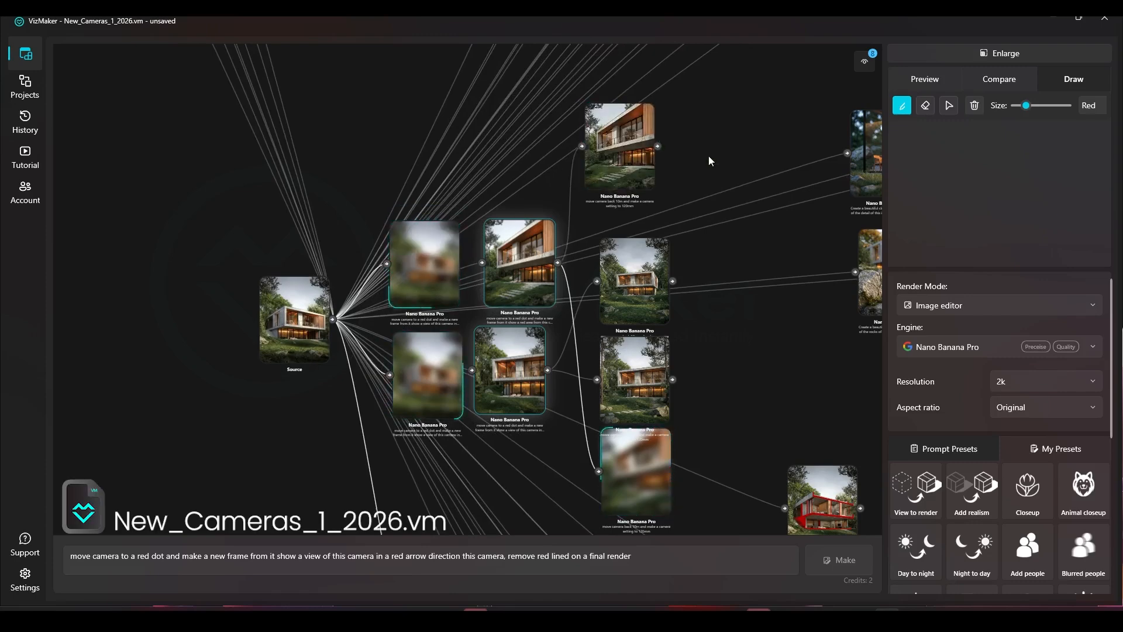
Step: Zoom in and inspect the newly generated pull-back and arrow-direction camera views
scroll(640, 181, up, 8)
scroll(570, 248, down, 3)
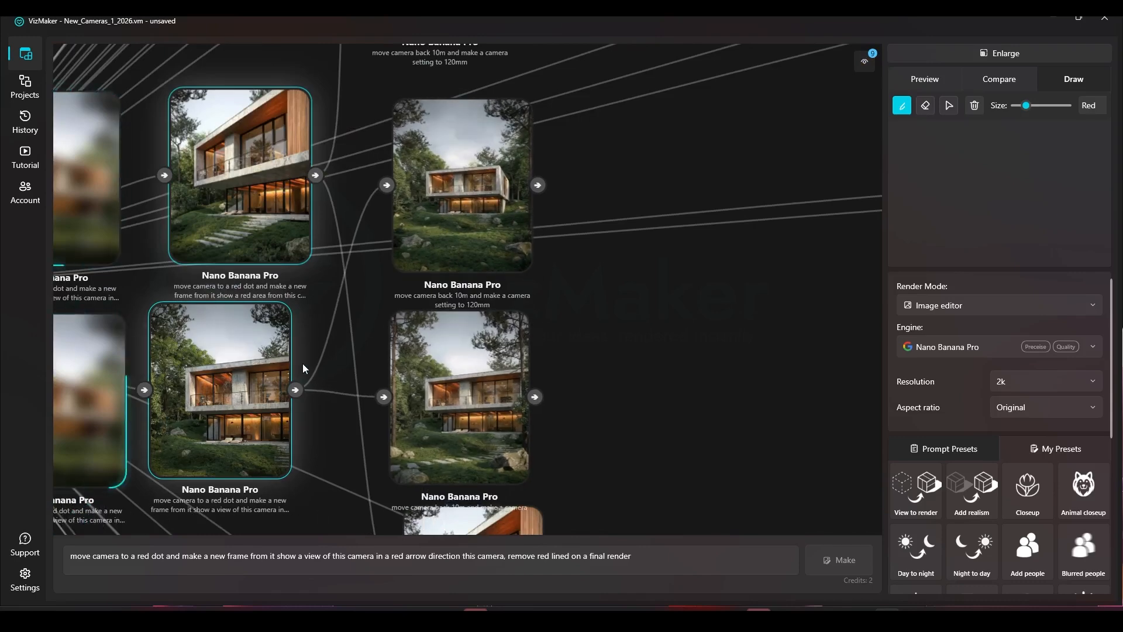
scroll(566, 353, down, 2)
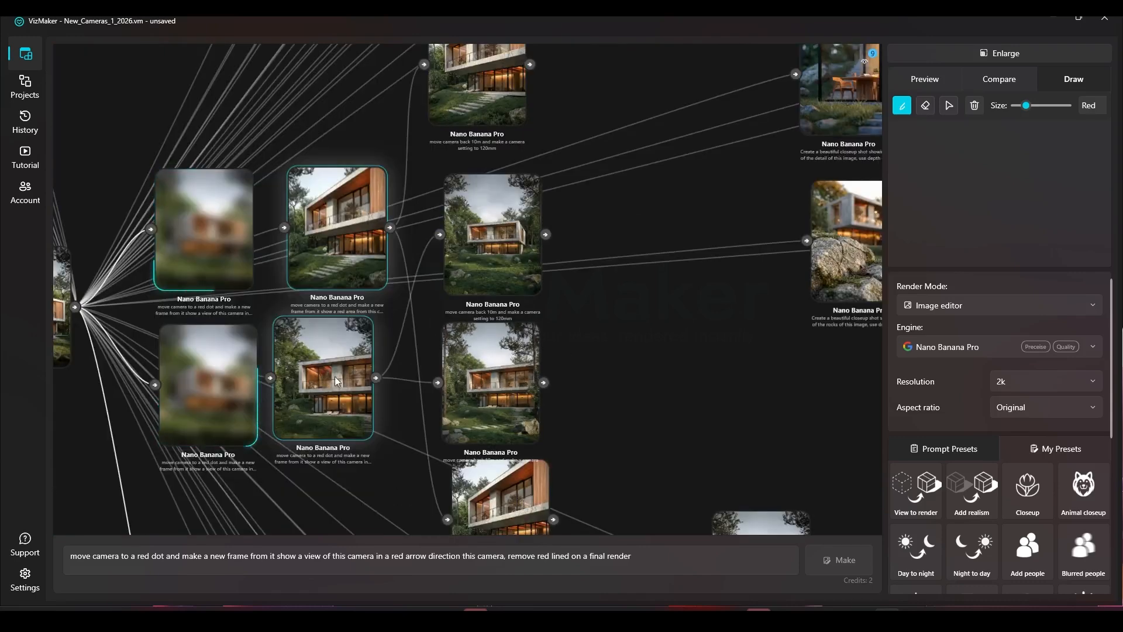
scroll(350, 329, up, 3)
drag(488, 321, 378, 454)
click(500, 242)
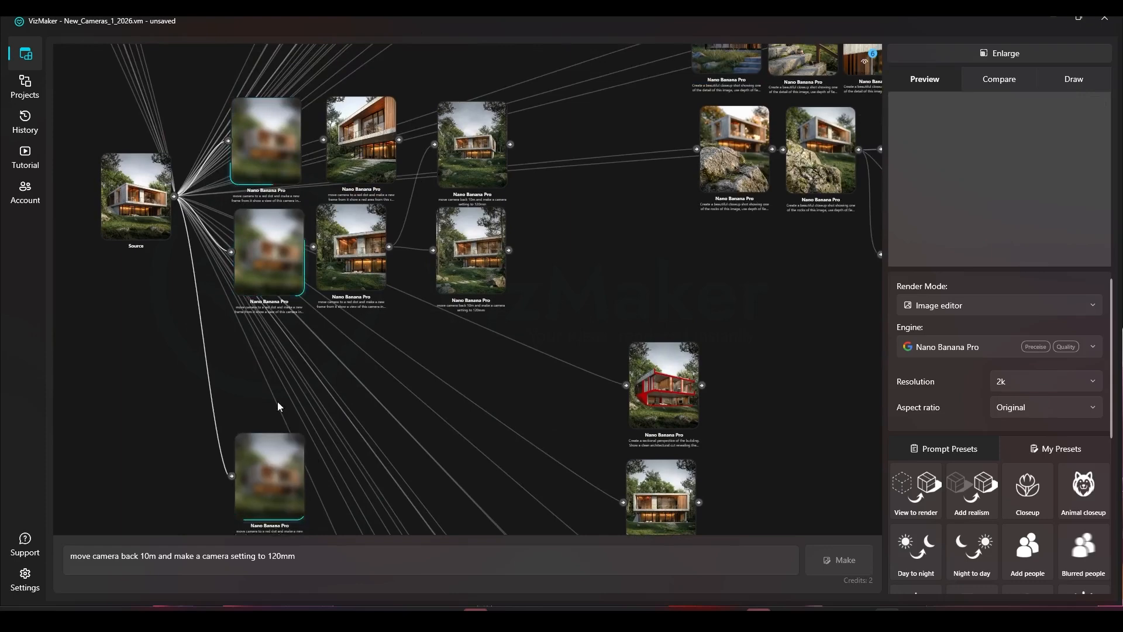
scroll(497, 135, up, 5)
click(401, 200)
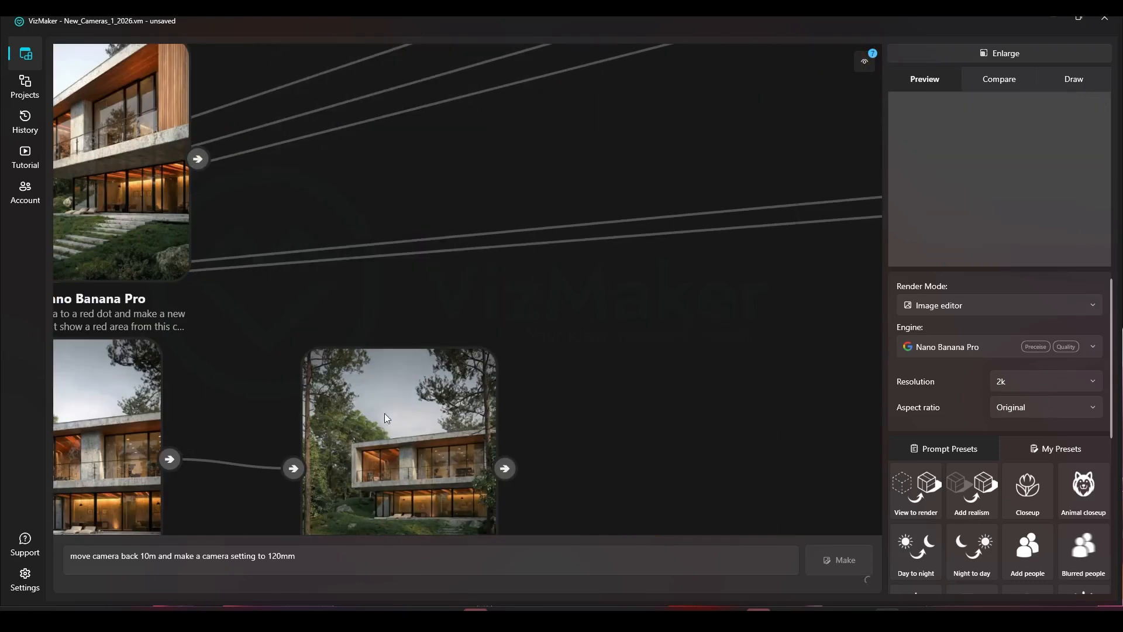
scroll(388, 367, up, 5)
scroll(577, 356, down, 5)
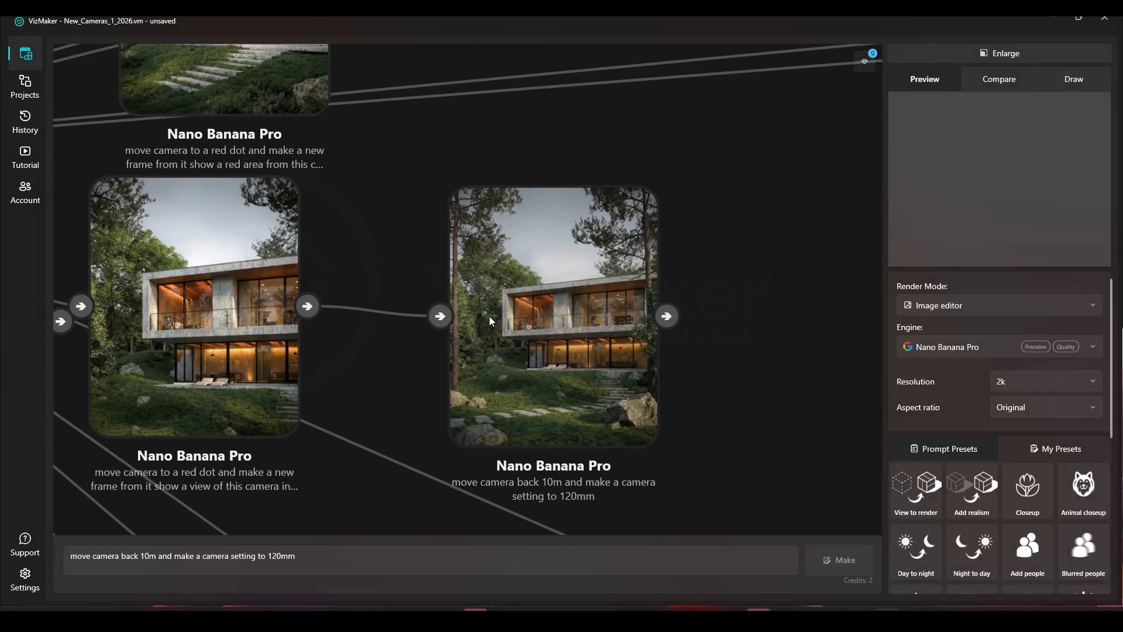
scroll(489, 316, down, 3)
drag(397, 303, 503, 194)
scroll(430, 299, down, 2)
Step: Remove three unwanted camera view results next to the source
click(430, 140)
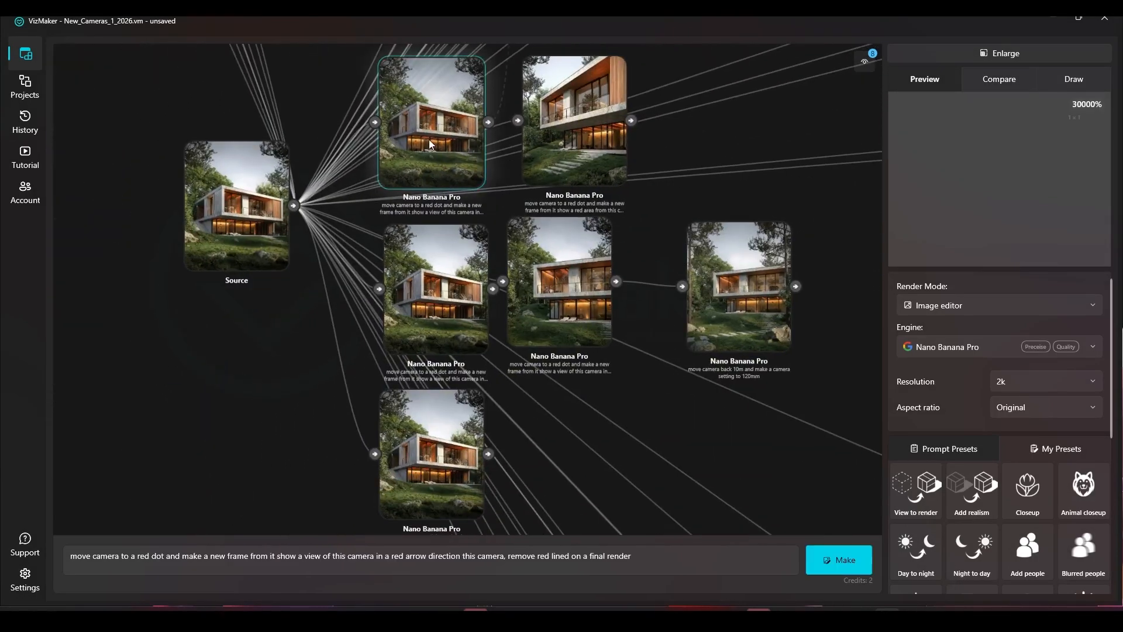
key(Delete)
click(443, 274)
key(Delete)
click(425, 456)
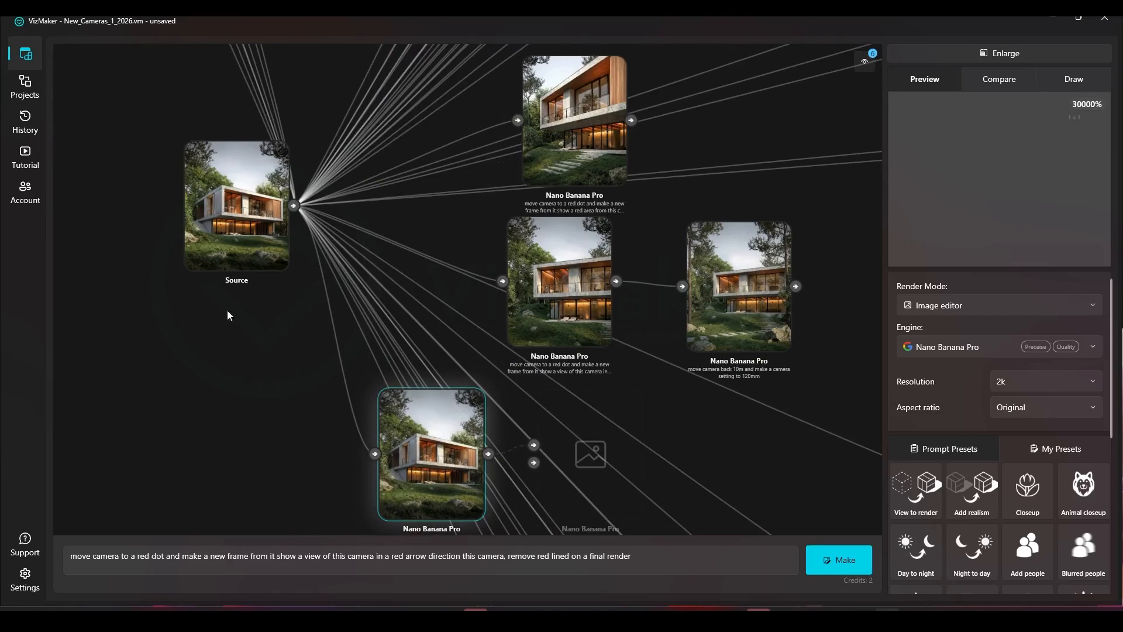
key(Delete)
click(182, 183)
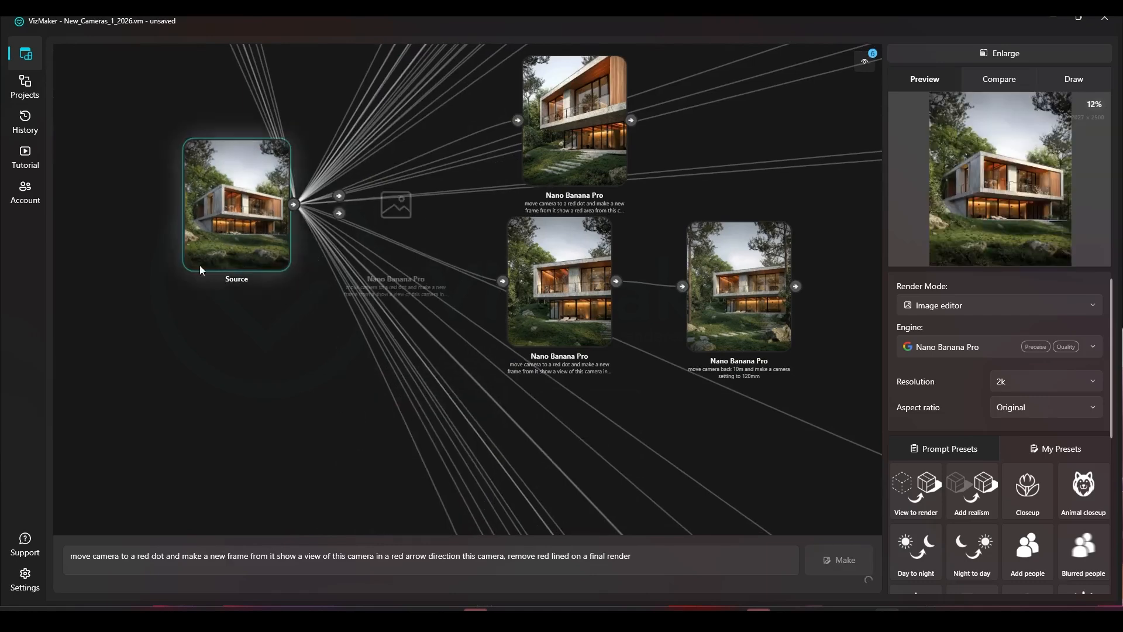
Step: Open the enlarged source in Draw, switch the engine to Nano Banana, and generate the red-dot camera view twice
click(1063, 57)
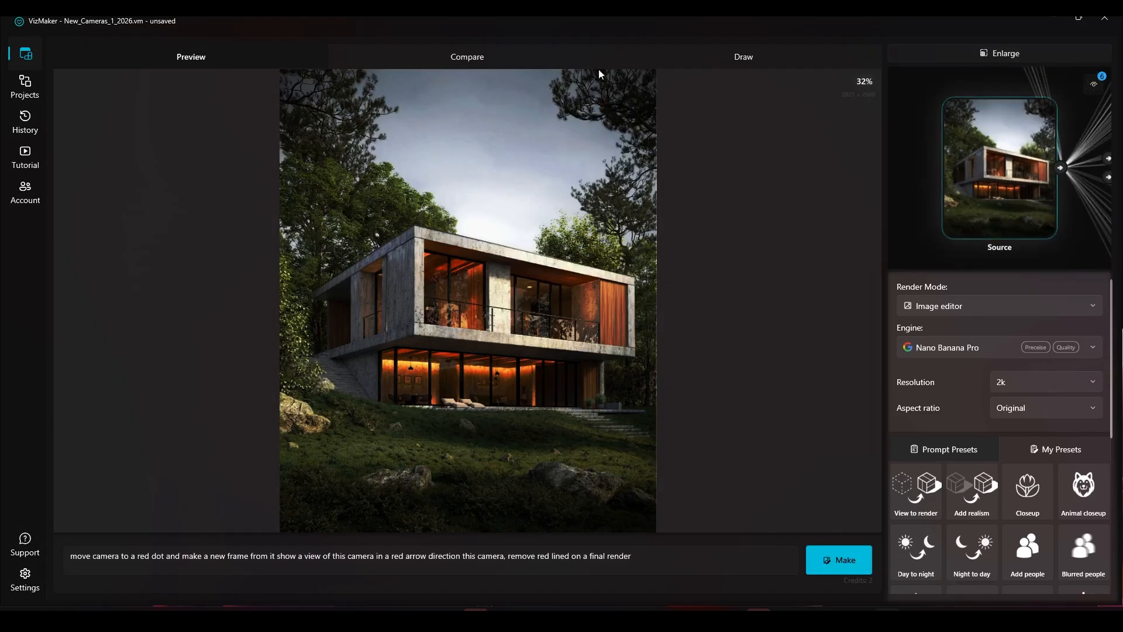
click(749, 57)
click(978, 346)
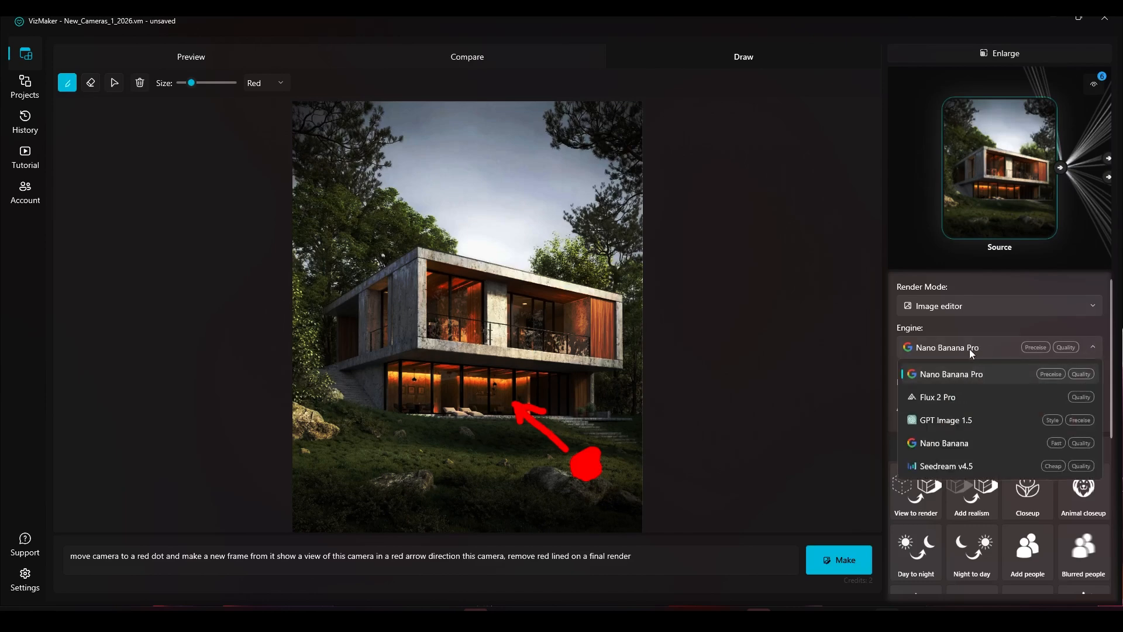
click(943, 435)
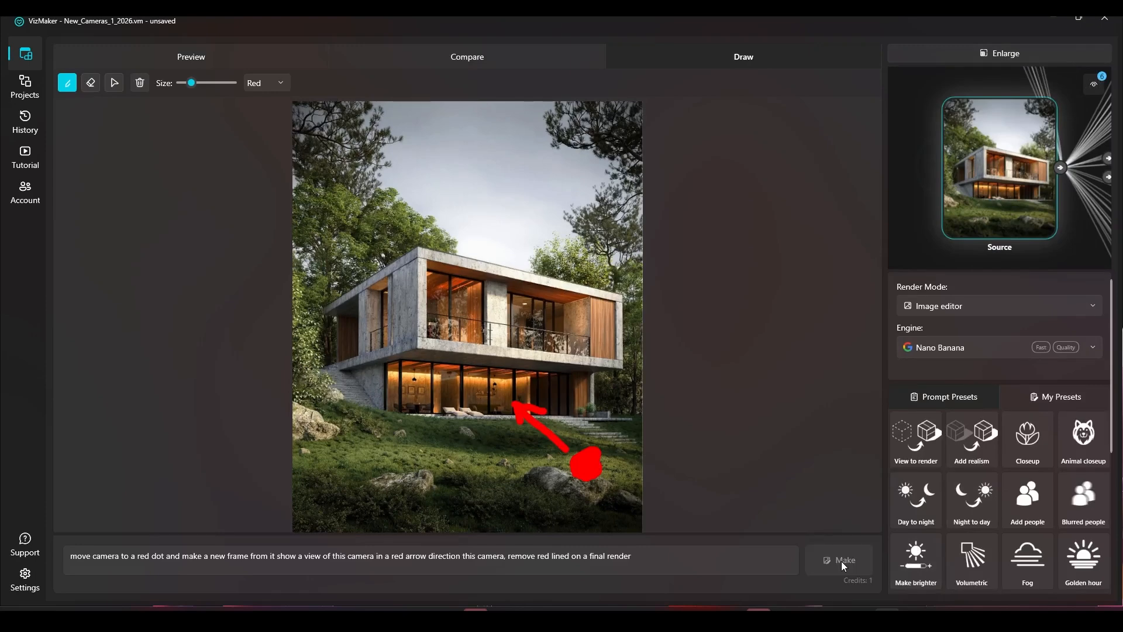
click(841, 561)
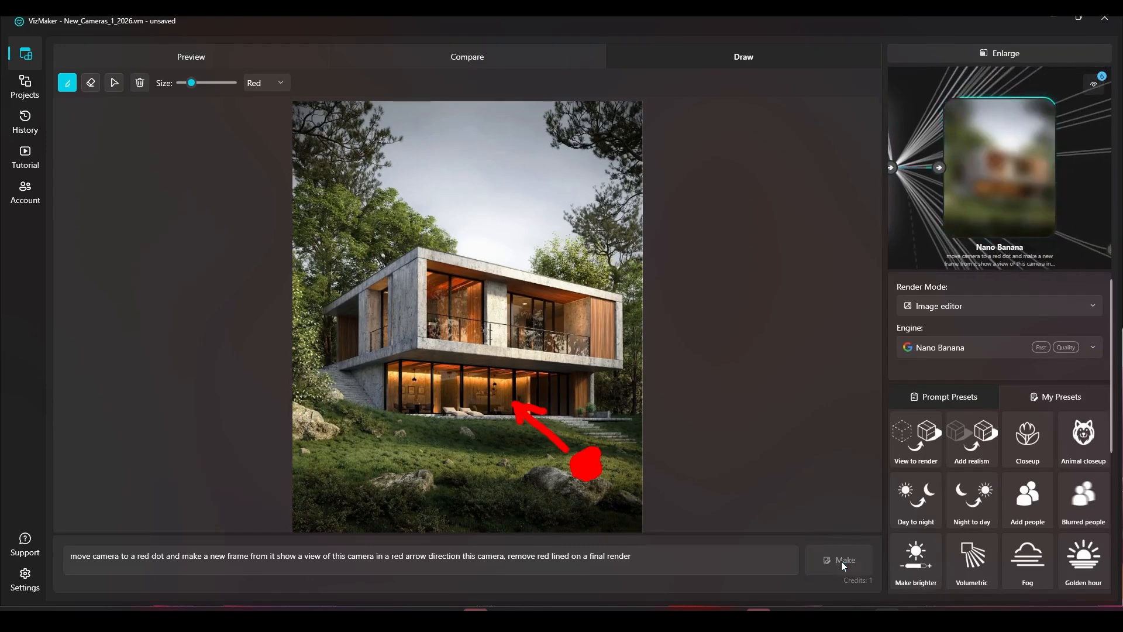
click(841, 561)
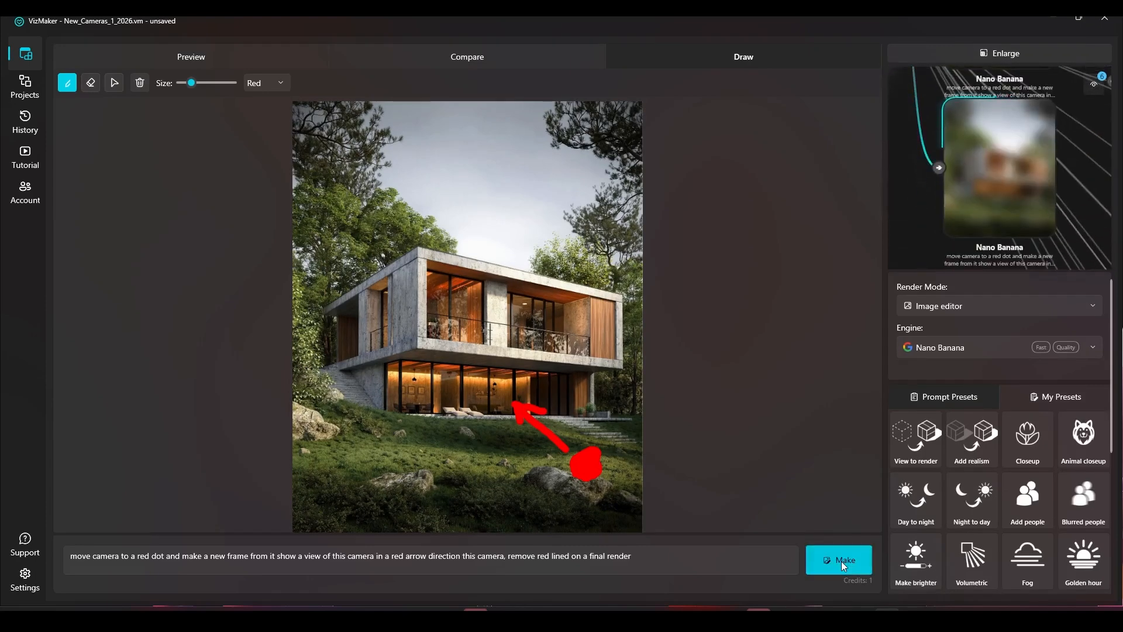
Step: Close the enlarged view and generate a Nano Banana variant from the camera-back-10m Nano Banana Pro node
click(1013, 58)
scroll(506, 275, down, 3)
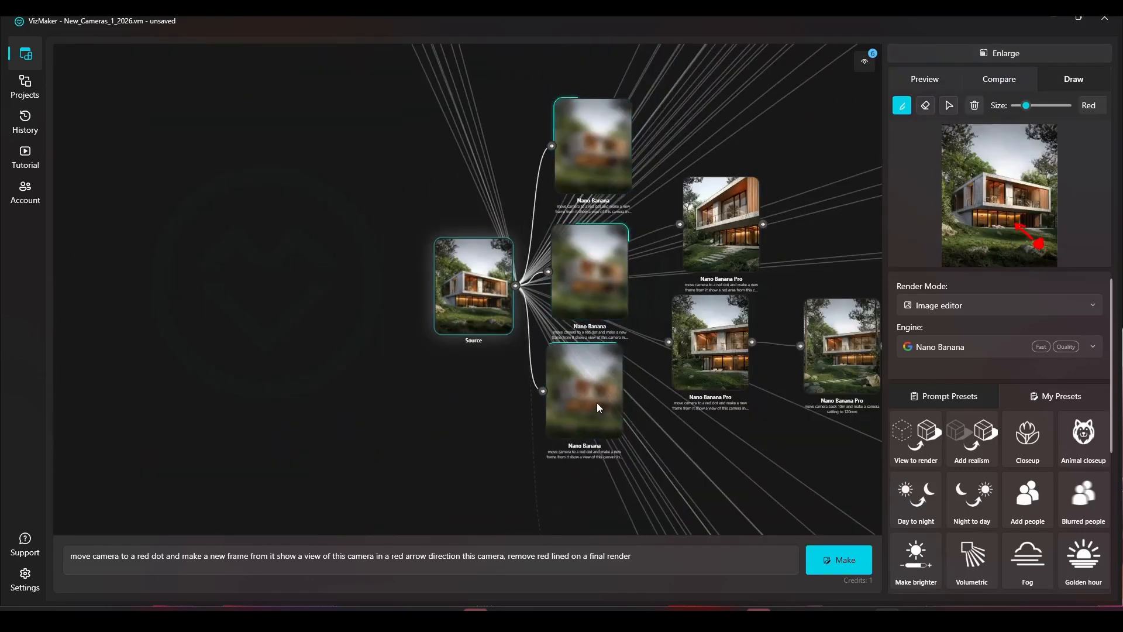
scroll(622, 291, right, 5)
click(697, 327)
click(839, 559)
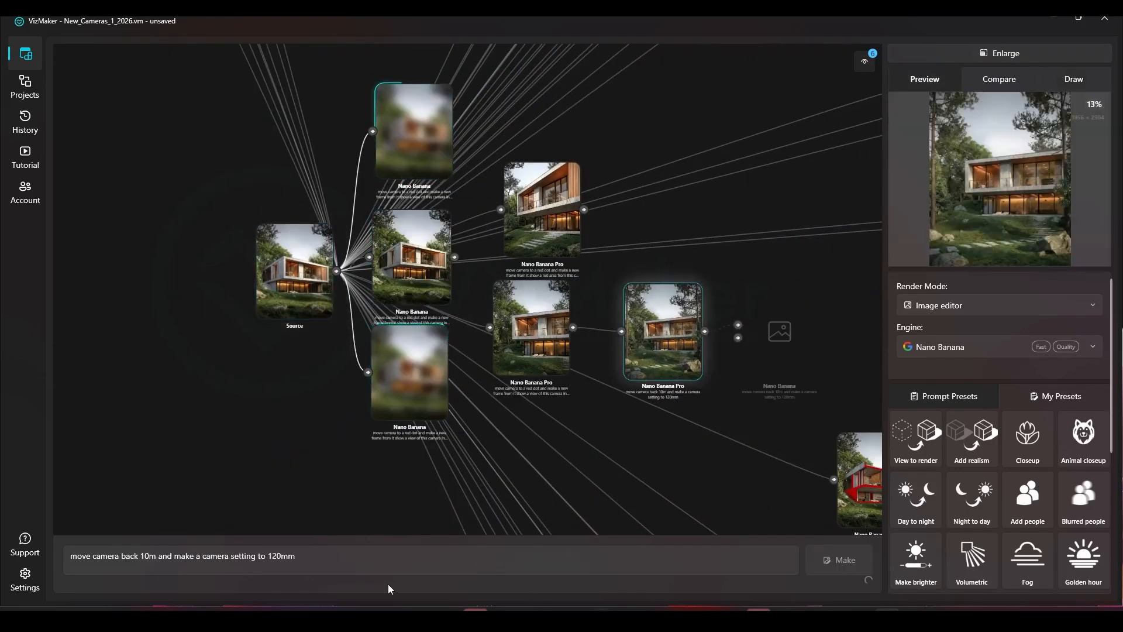
Step: Apply the 'move camera back 10m and make a camera setting to 120mm' prompt to the red-area Nano Banana Pro view
triple_click(366, 562)
click(577, 180)
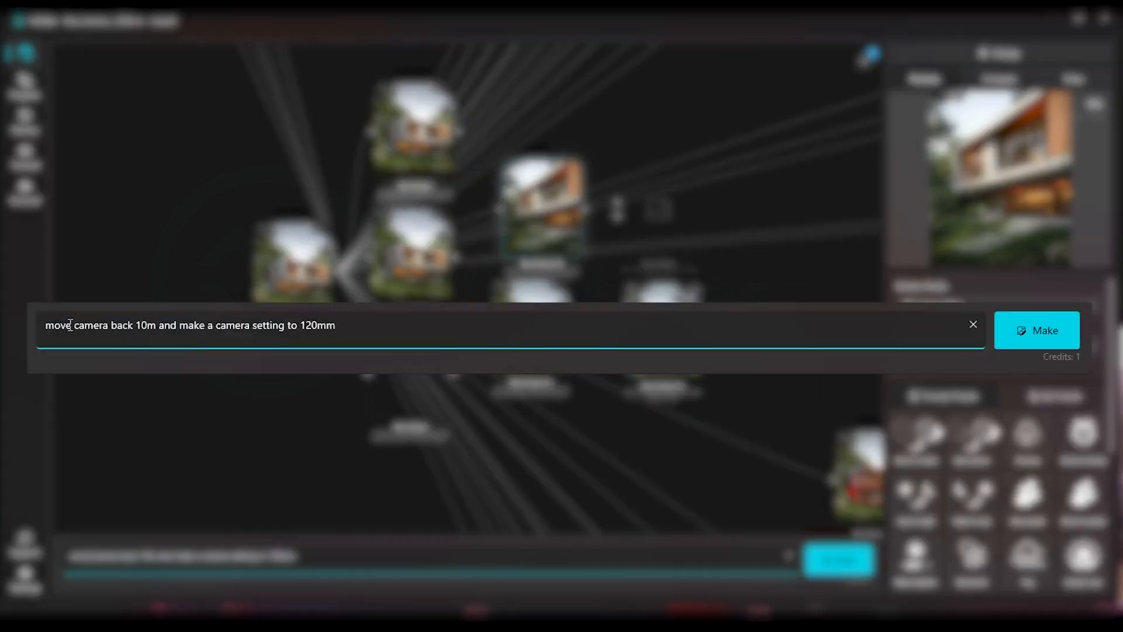
drag(91, 555, 485, 562)
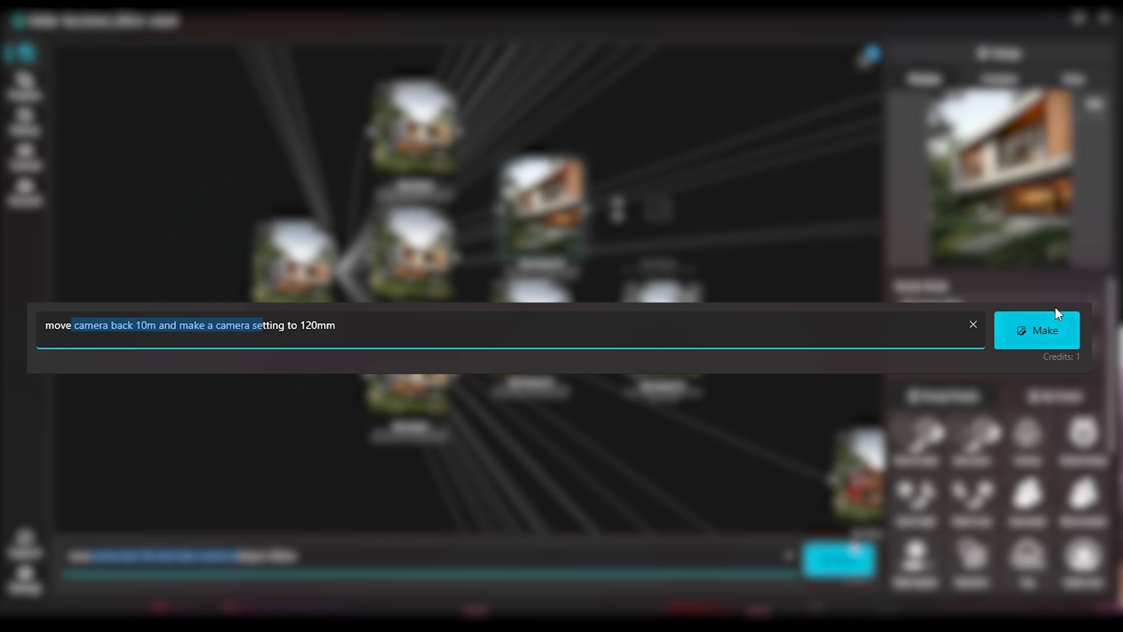
click(845, 555)
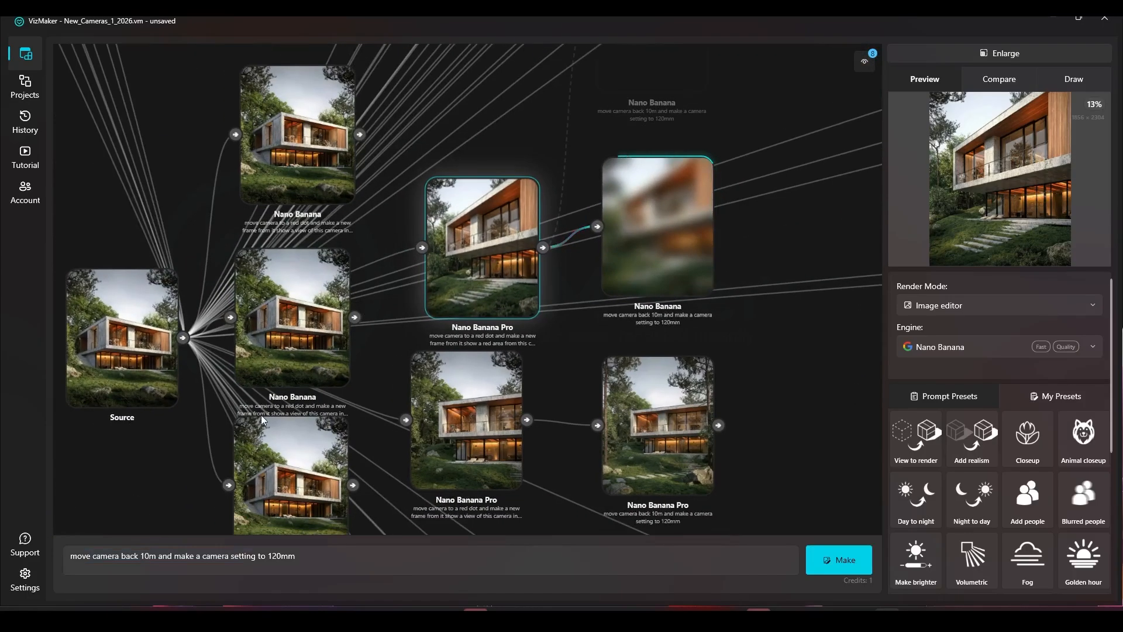
Step: Delete the three Nano Banana camera results attached next to the source
scroll(303, 273, up, 3)
click(303, 272)
scroll(310, 400, down, 1)
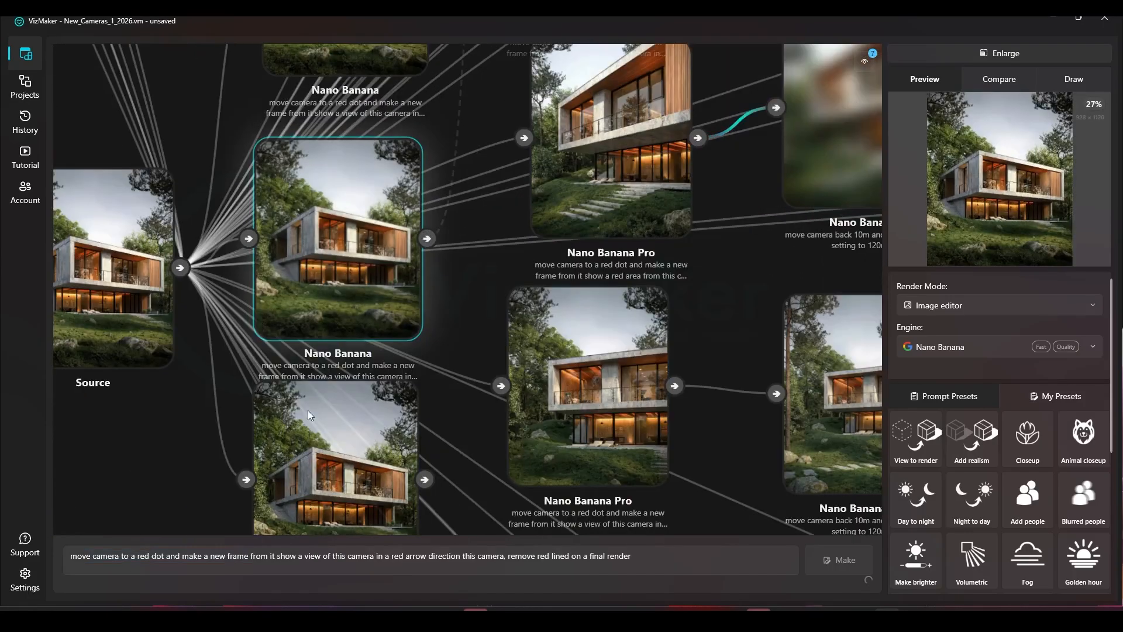
click(324, 395)
scroll(343, 331, down, 3)
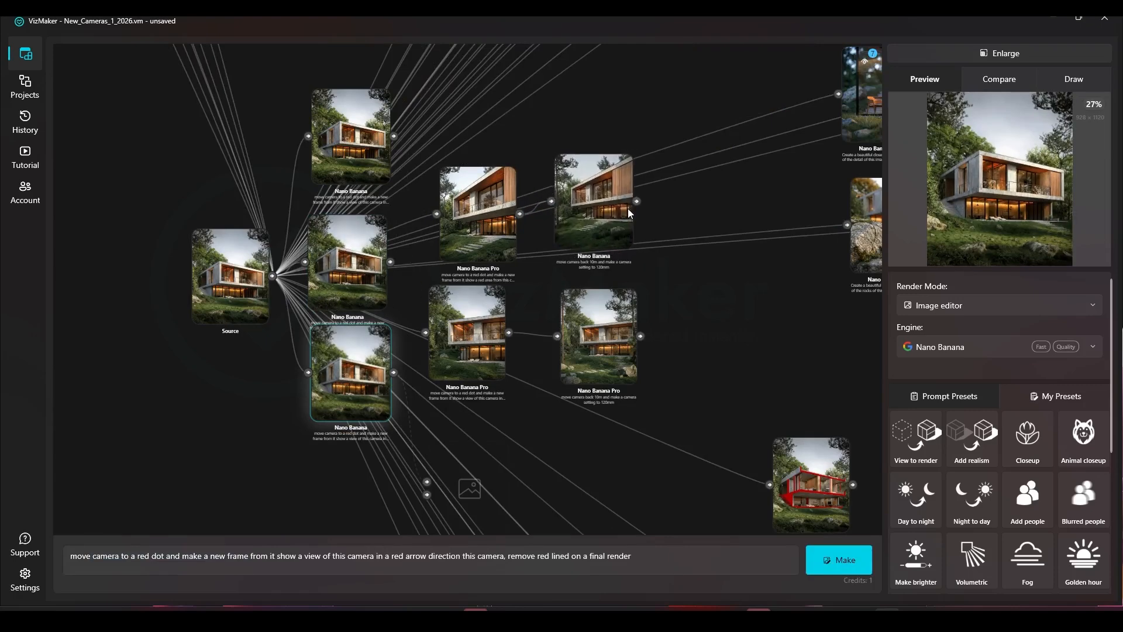
key(Delete)
click(361, 280)
key(Delete)
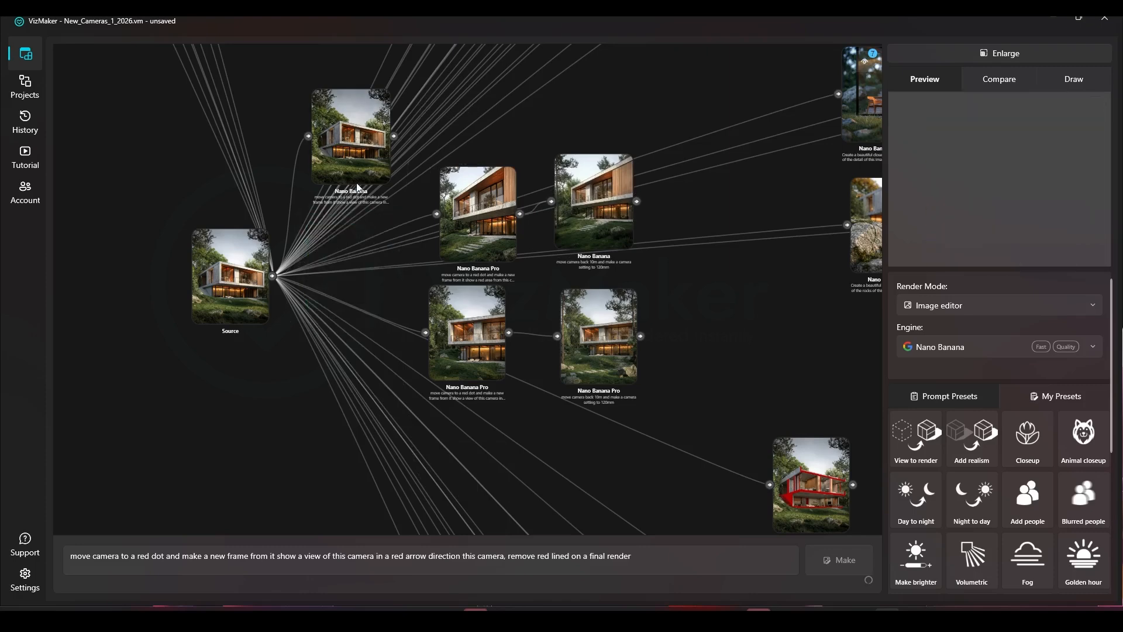
click(356, 171)
key(Delete)
Step: Rearrange the remaining result nodes into a tidy two-by-two layout beside the source
drag(493, 212, 482, 186)
drag(610, 209, 582, 189)
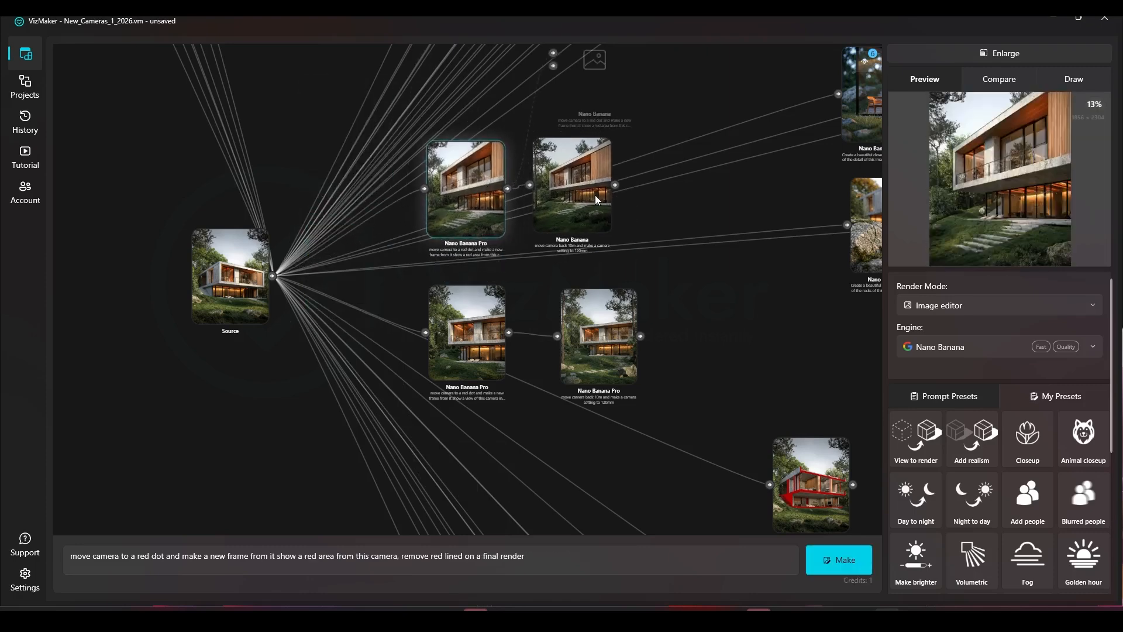
drag(460, 326, 458, 322)
drag(585, 311, 559, 301)
Step: Zoom in to compare the red-area Nano Banana Pro view with its Nano Banana pull-back result
scroll(560, 297, up, 3)
scroll(560, 296, up, 2)
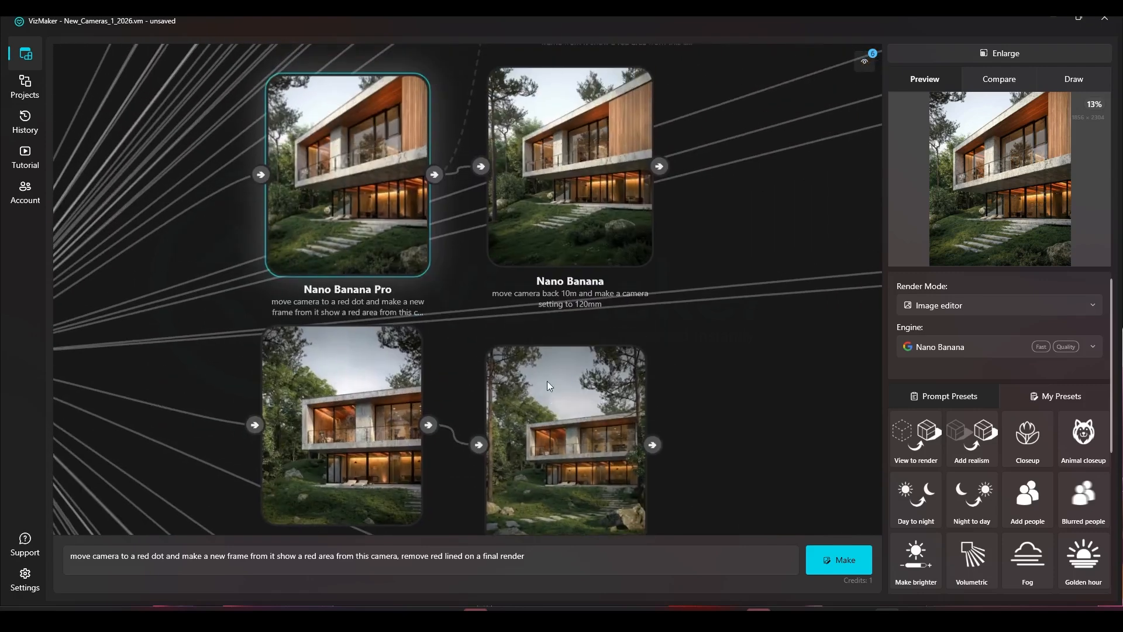
scroll(547, 381, down, 3)
scroll(416, 234, up, 4)
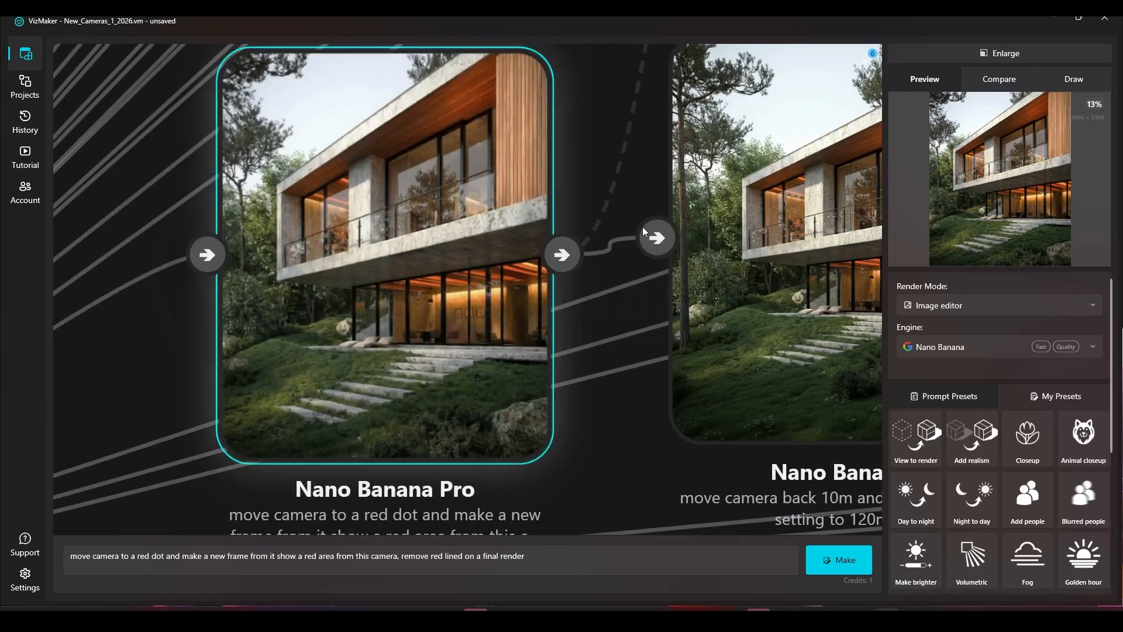
scroll(220, 228, down, 3)
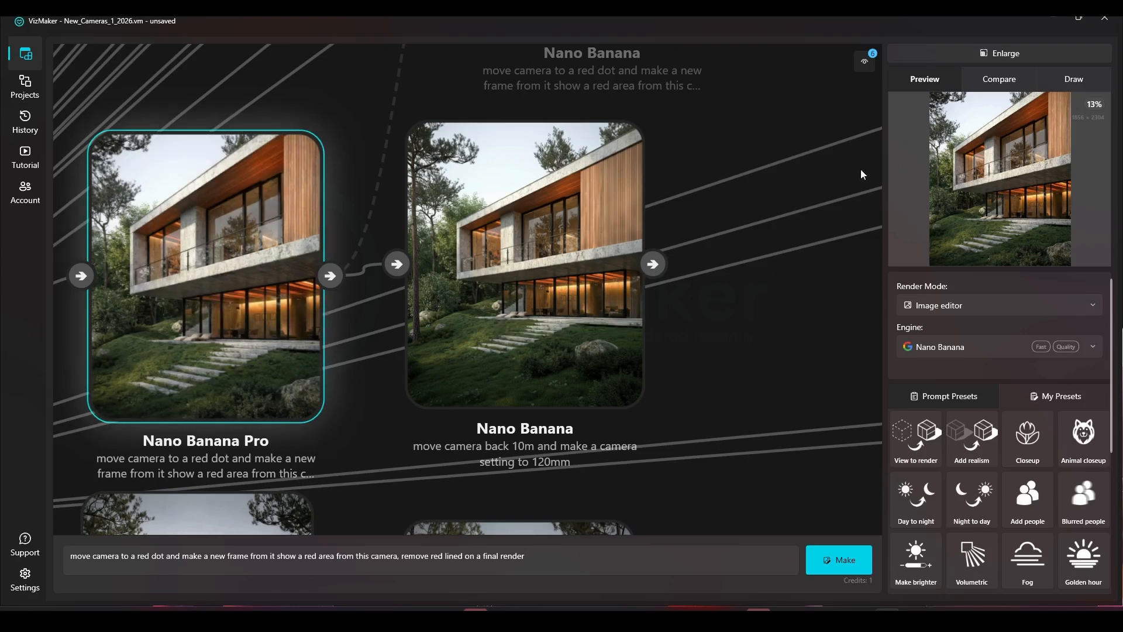
scroll(860, 170, down, 6)
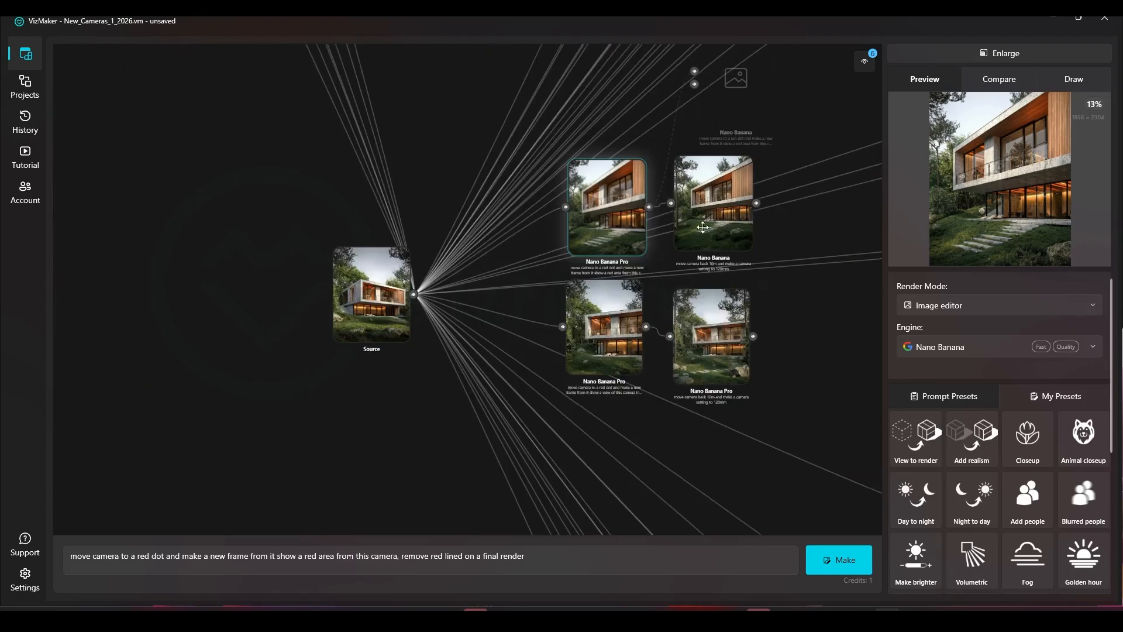
Step: Zoom out and pan across the whole node graph to review the project
click(591, 263)
click(550, 301)
click(579, 305)
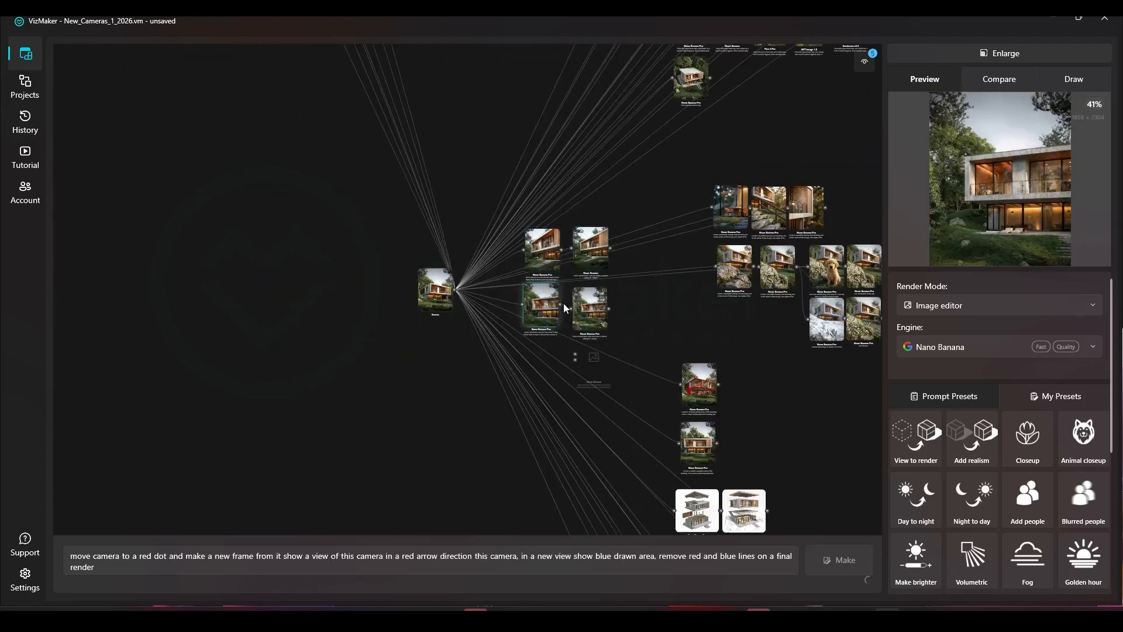
drag(627, 208, 435, 103)
scroll(526, 330, down, 2)
scroll(450, 222, up, 3)
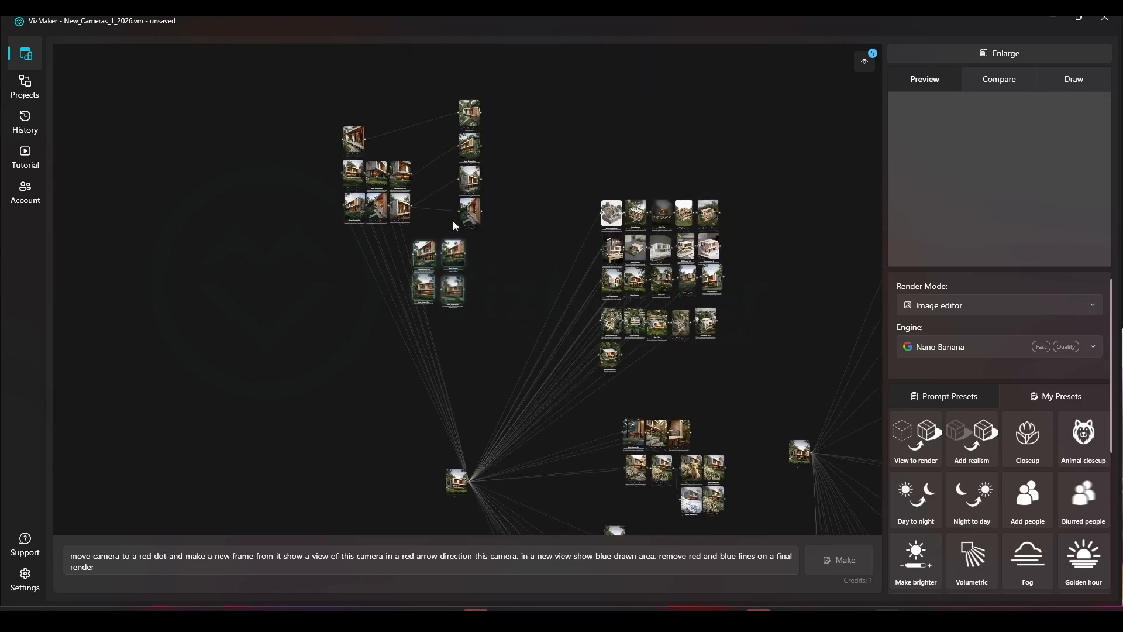
drag(458, 209, 438, 248)
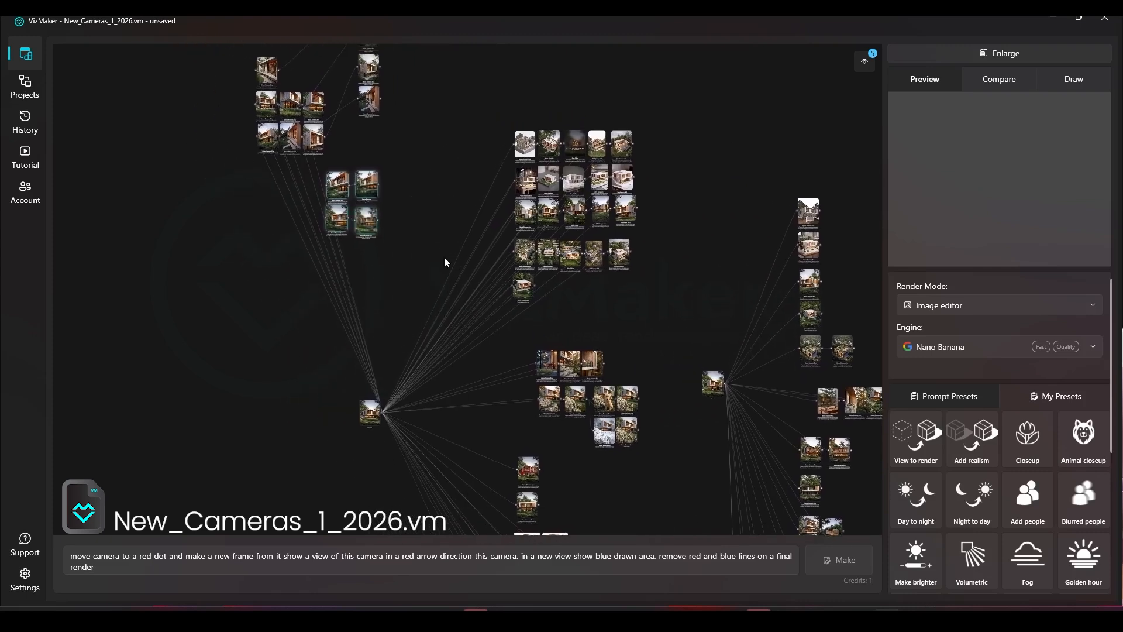
right_click(394, 268)
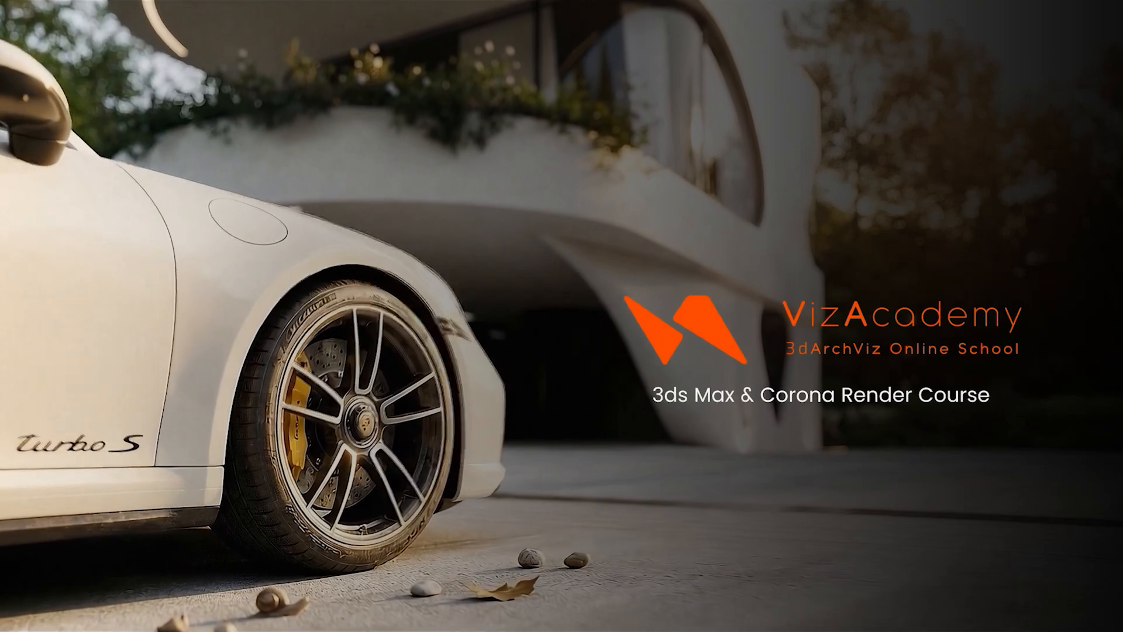